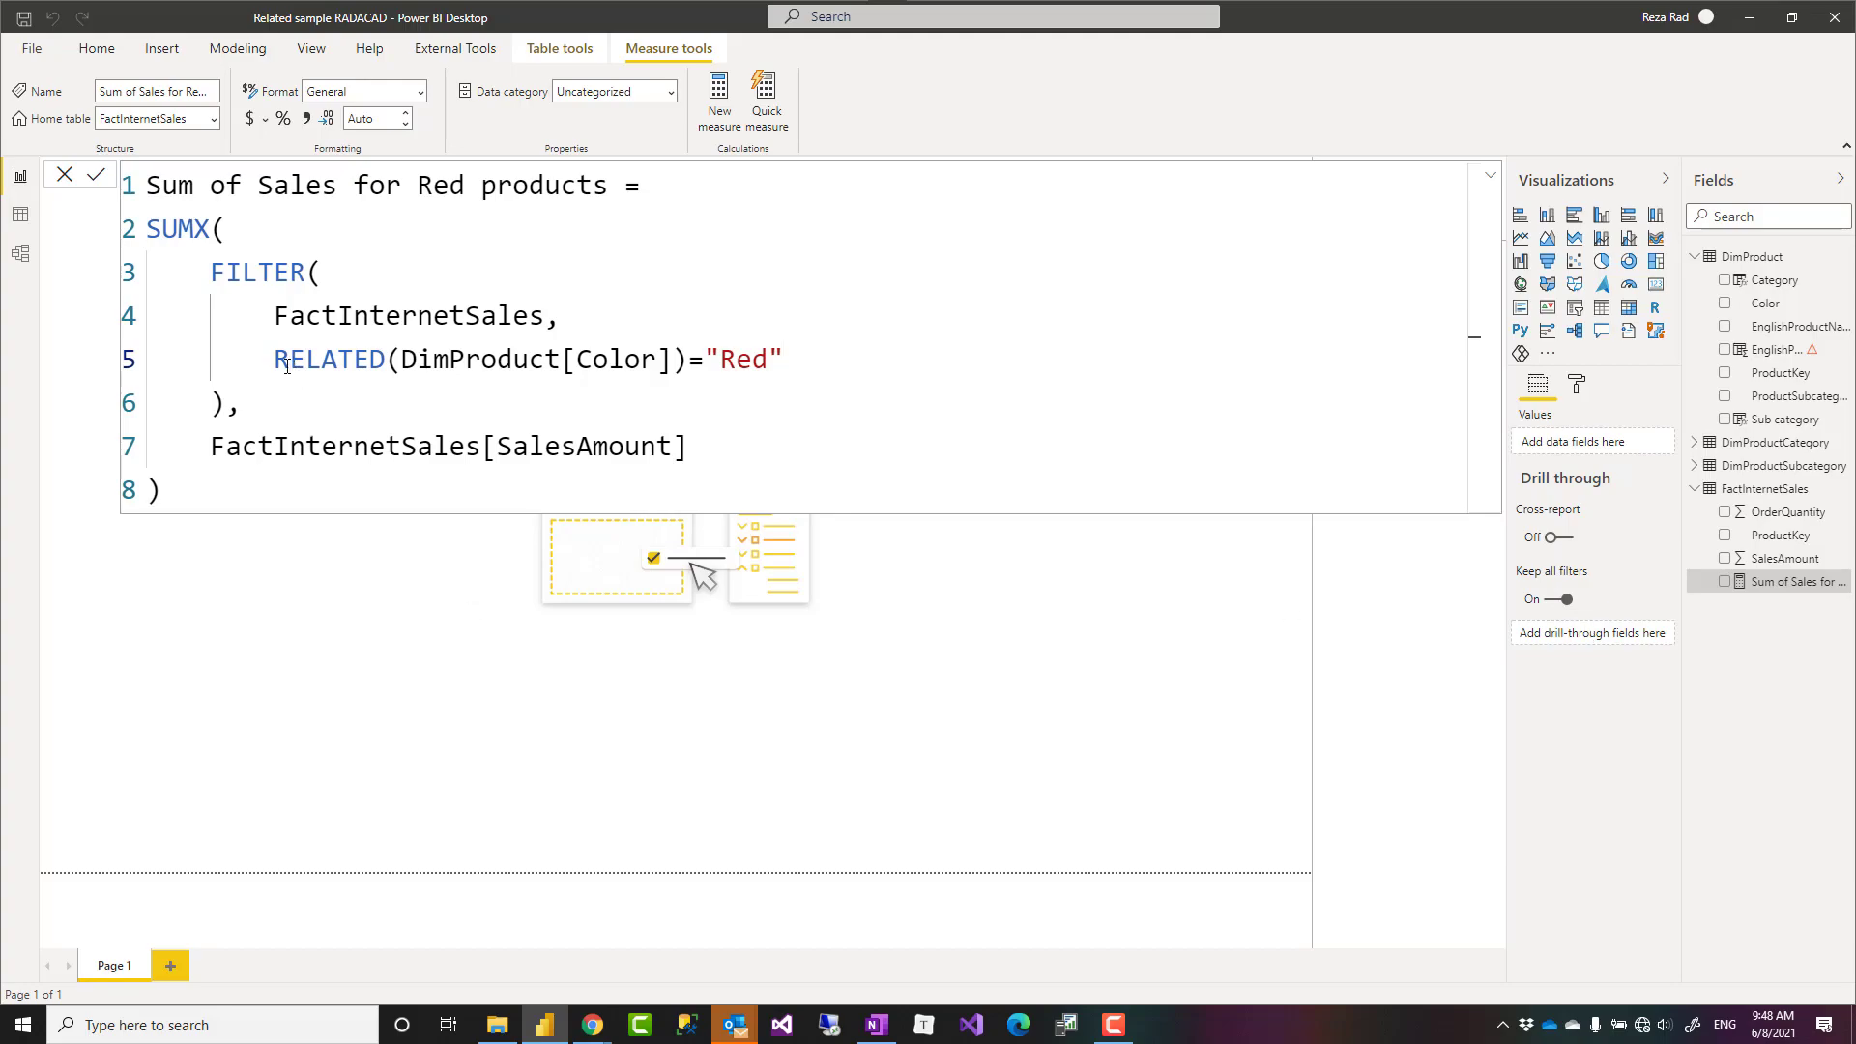
- Highlight RELATED in the red-products measure and check which parentheses belong to SUMX
left_click_drag(274, 358, 392, 353)
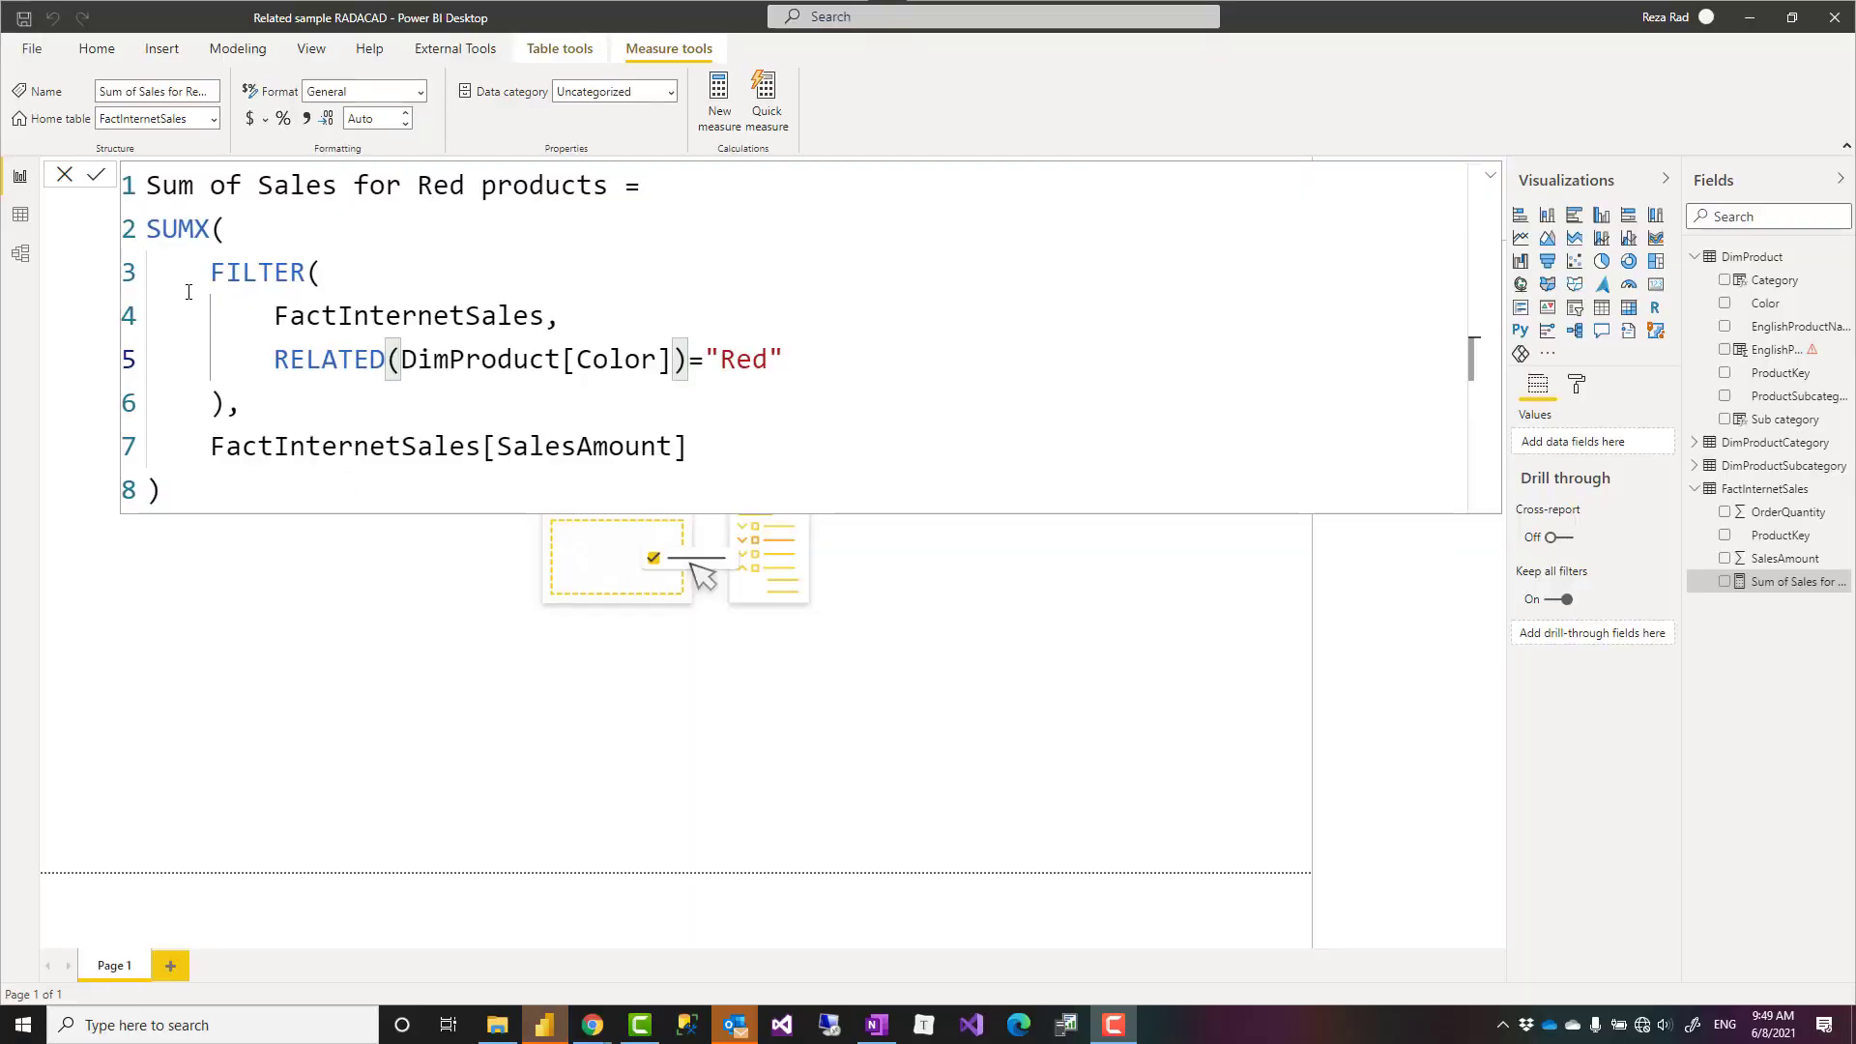
left_click(234, 232)
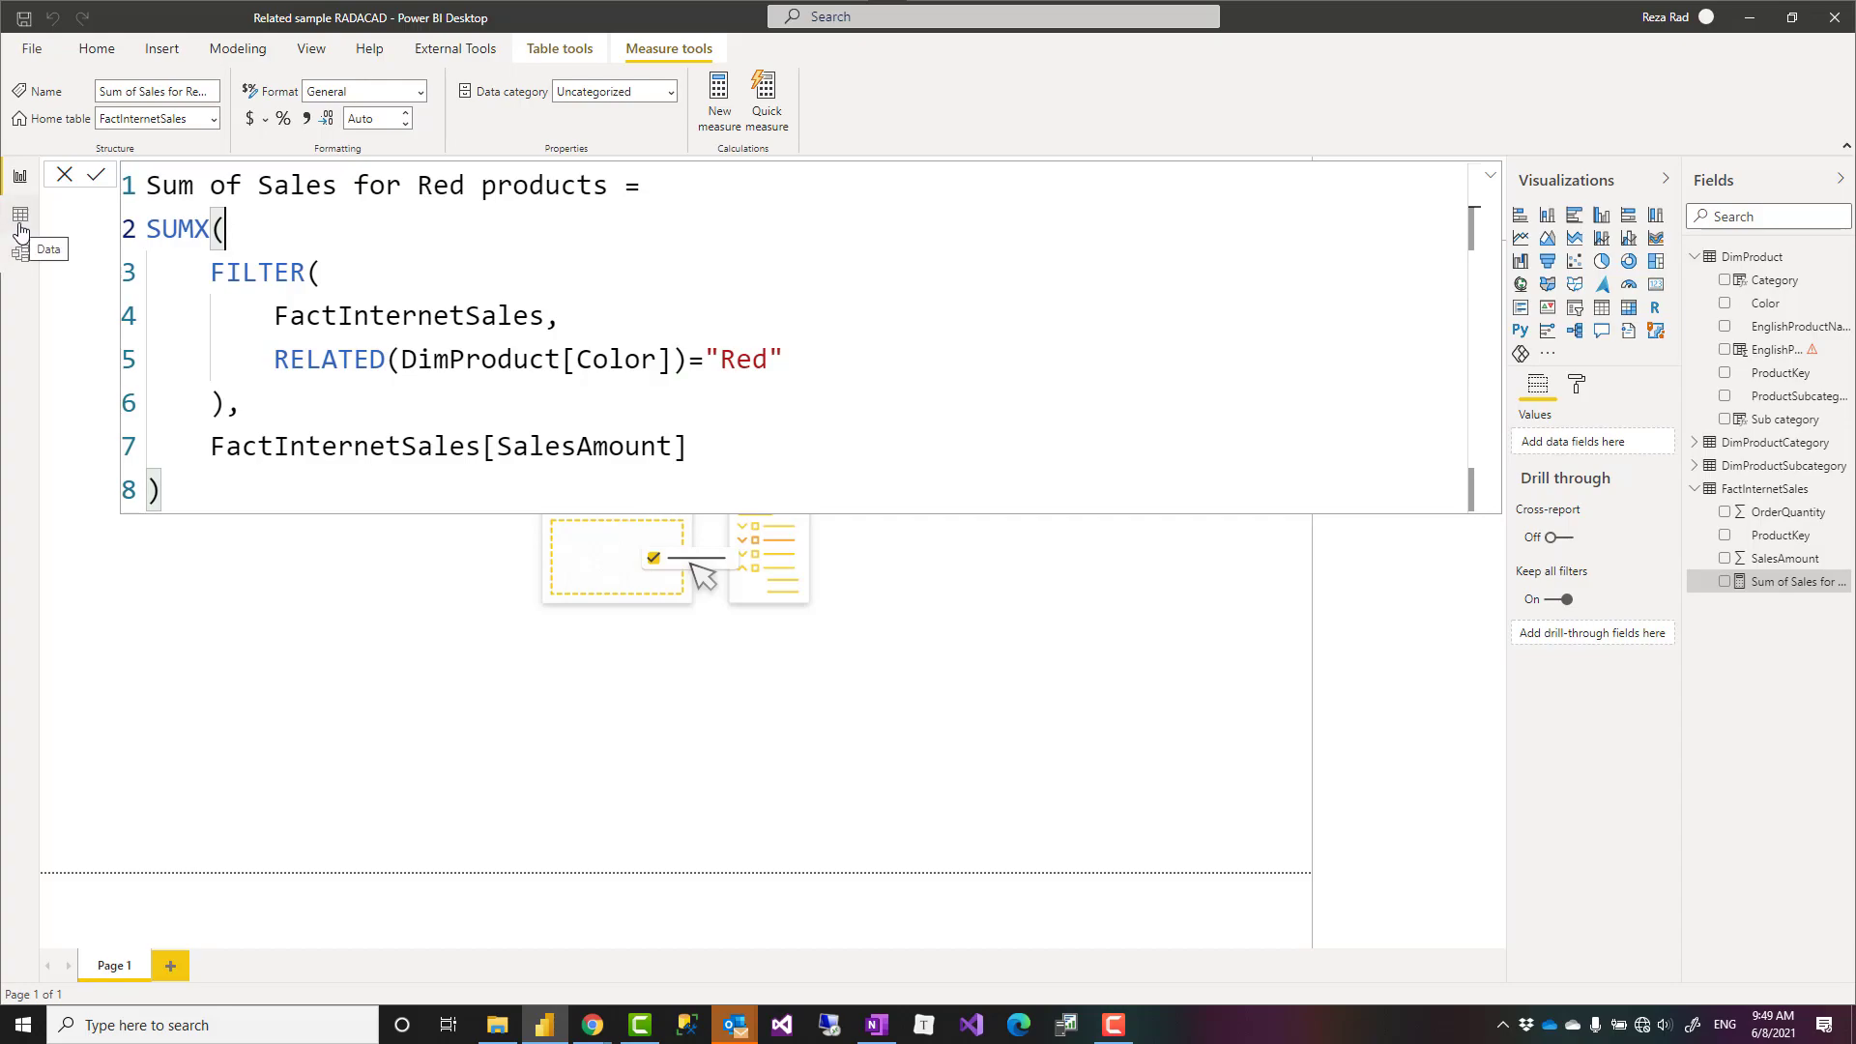
- In Model view, inspect the FactInternetSales–DimProduct–DimProductSubcategory–DimProductCategory relationship chain
left_click(18, 255)
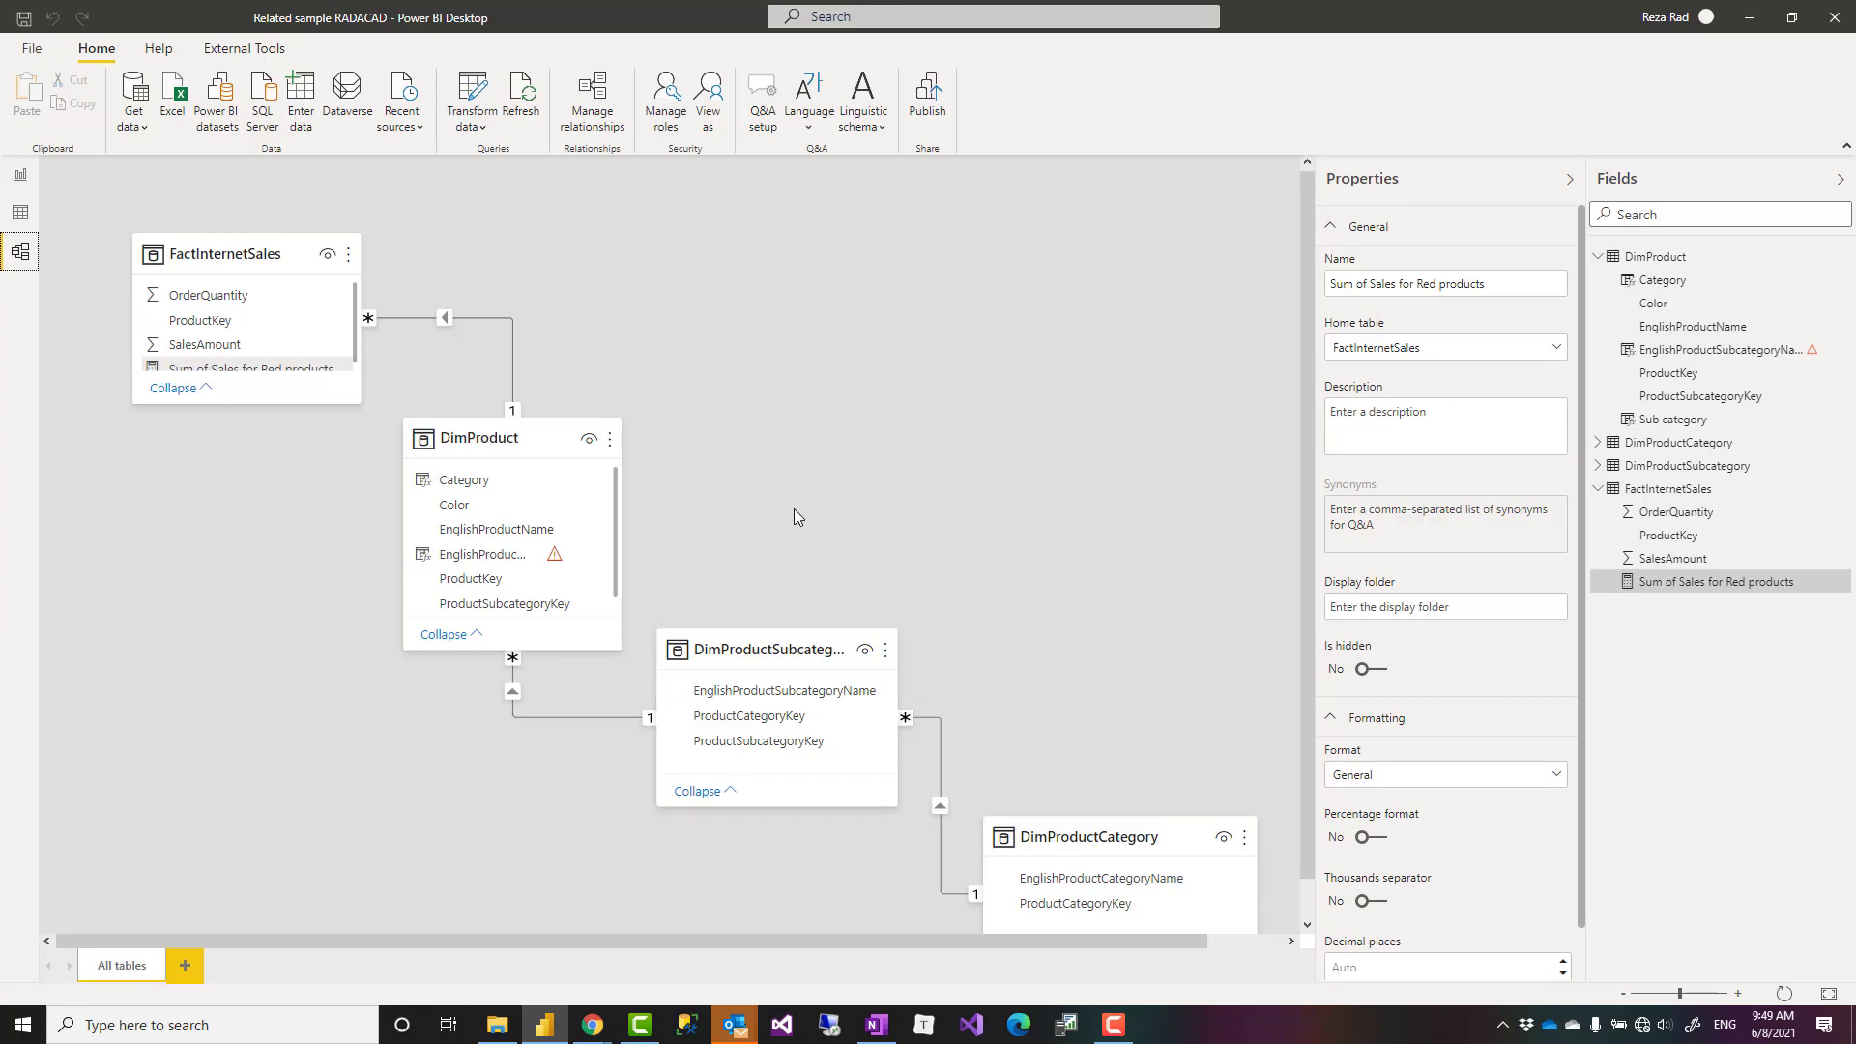
left_click_drag(877, 946, 901, 943)
scroll(914, 590, "down", 1)
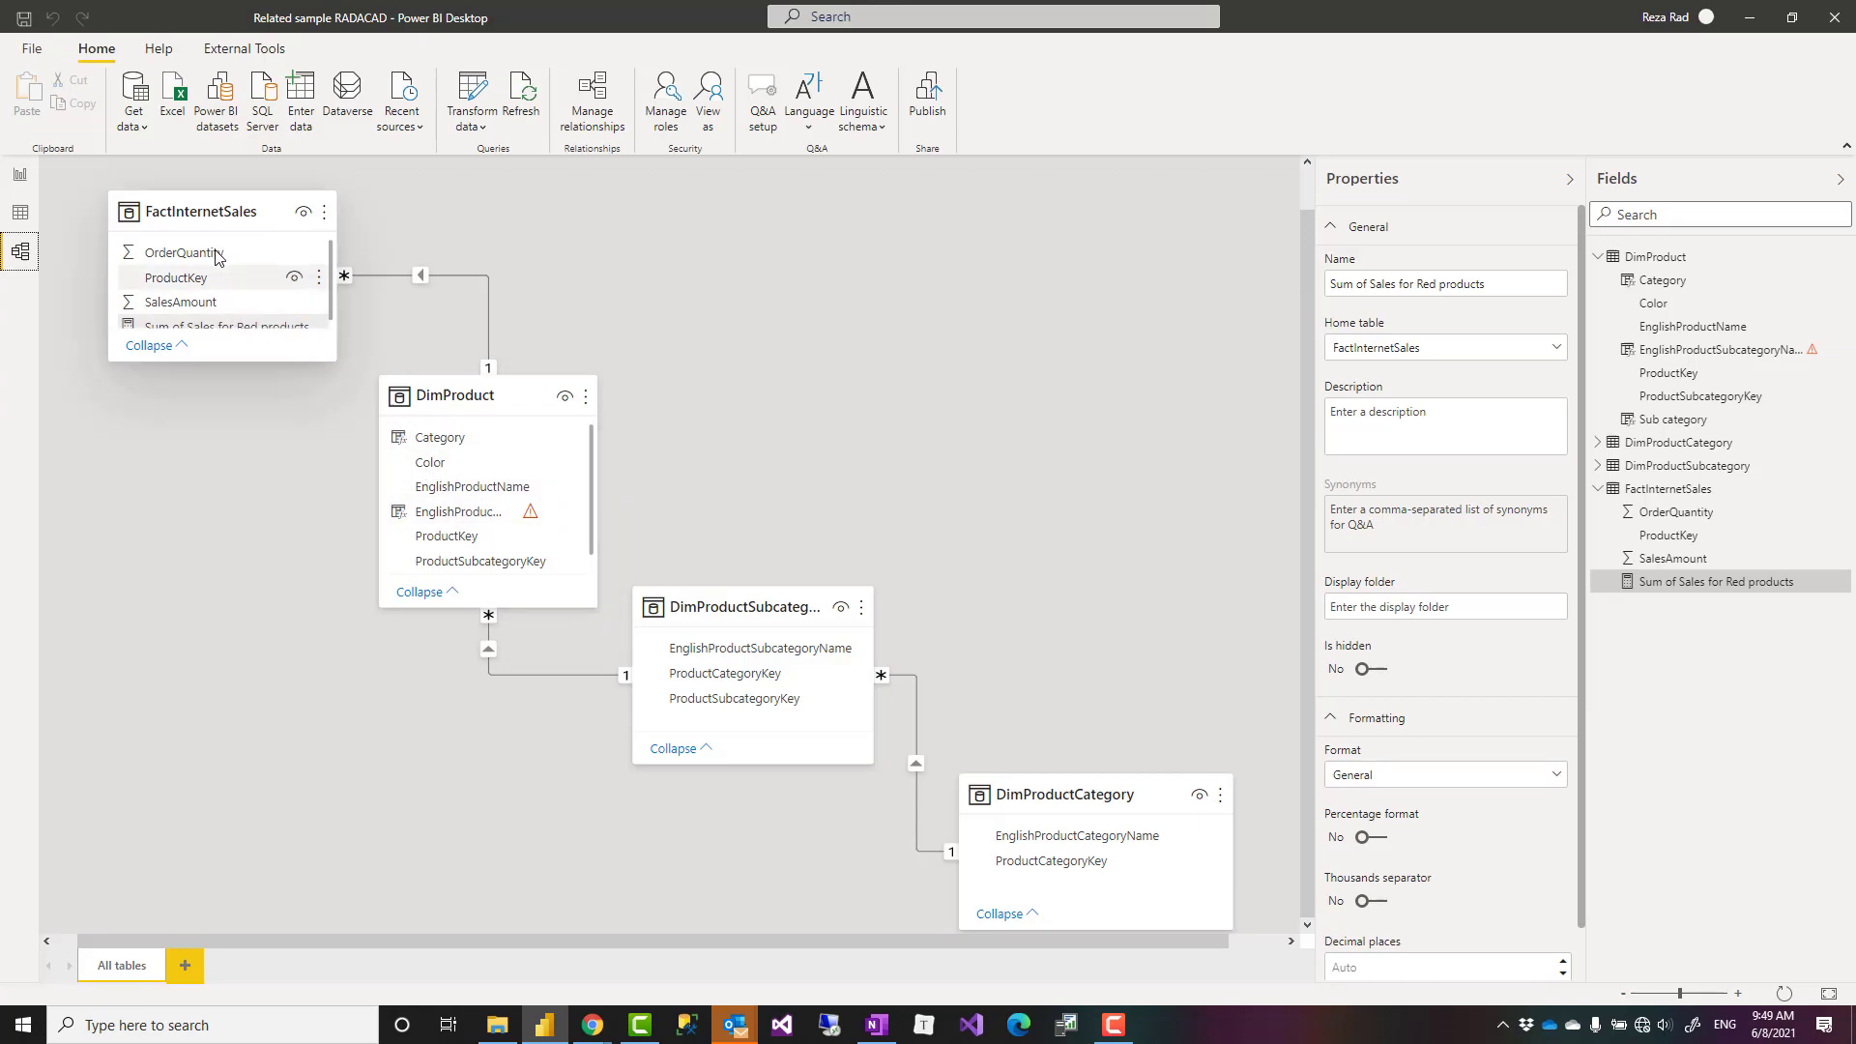
left_click(458, 322)
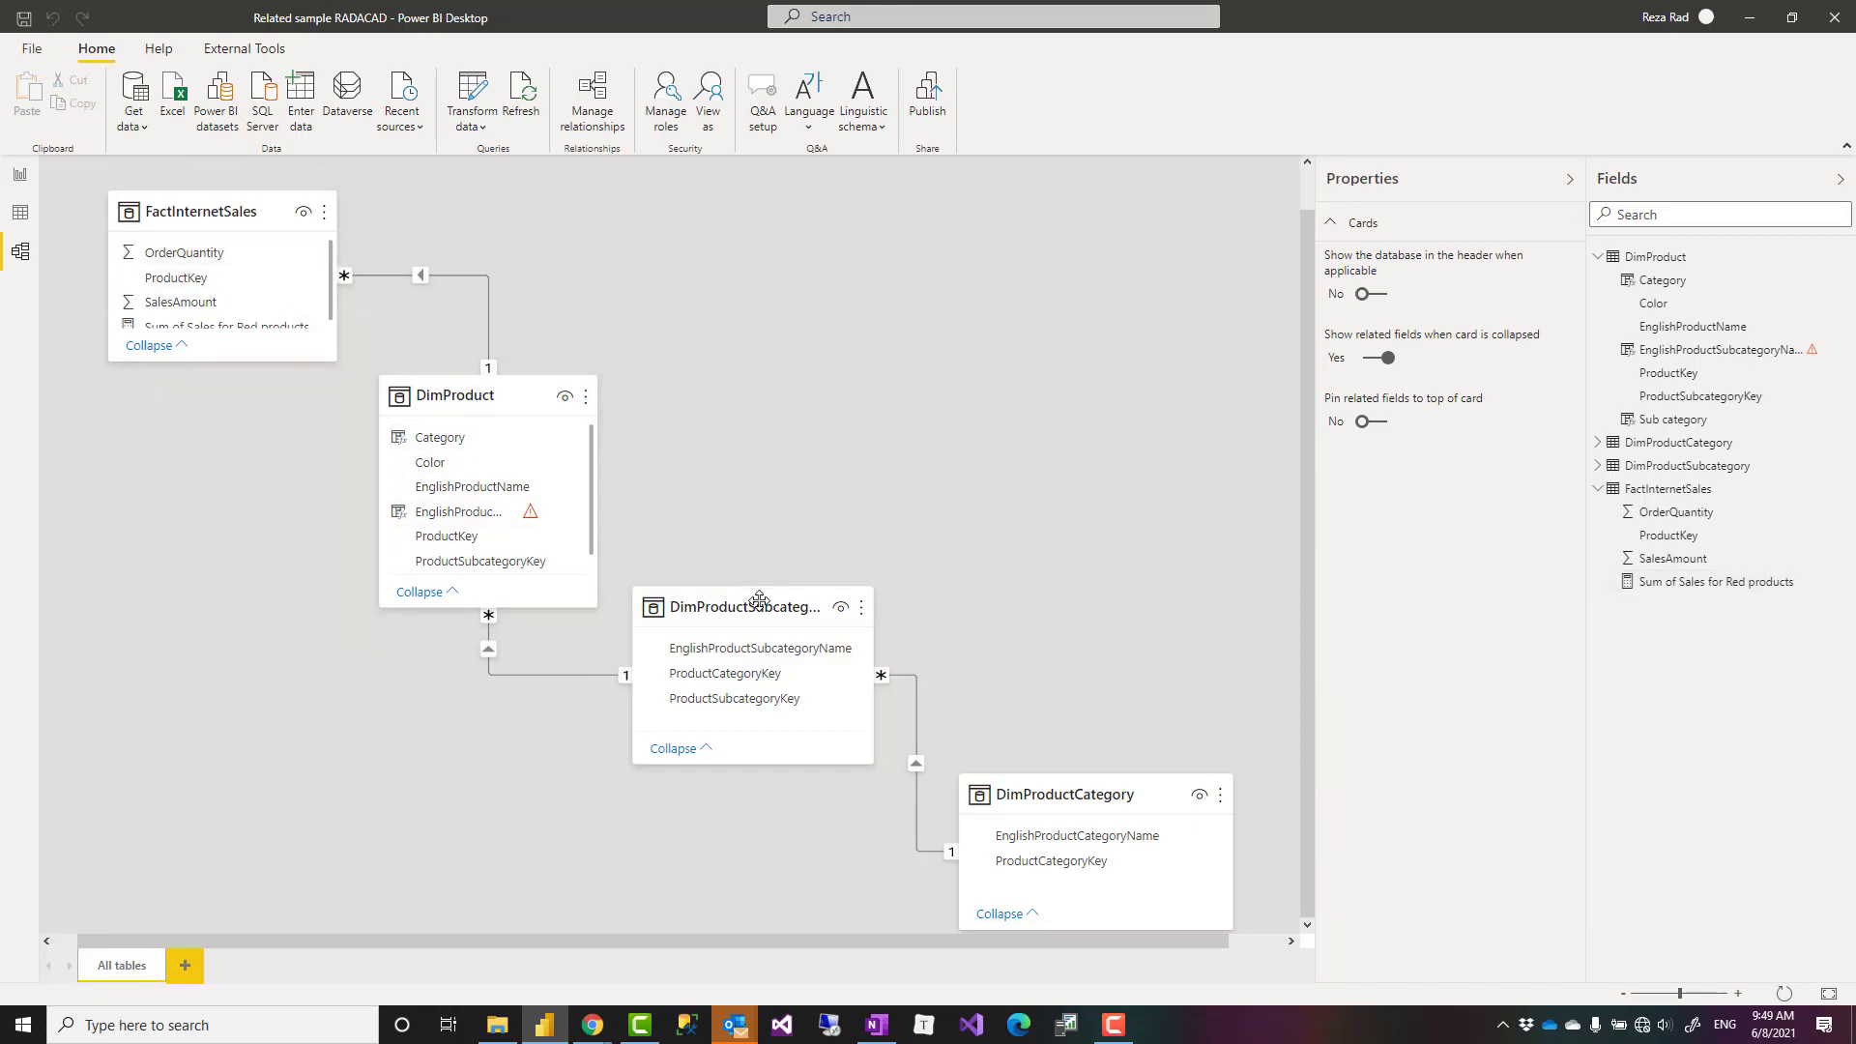
mouse_move(1106, 800)
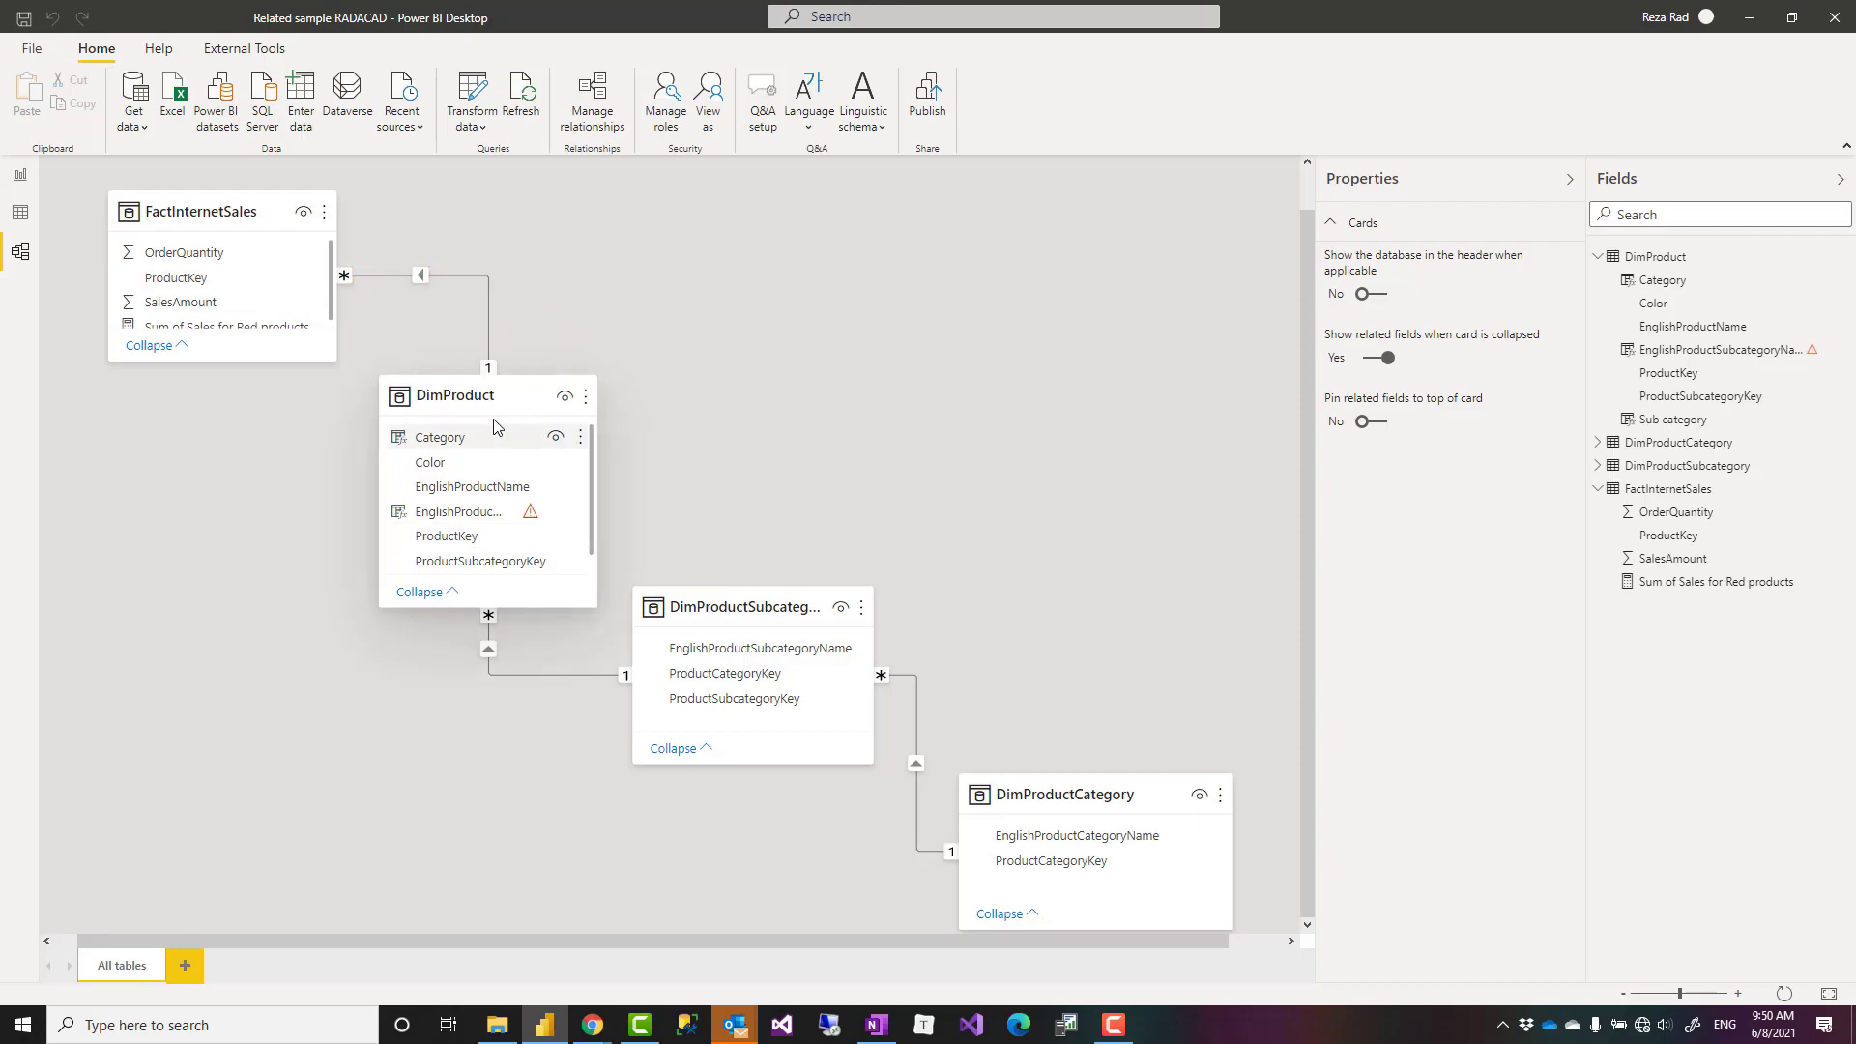
mouse_move(642, 397)
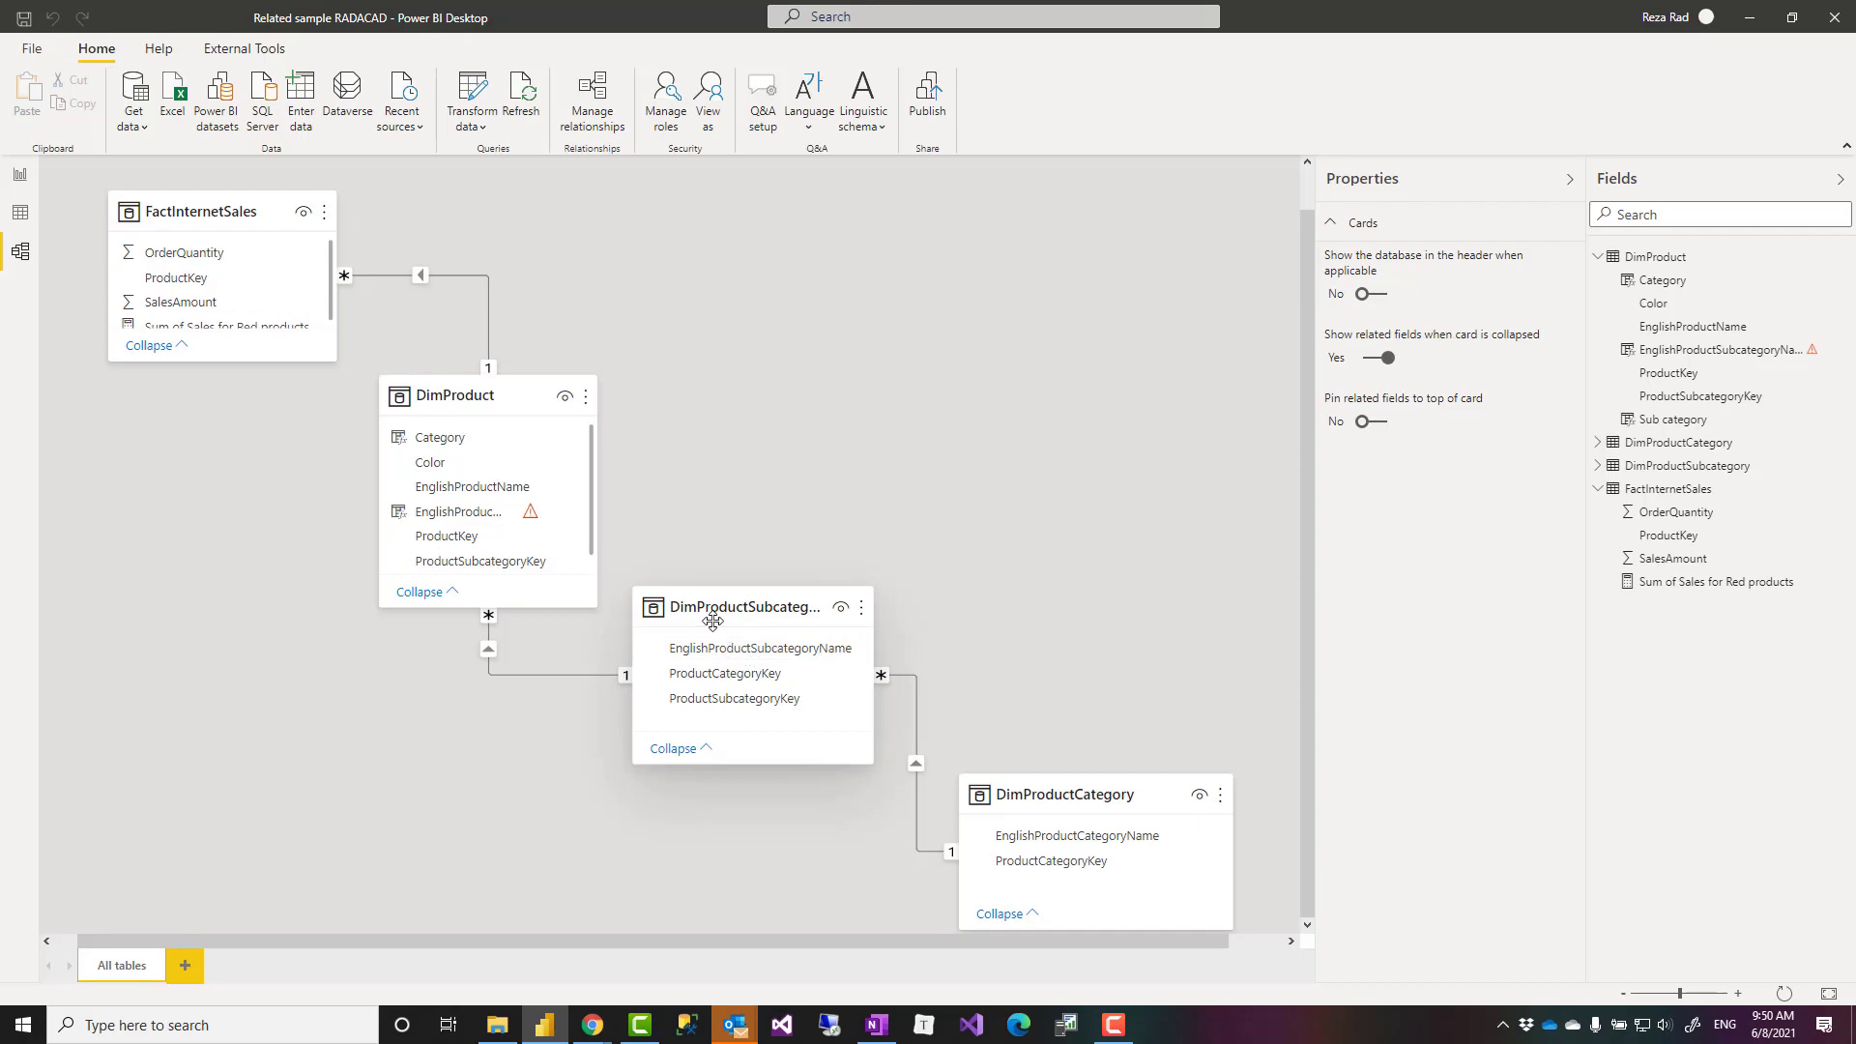
mouse_move(797, 621)
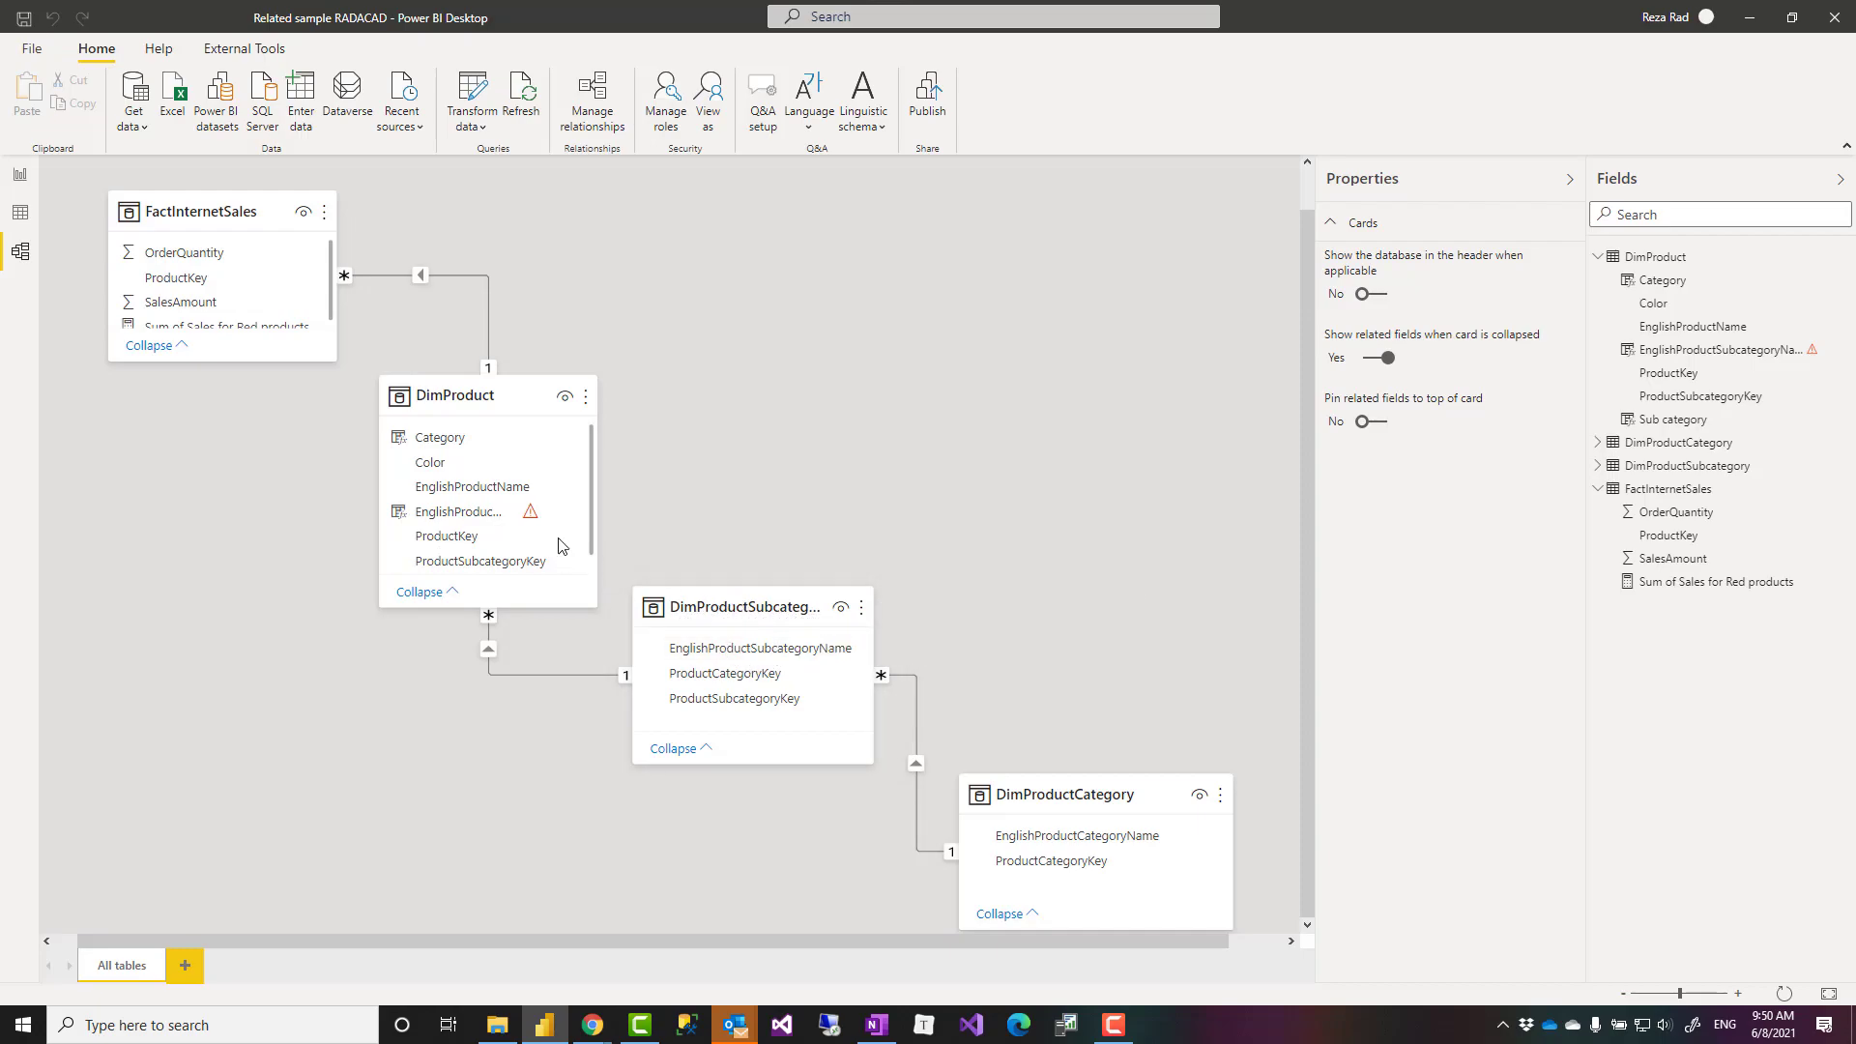
- Show DimProduct's data and open the 'EnglishProductSubcategoryName - wrong way' column formula
left_click(20, 213)
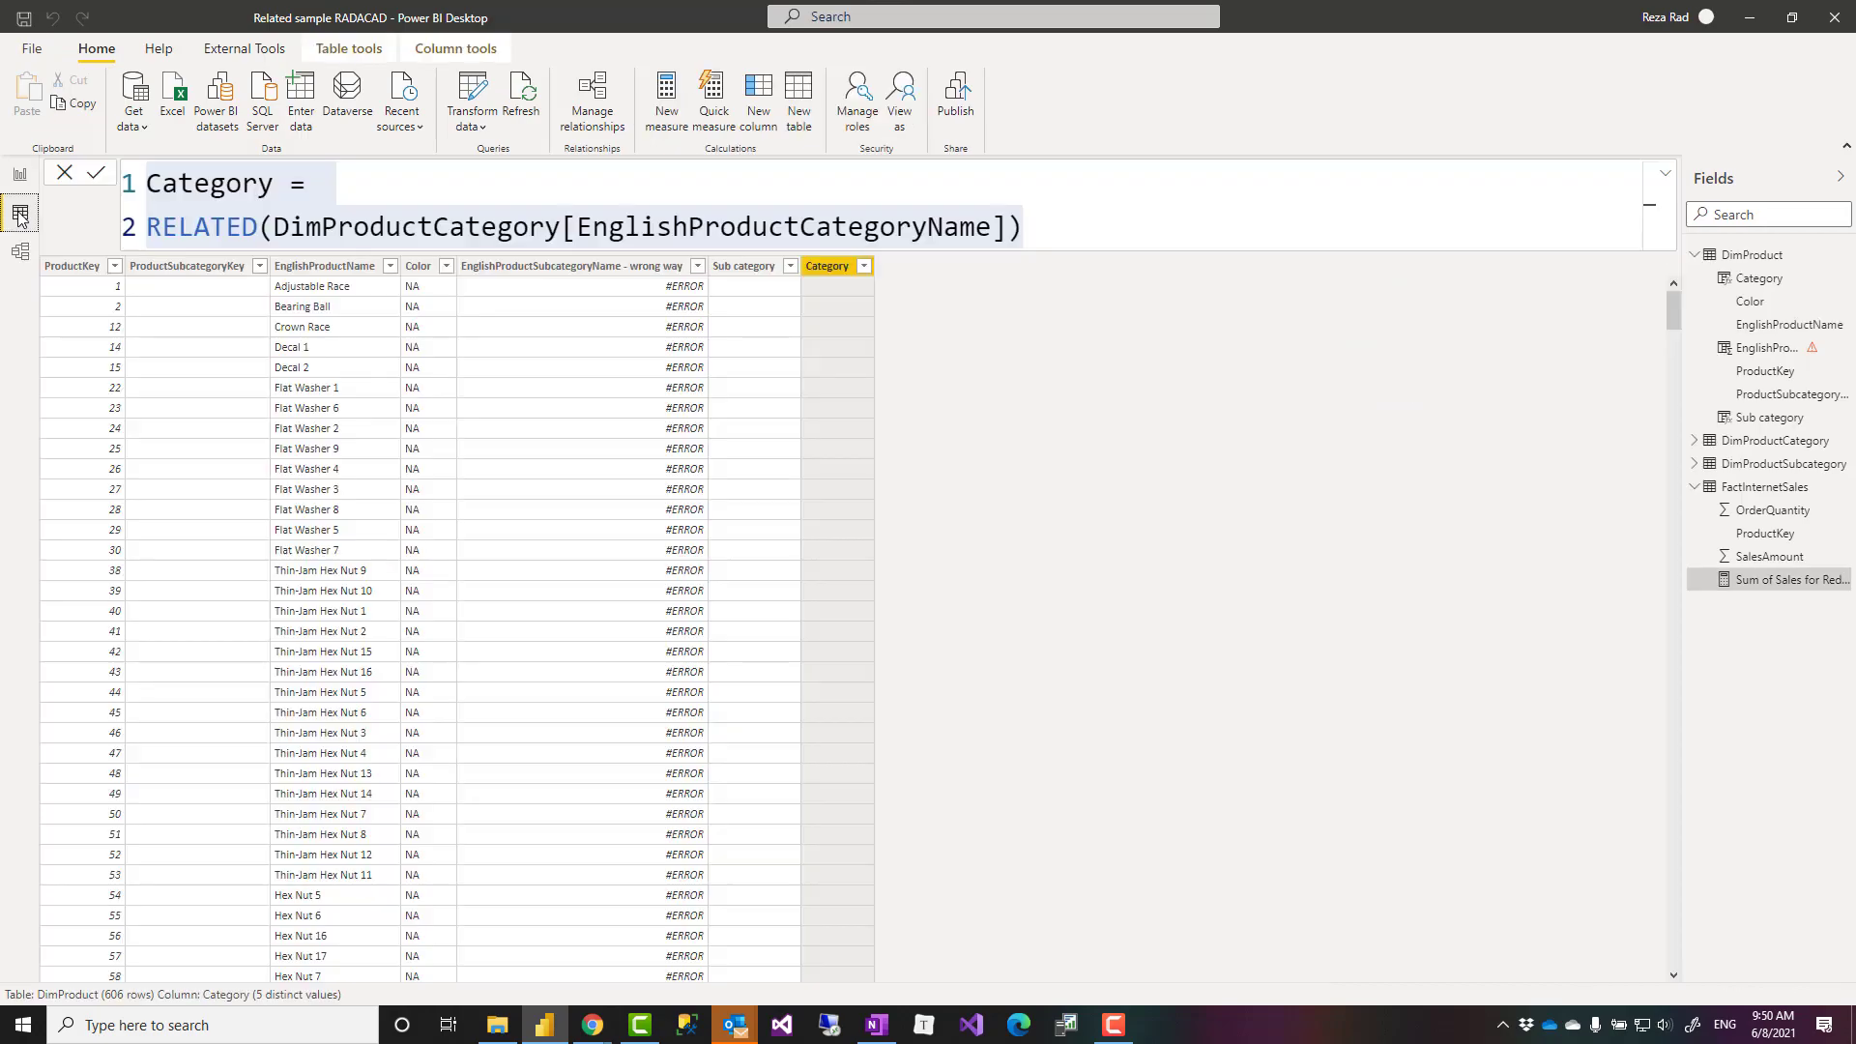
left_click(1752, 255)
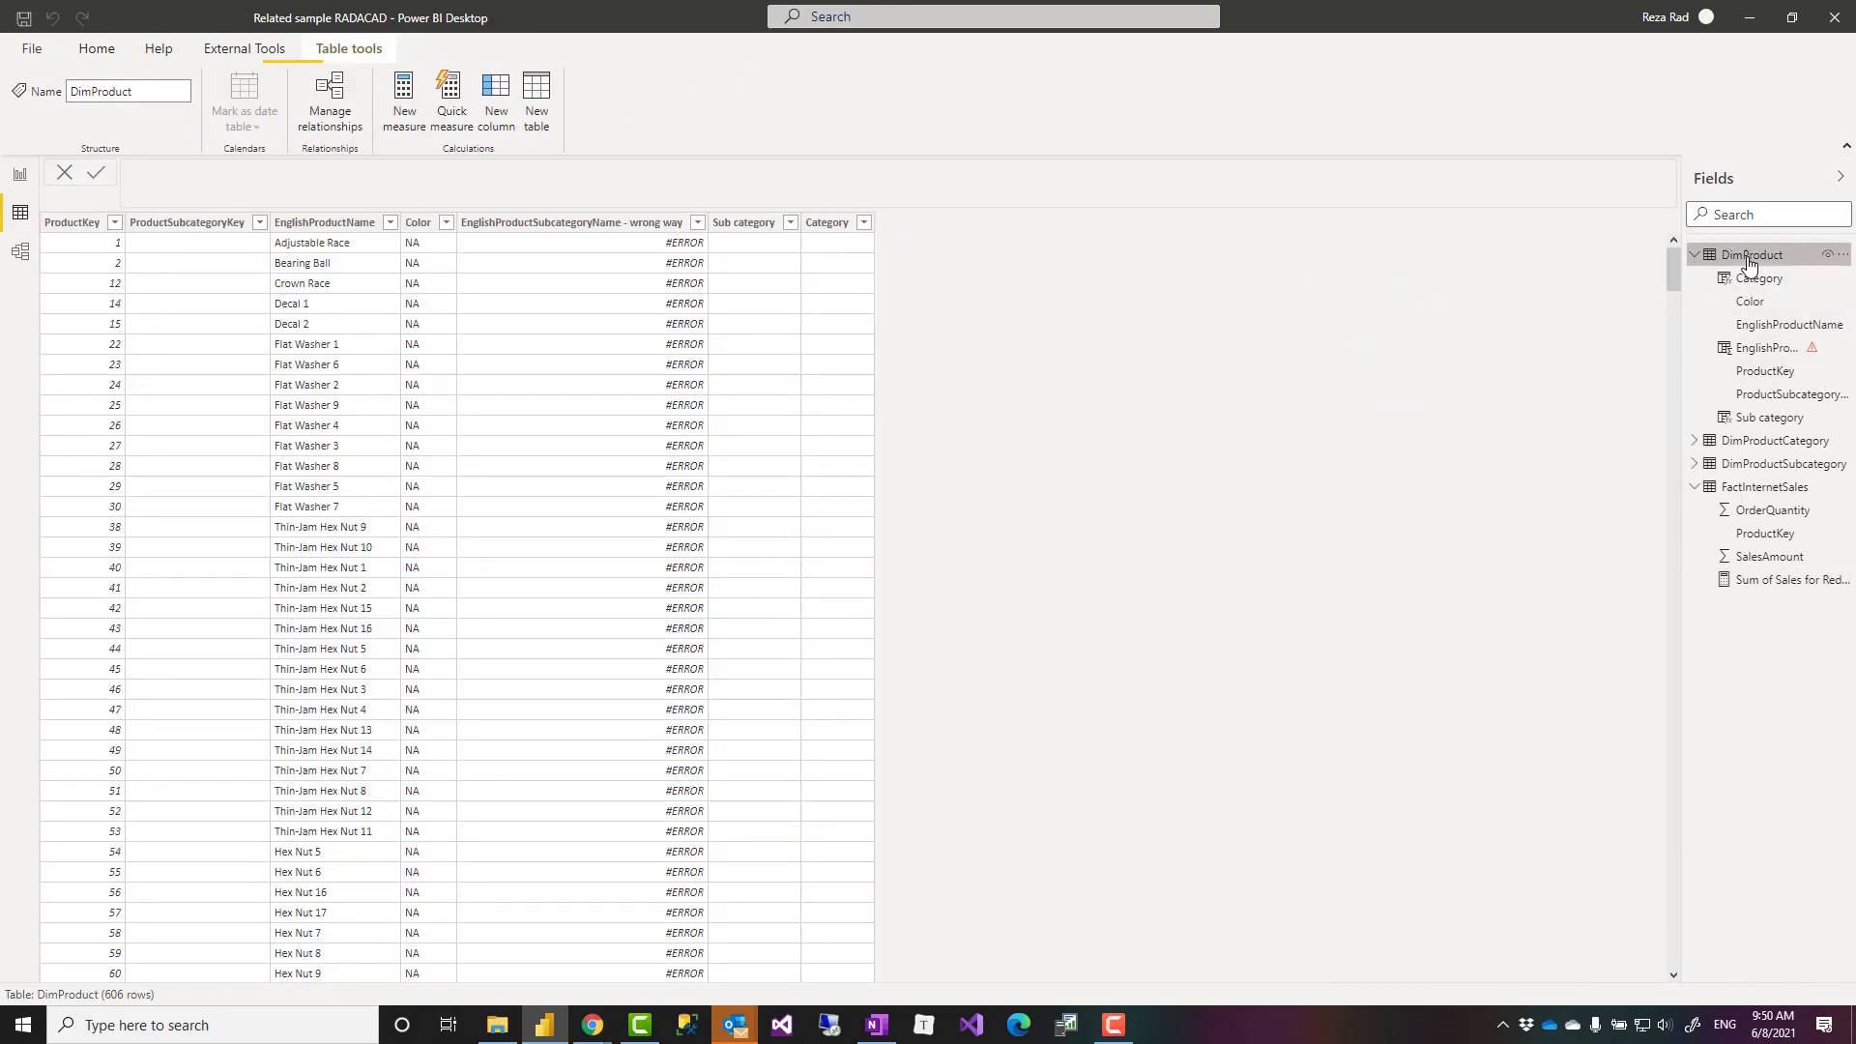
left_click(517, 224)
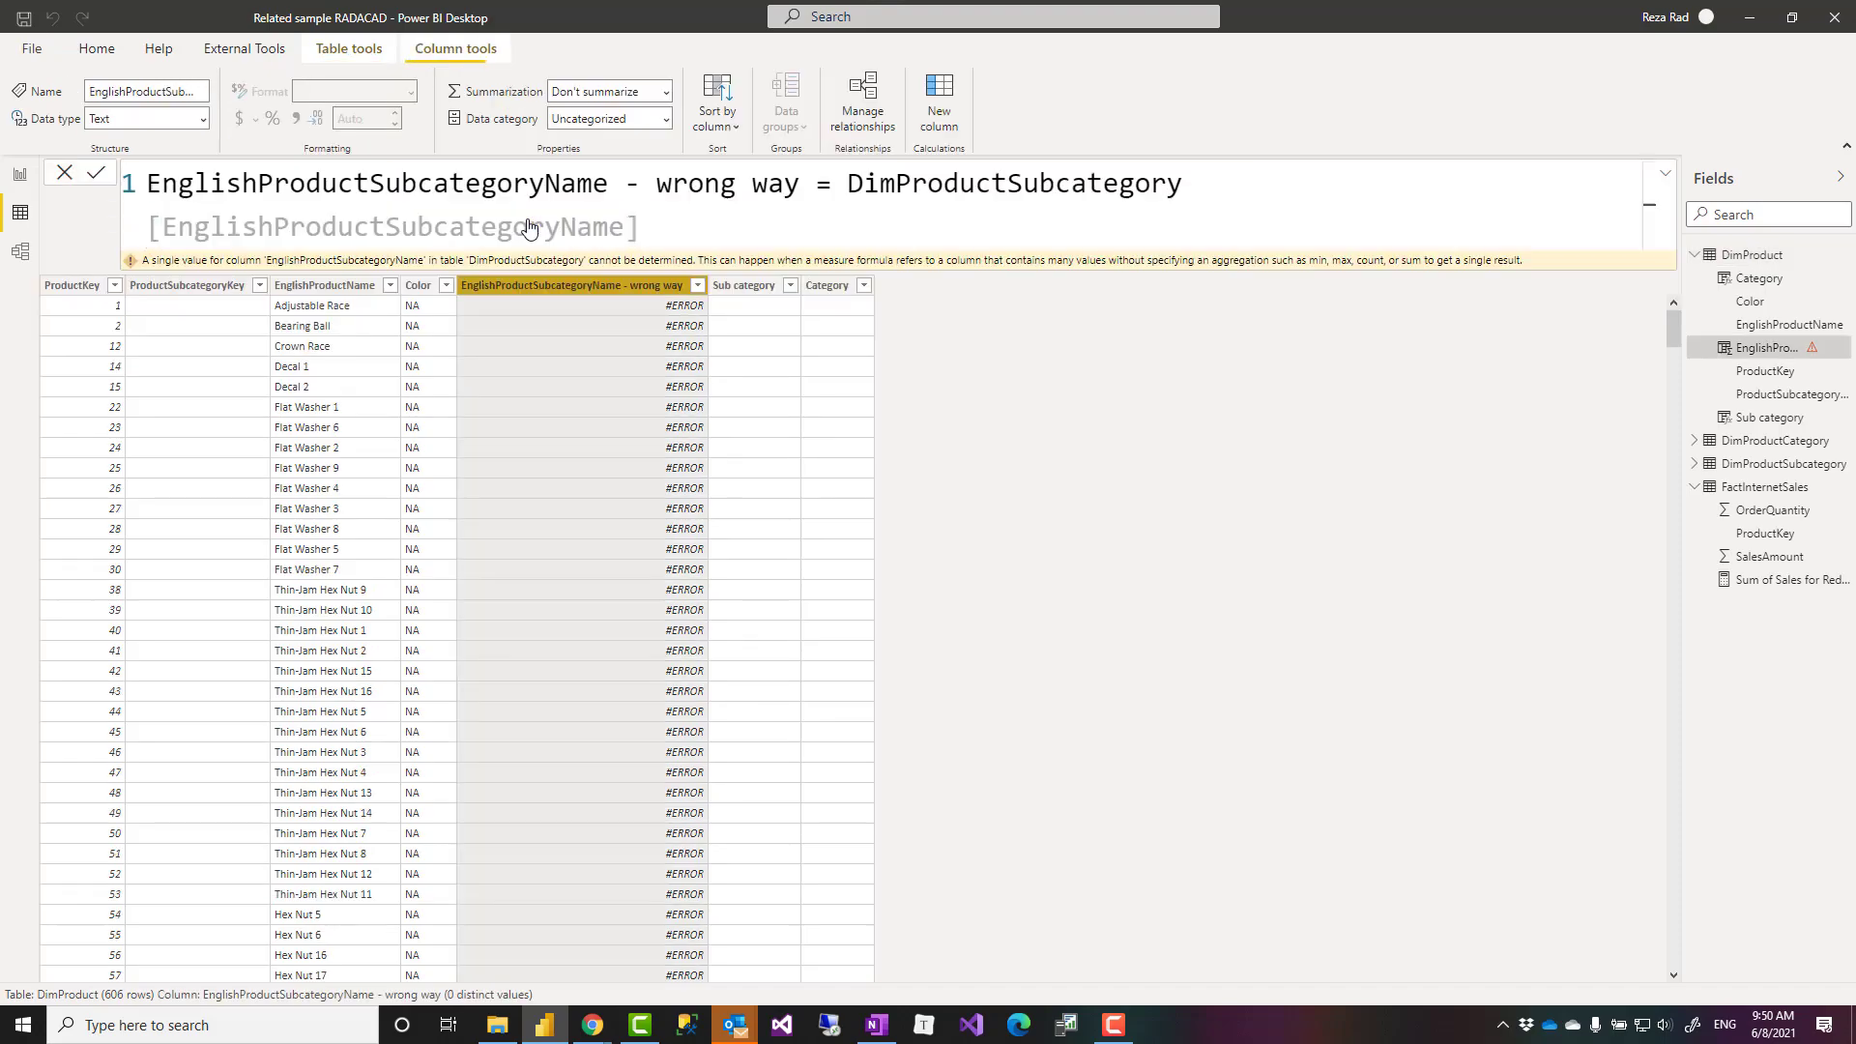
left_click(351, 51)
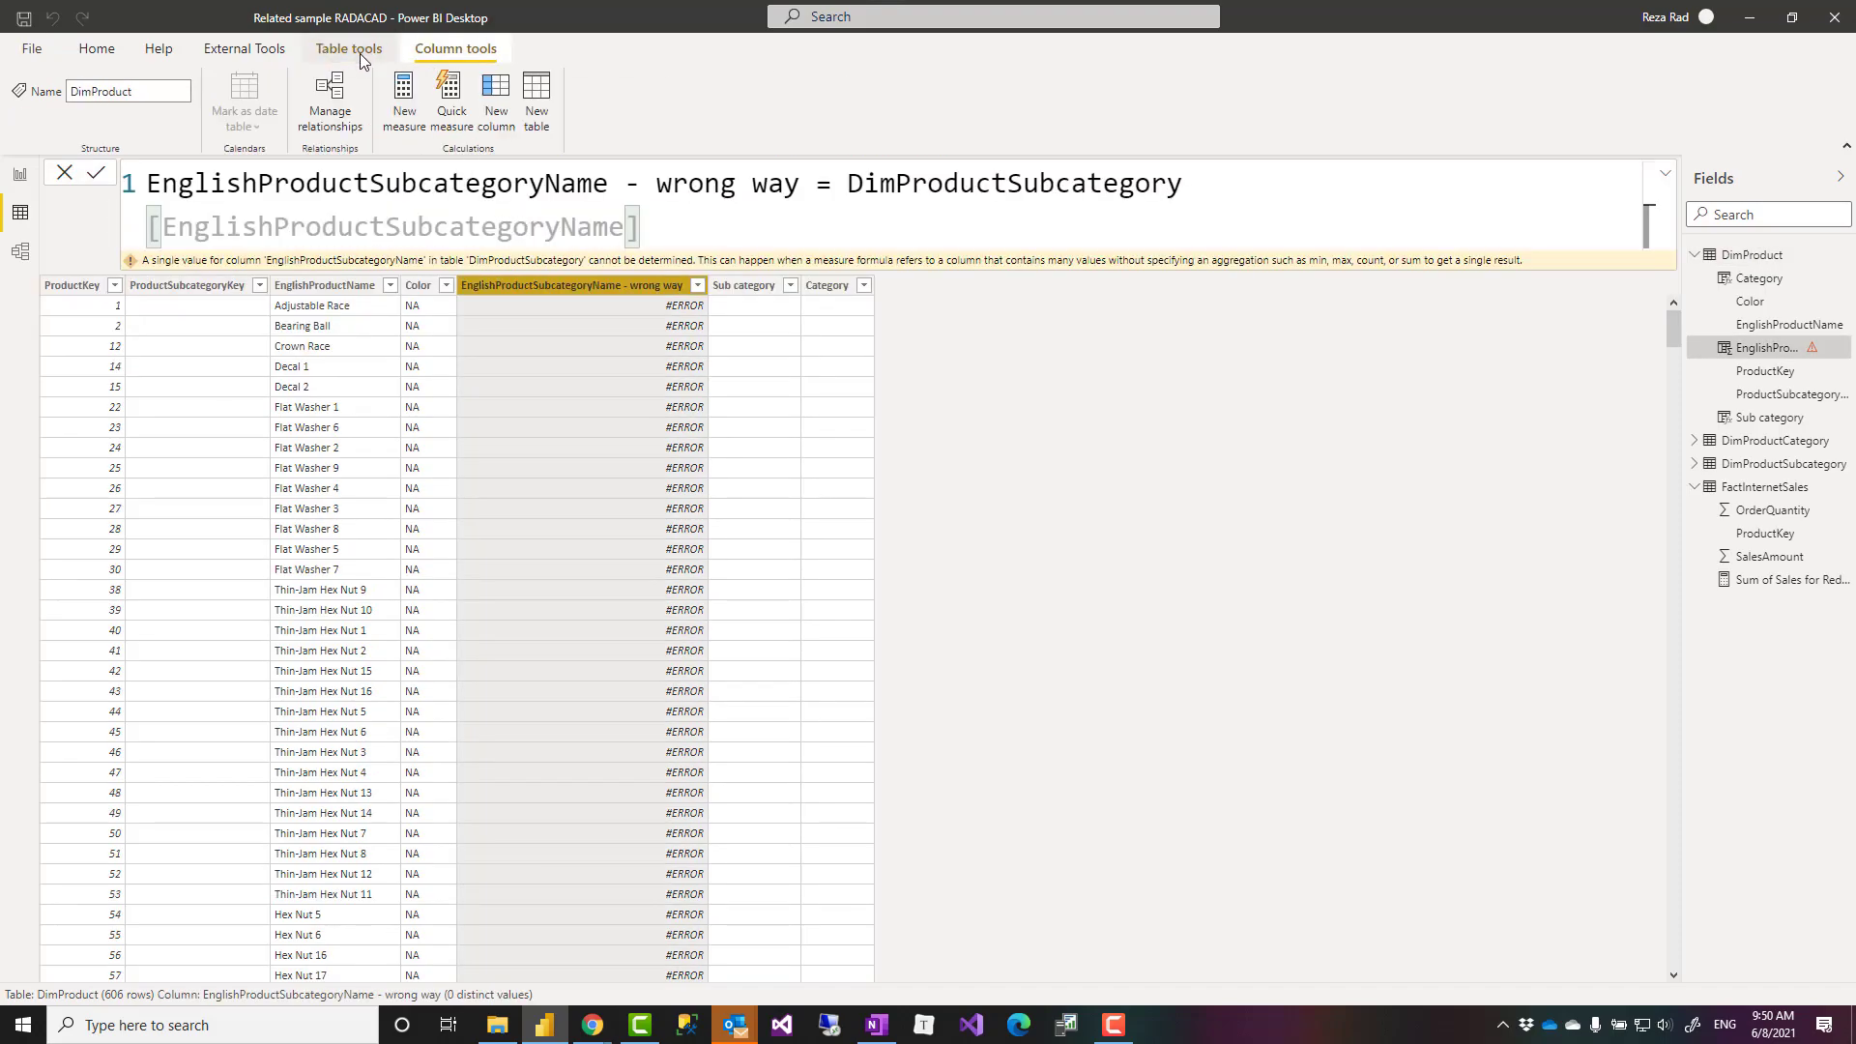
- Highlight the DimProductSubcategory and EnglishProductSubcategoryName references in the wrong-way formula
left_click(700, 217)
double_click(1184, 186)
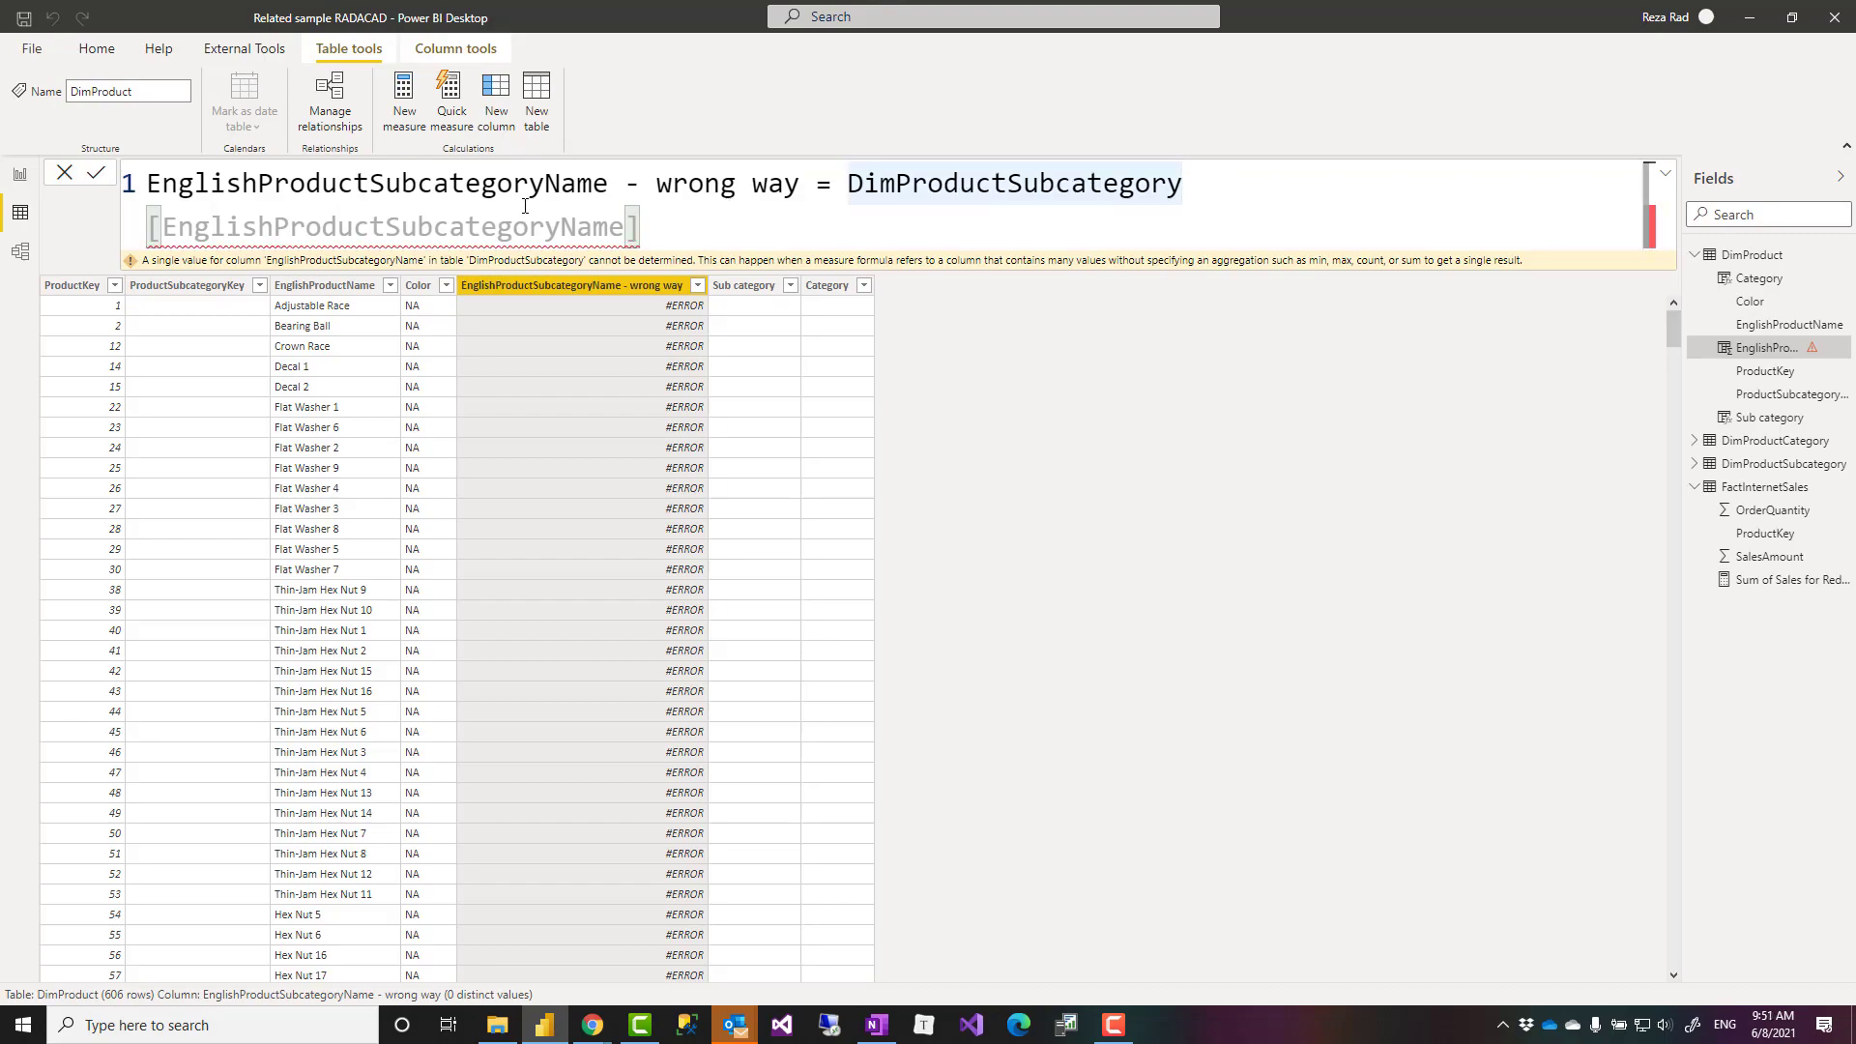
left_click(894, 220)
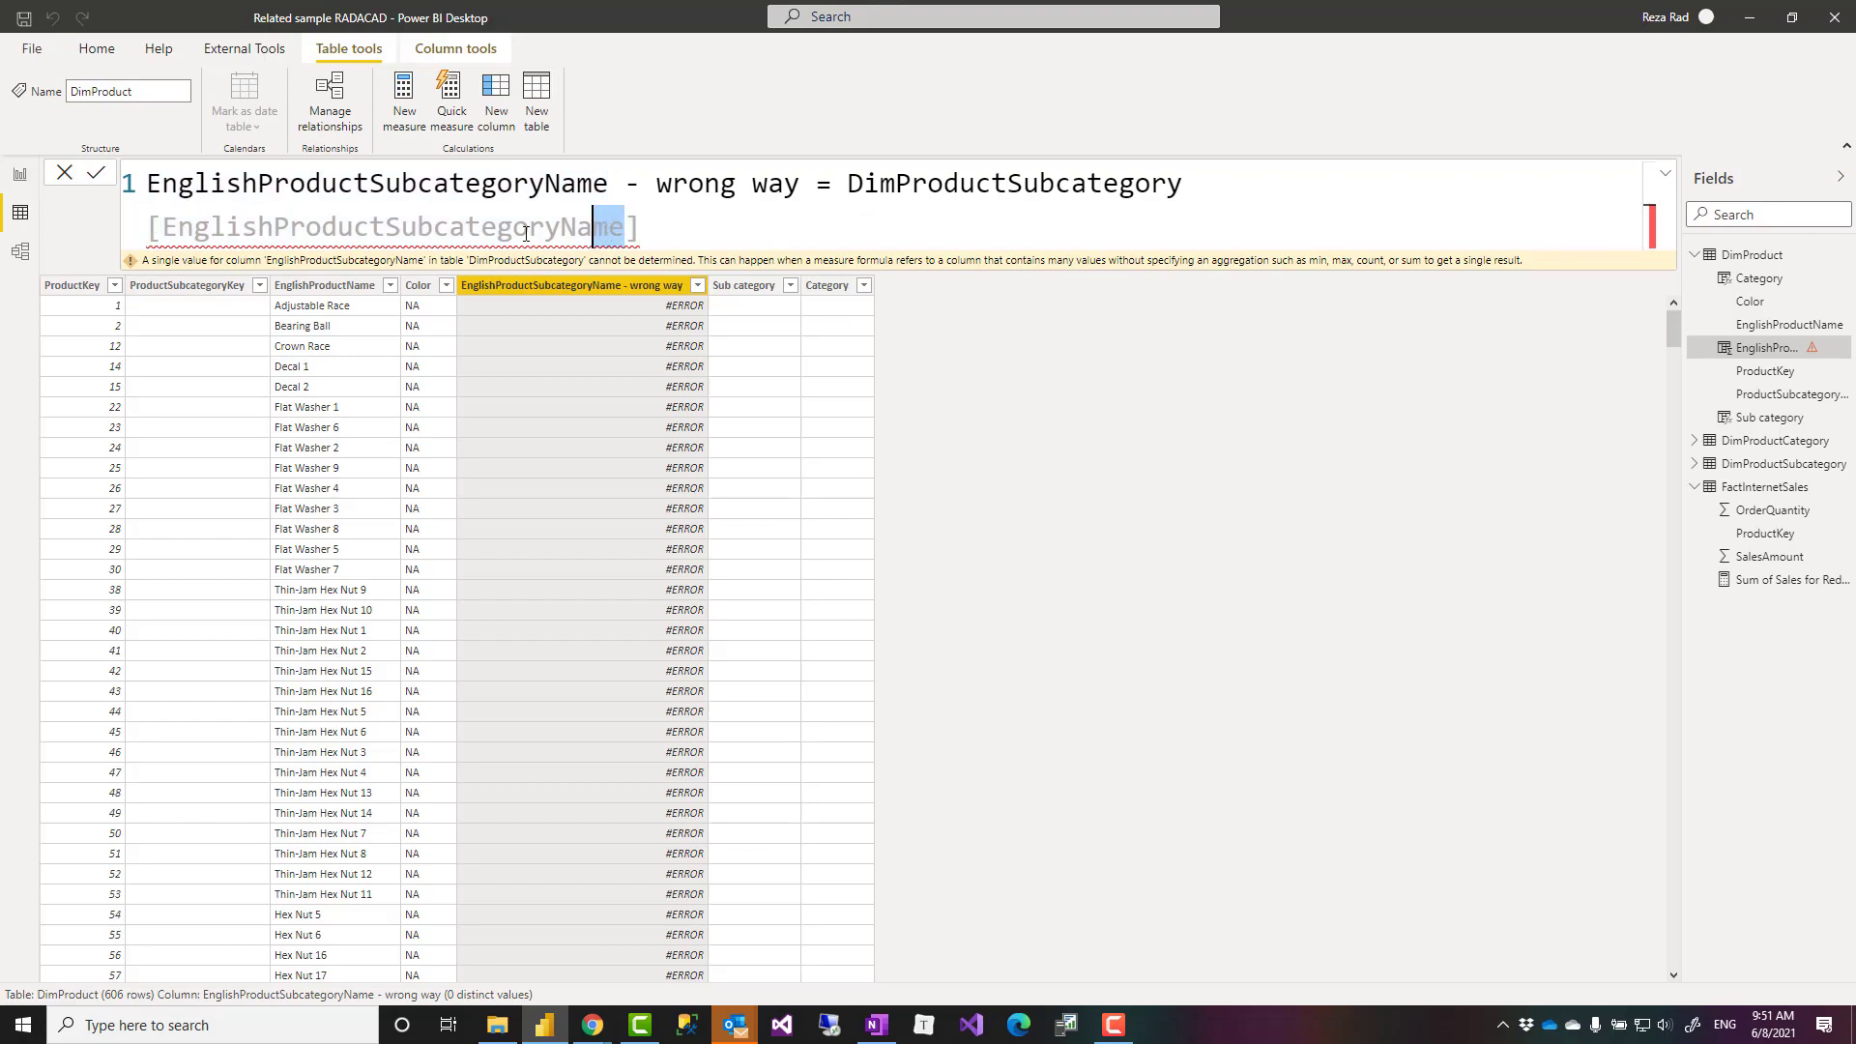
double_click(391, 242)
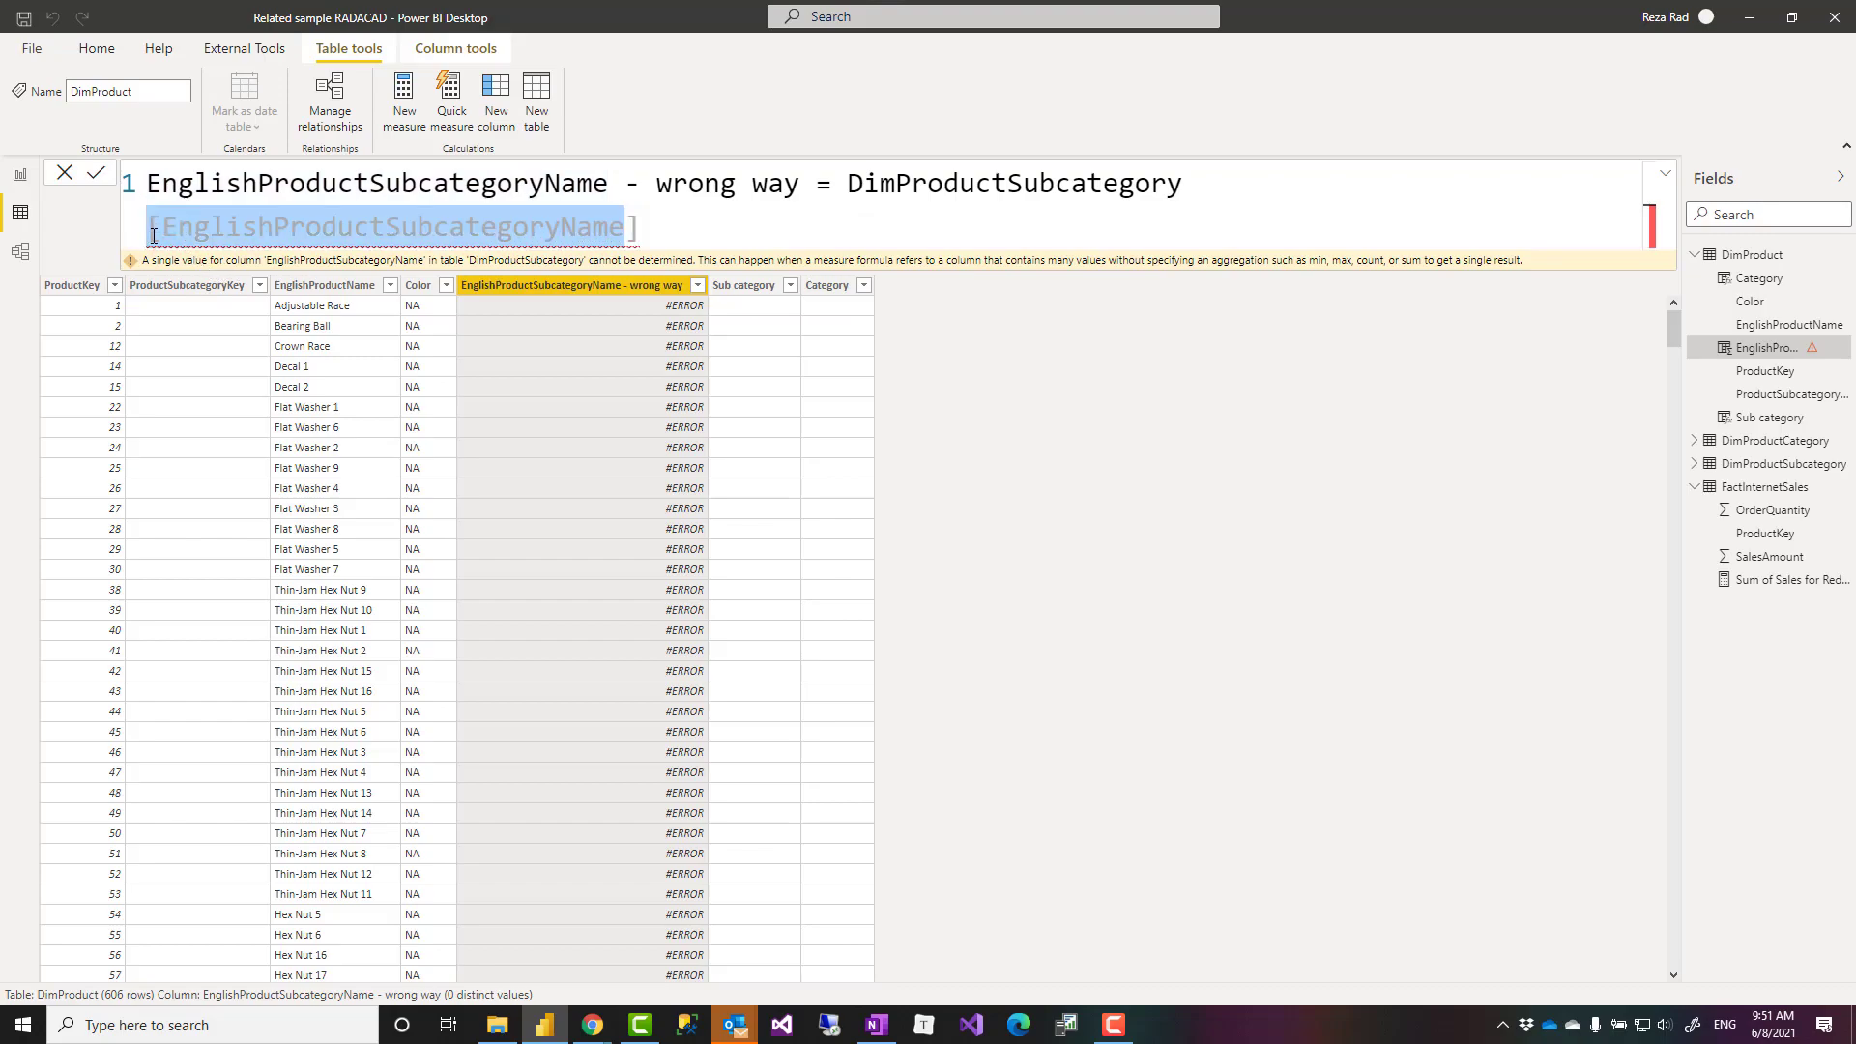
double_click(1017, 182)
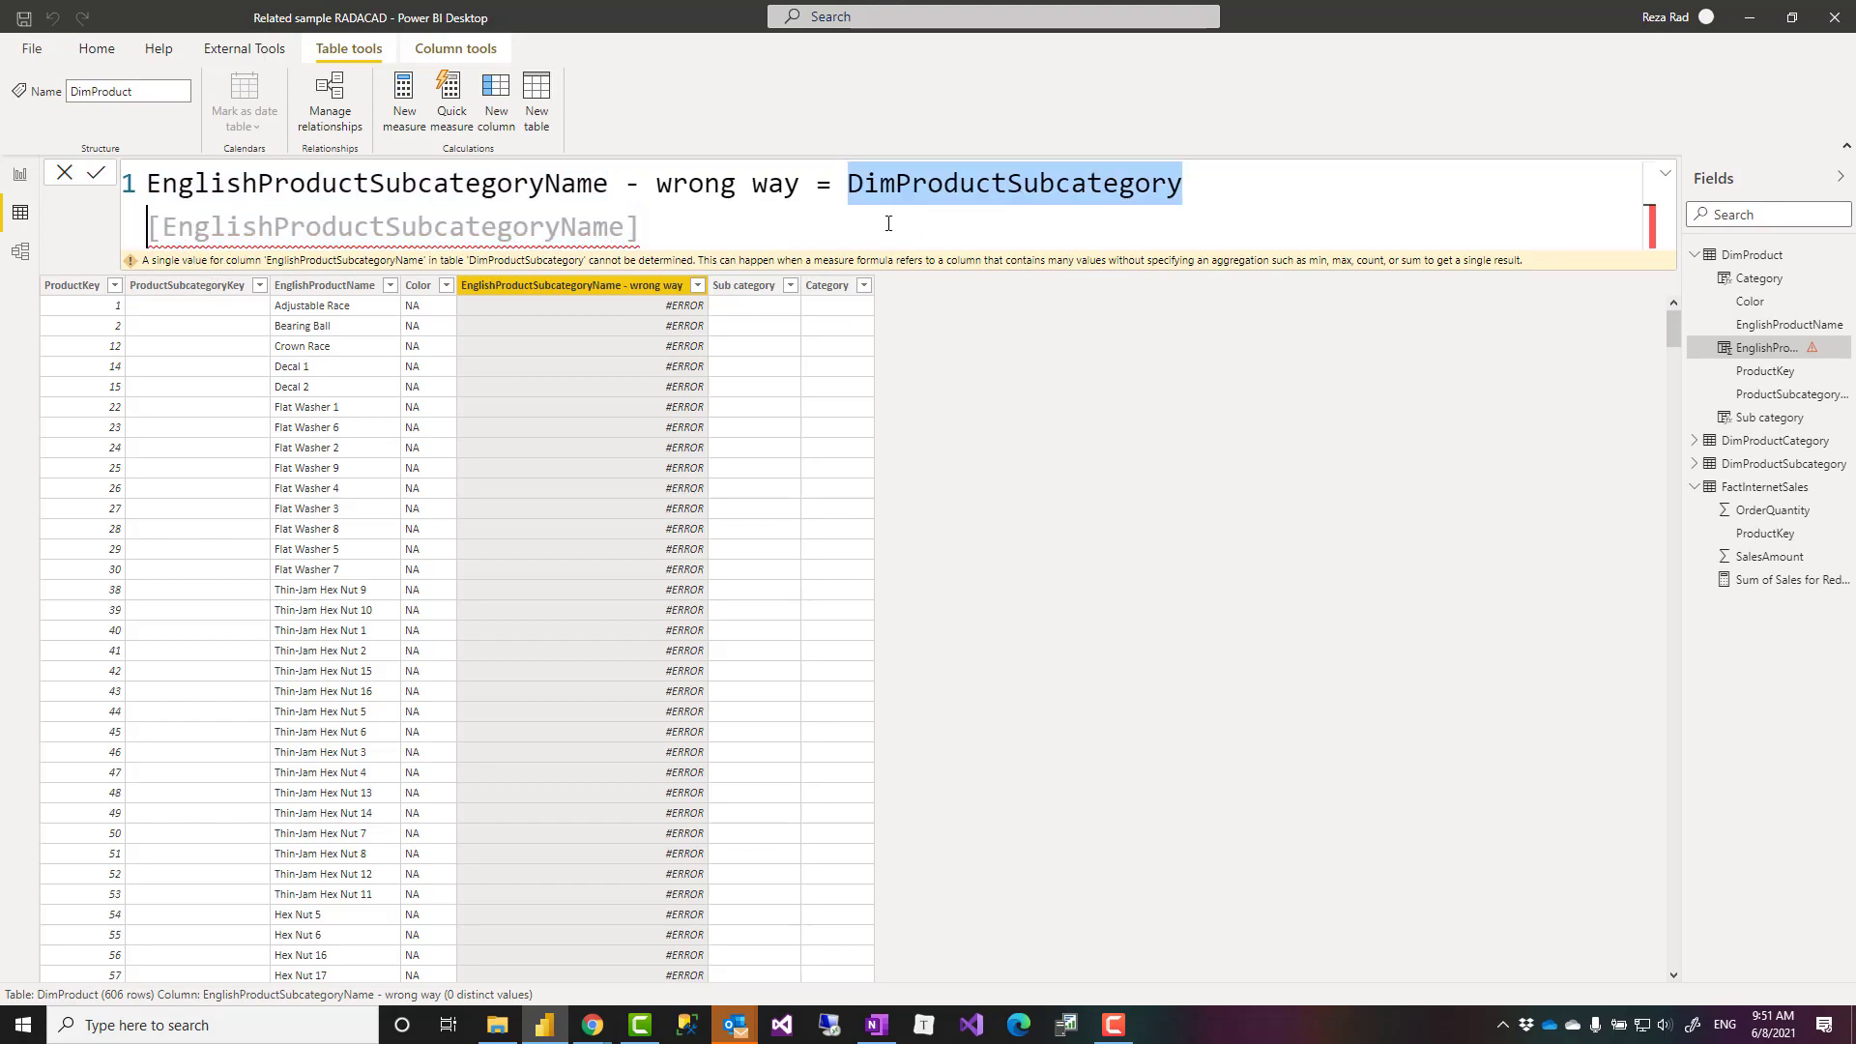
left_click(816, 234)
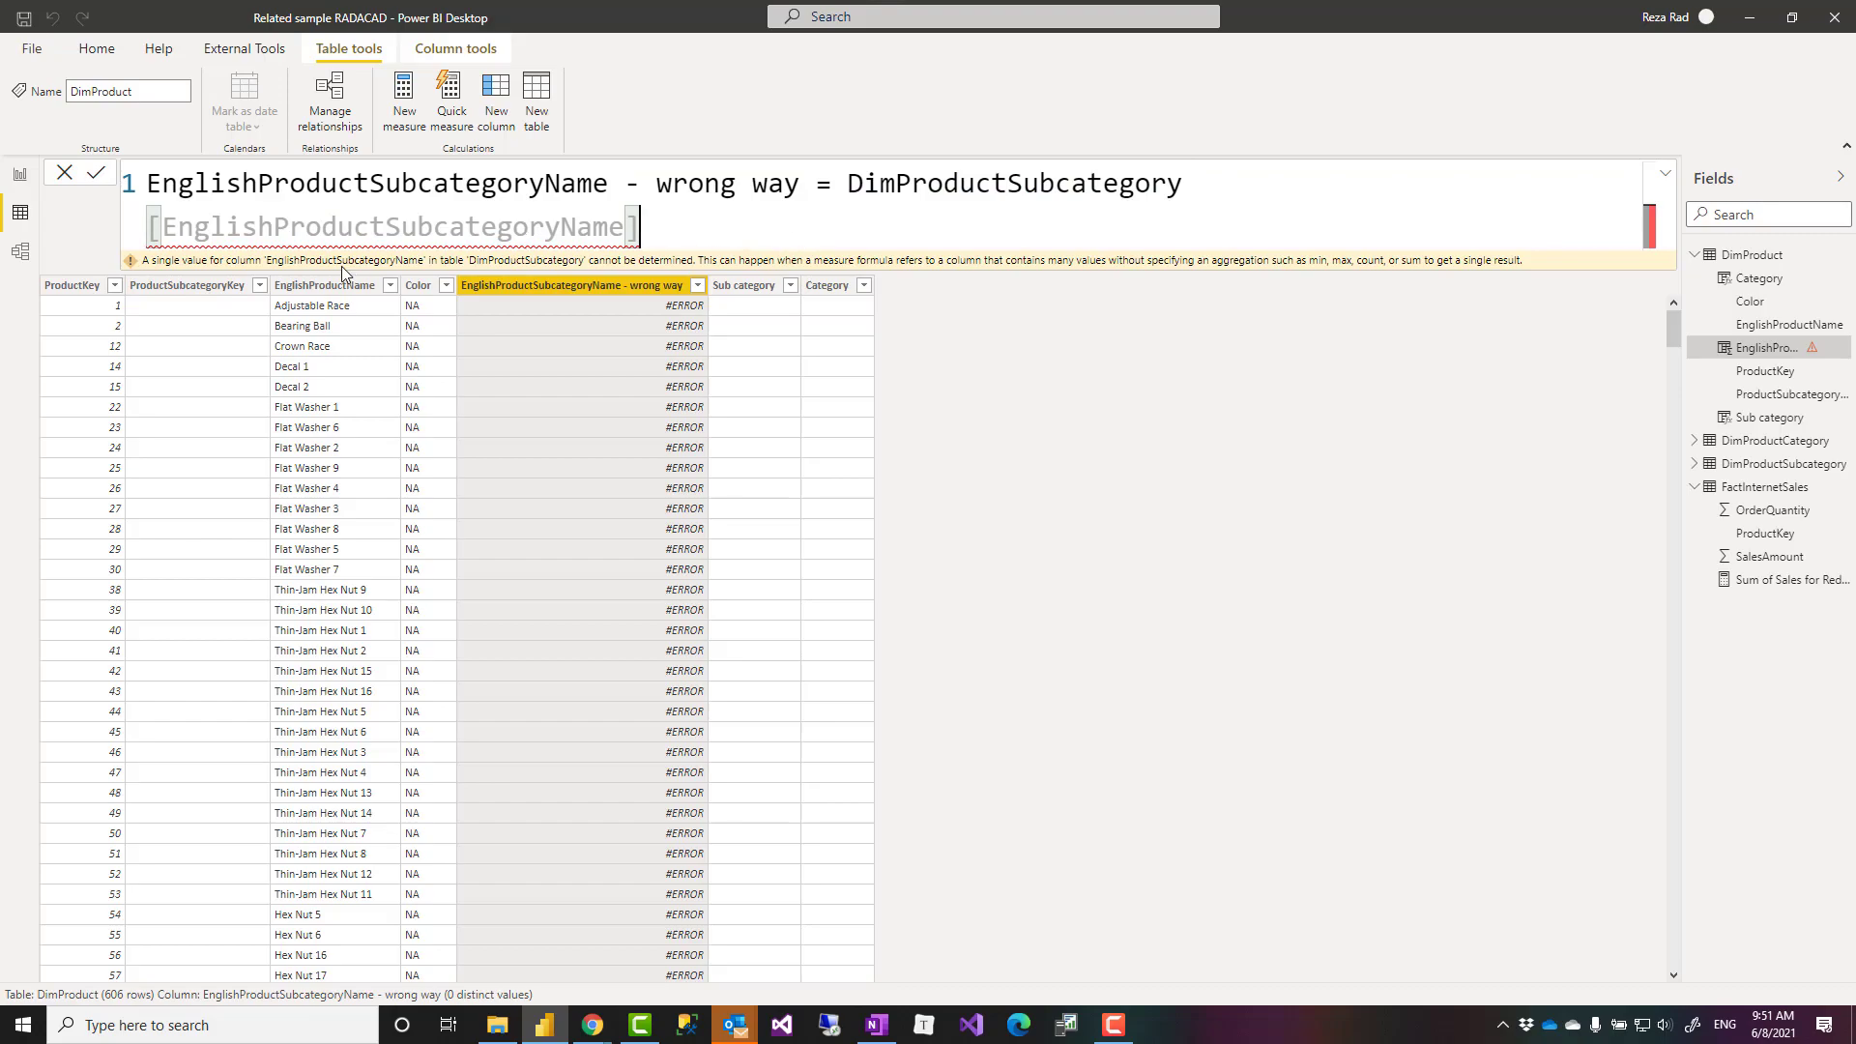
- Highlight the single-value error message and the column name in the formula
mouse_move(140, 261)
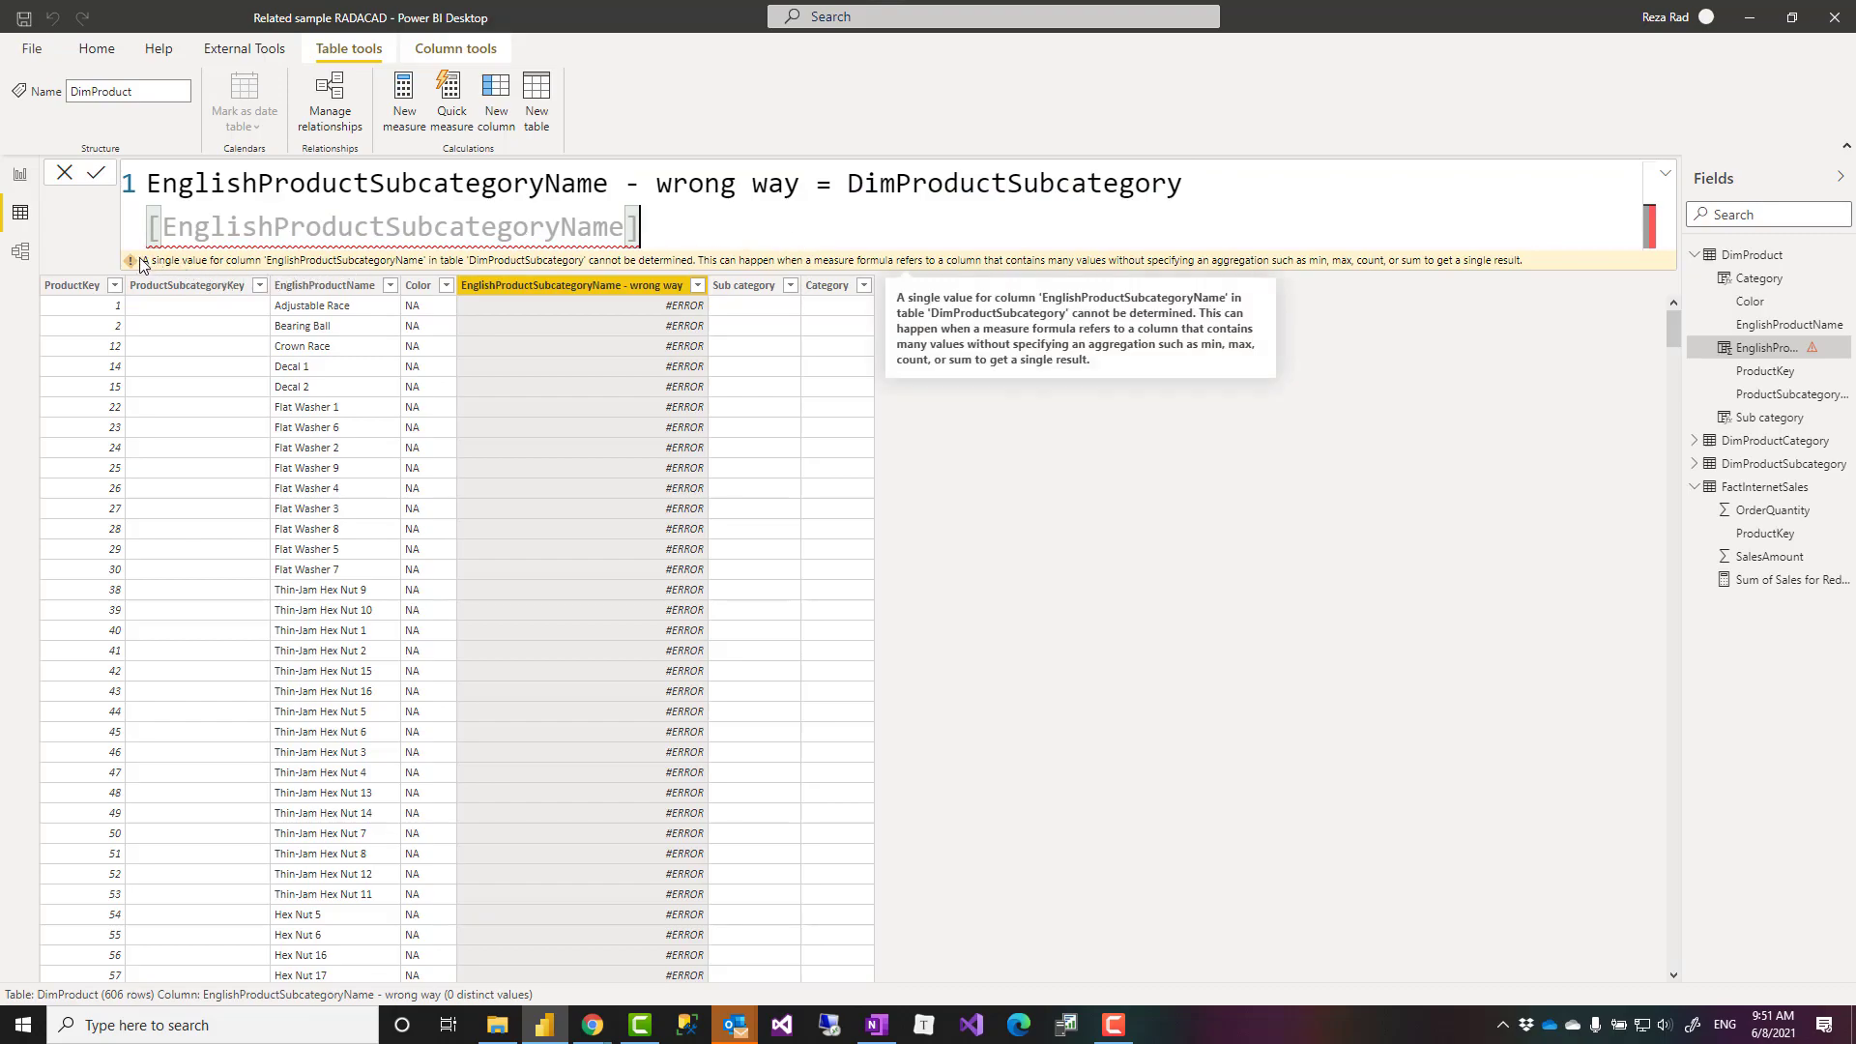
left_click_drag(140, 261, 1527, 271)
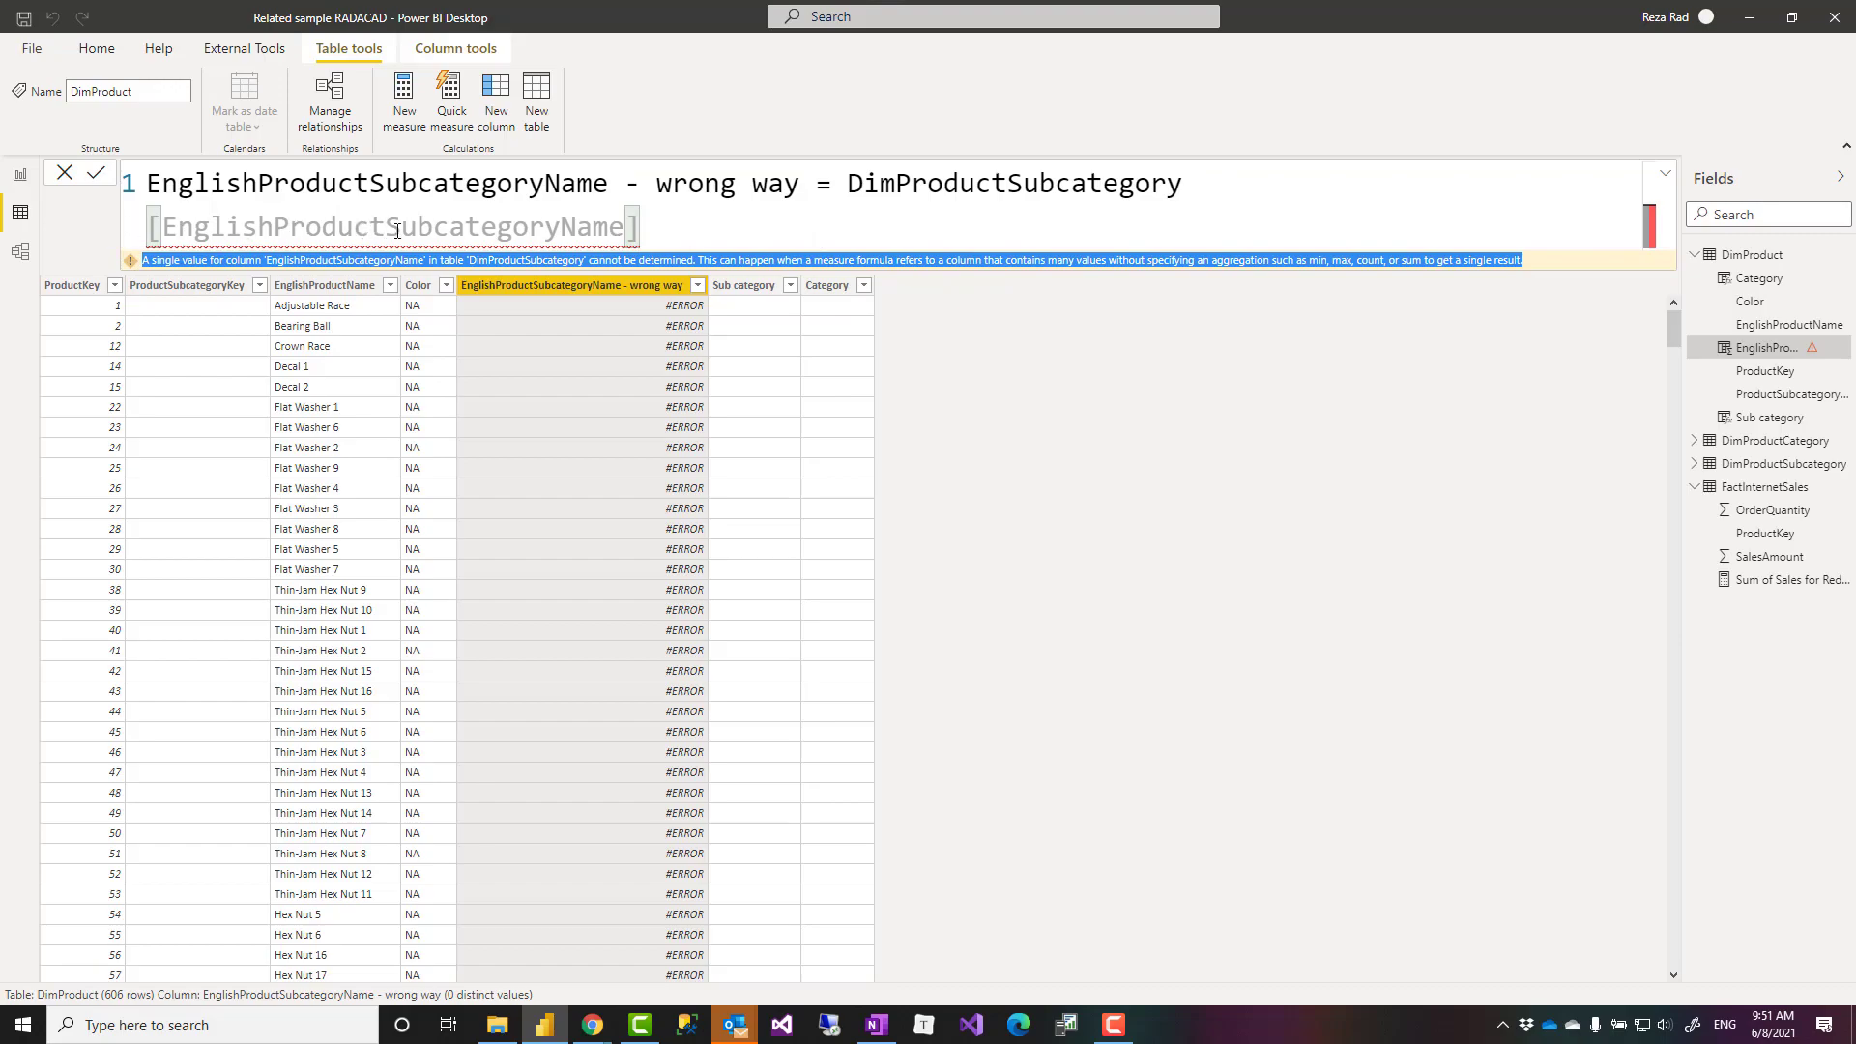
left_click_drag(624, 230, 170, 239)
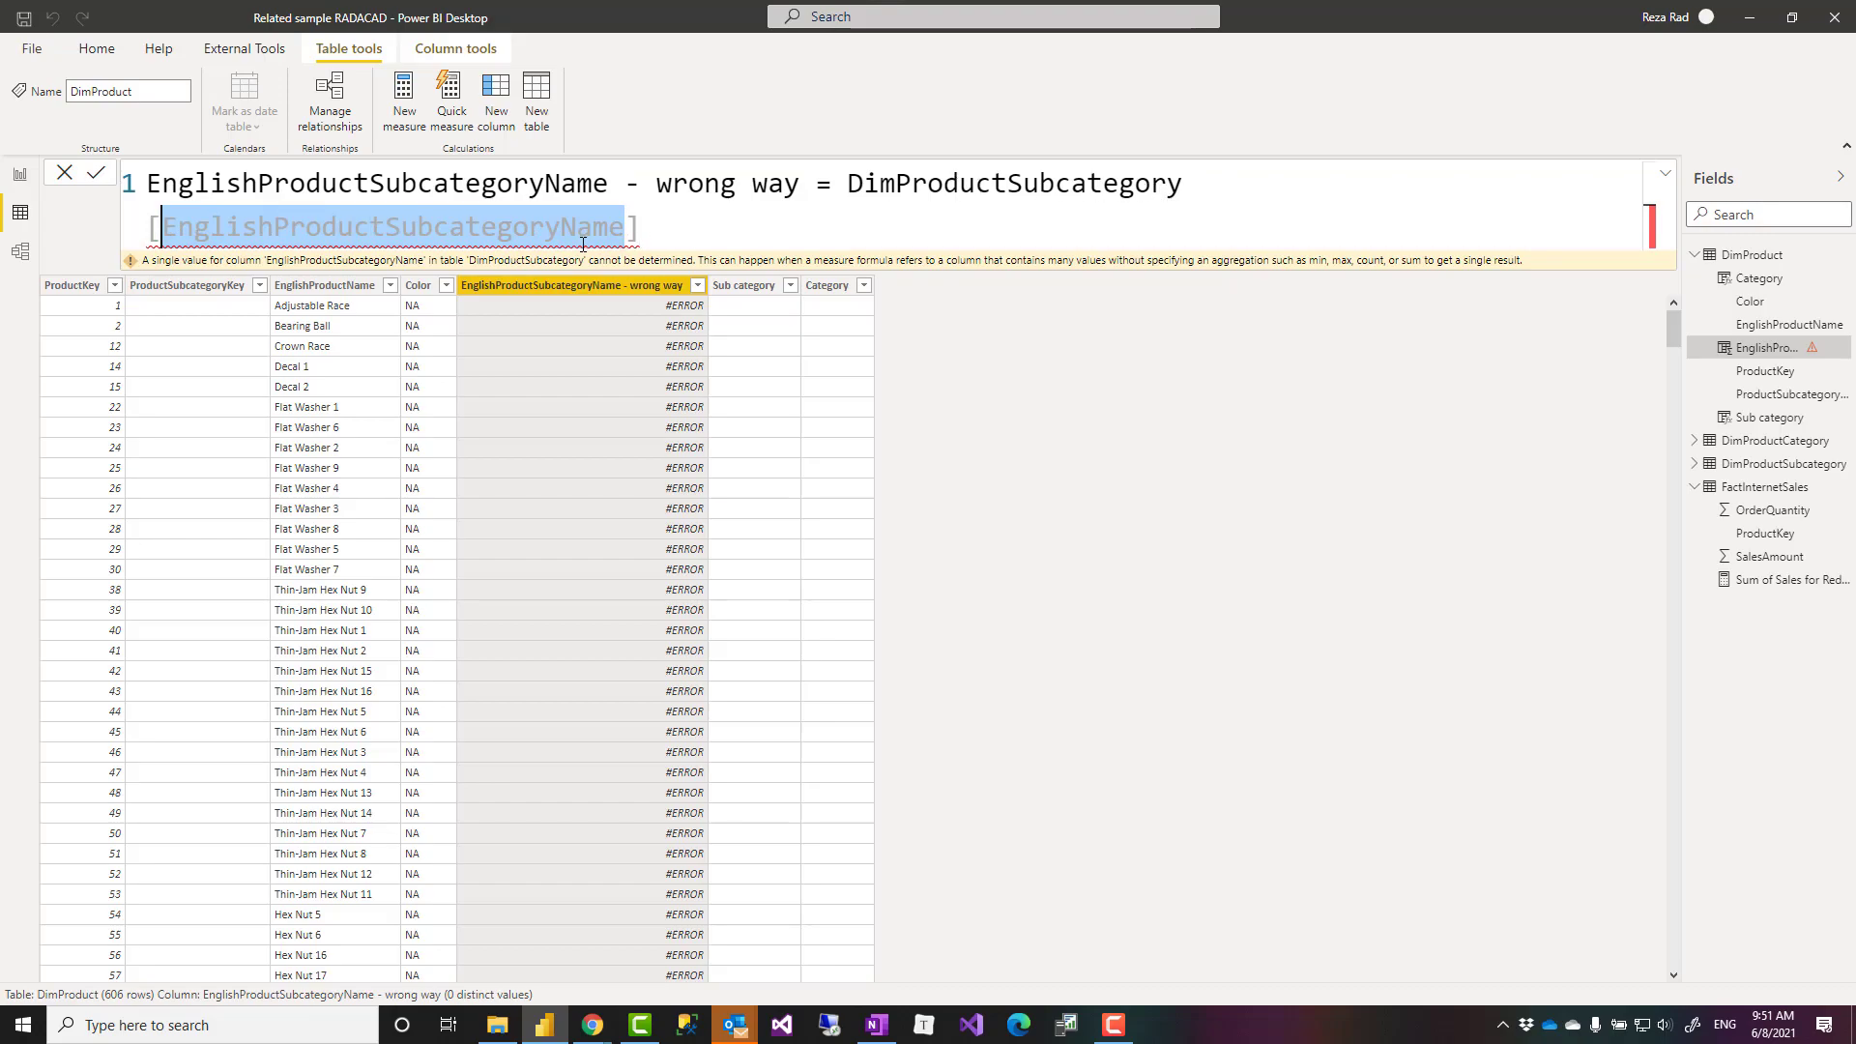
left_click(1053, 371)
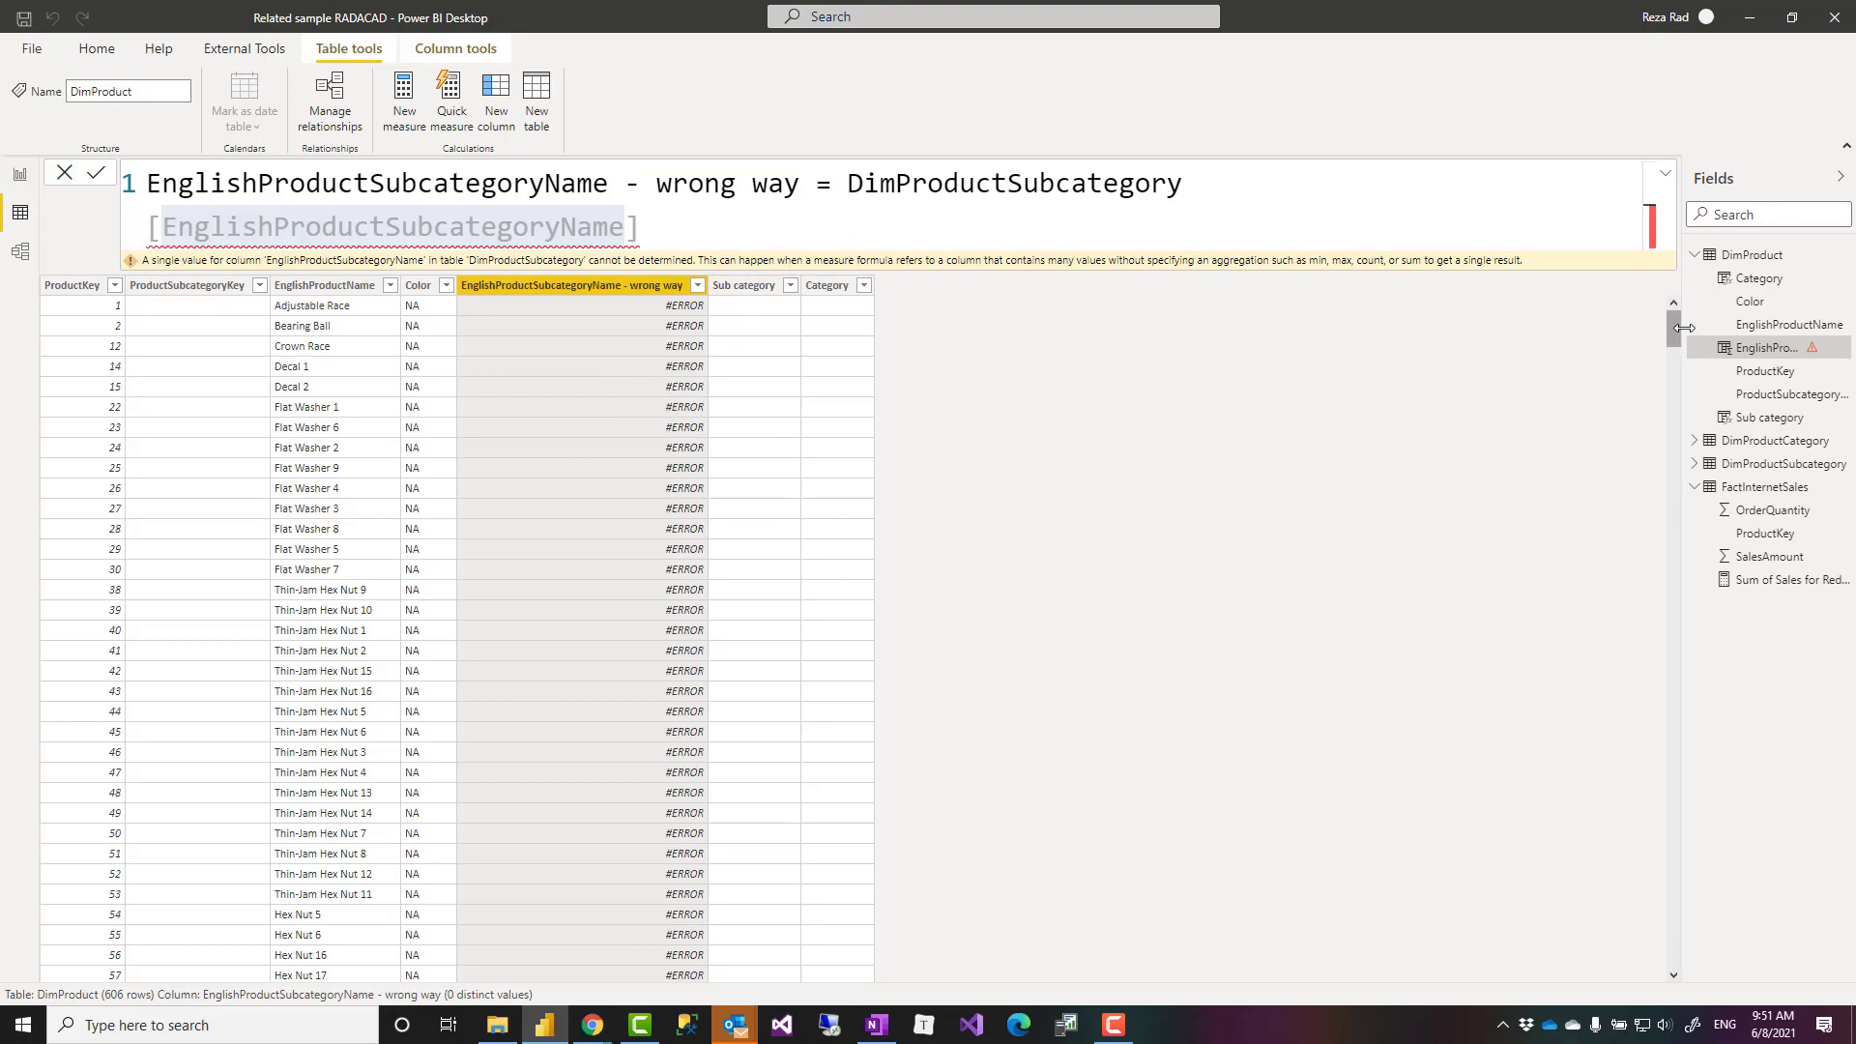
- Discard an accidental new table and start a DimProduct calculated column with RELATED
left_click(537, 104)
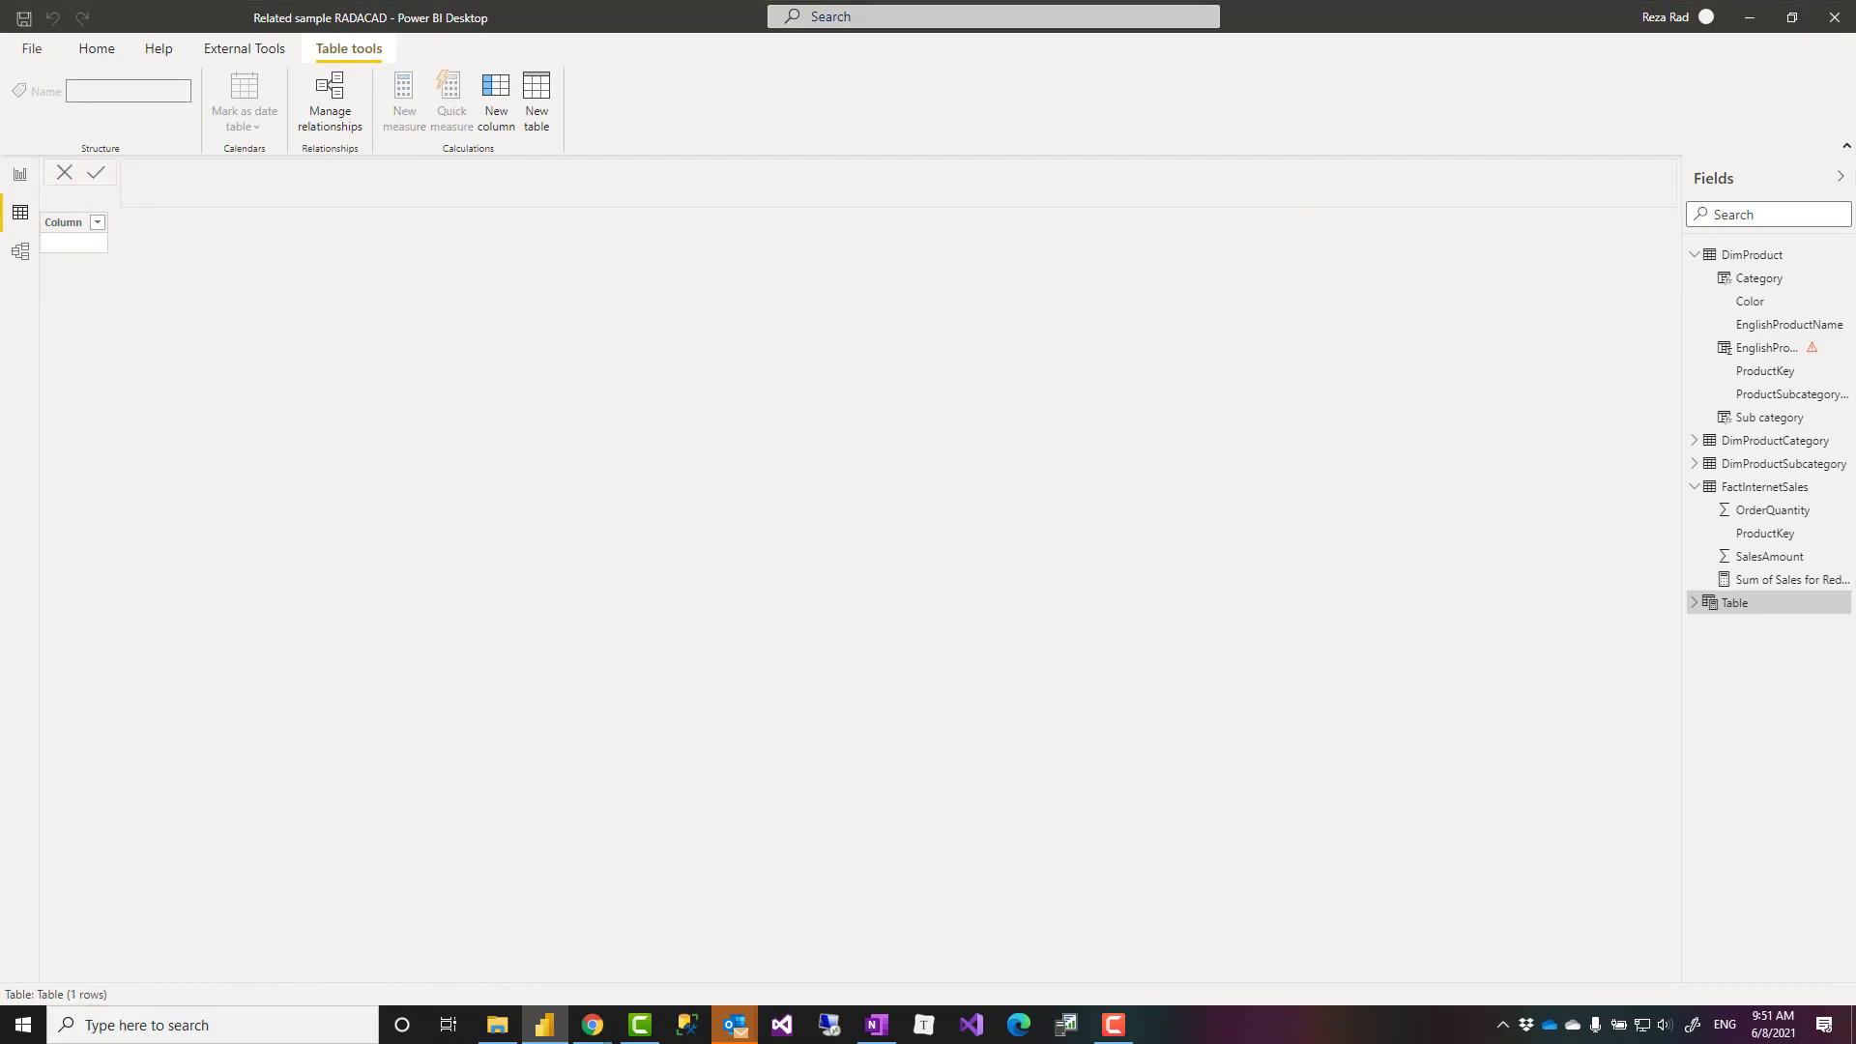
left_click(1769, 261)
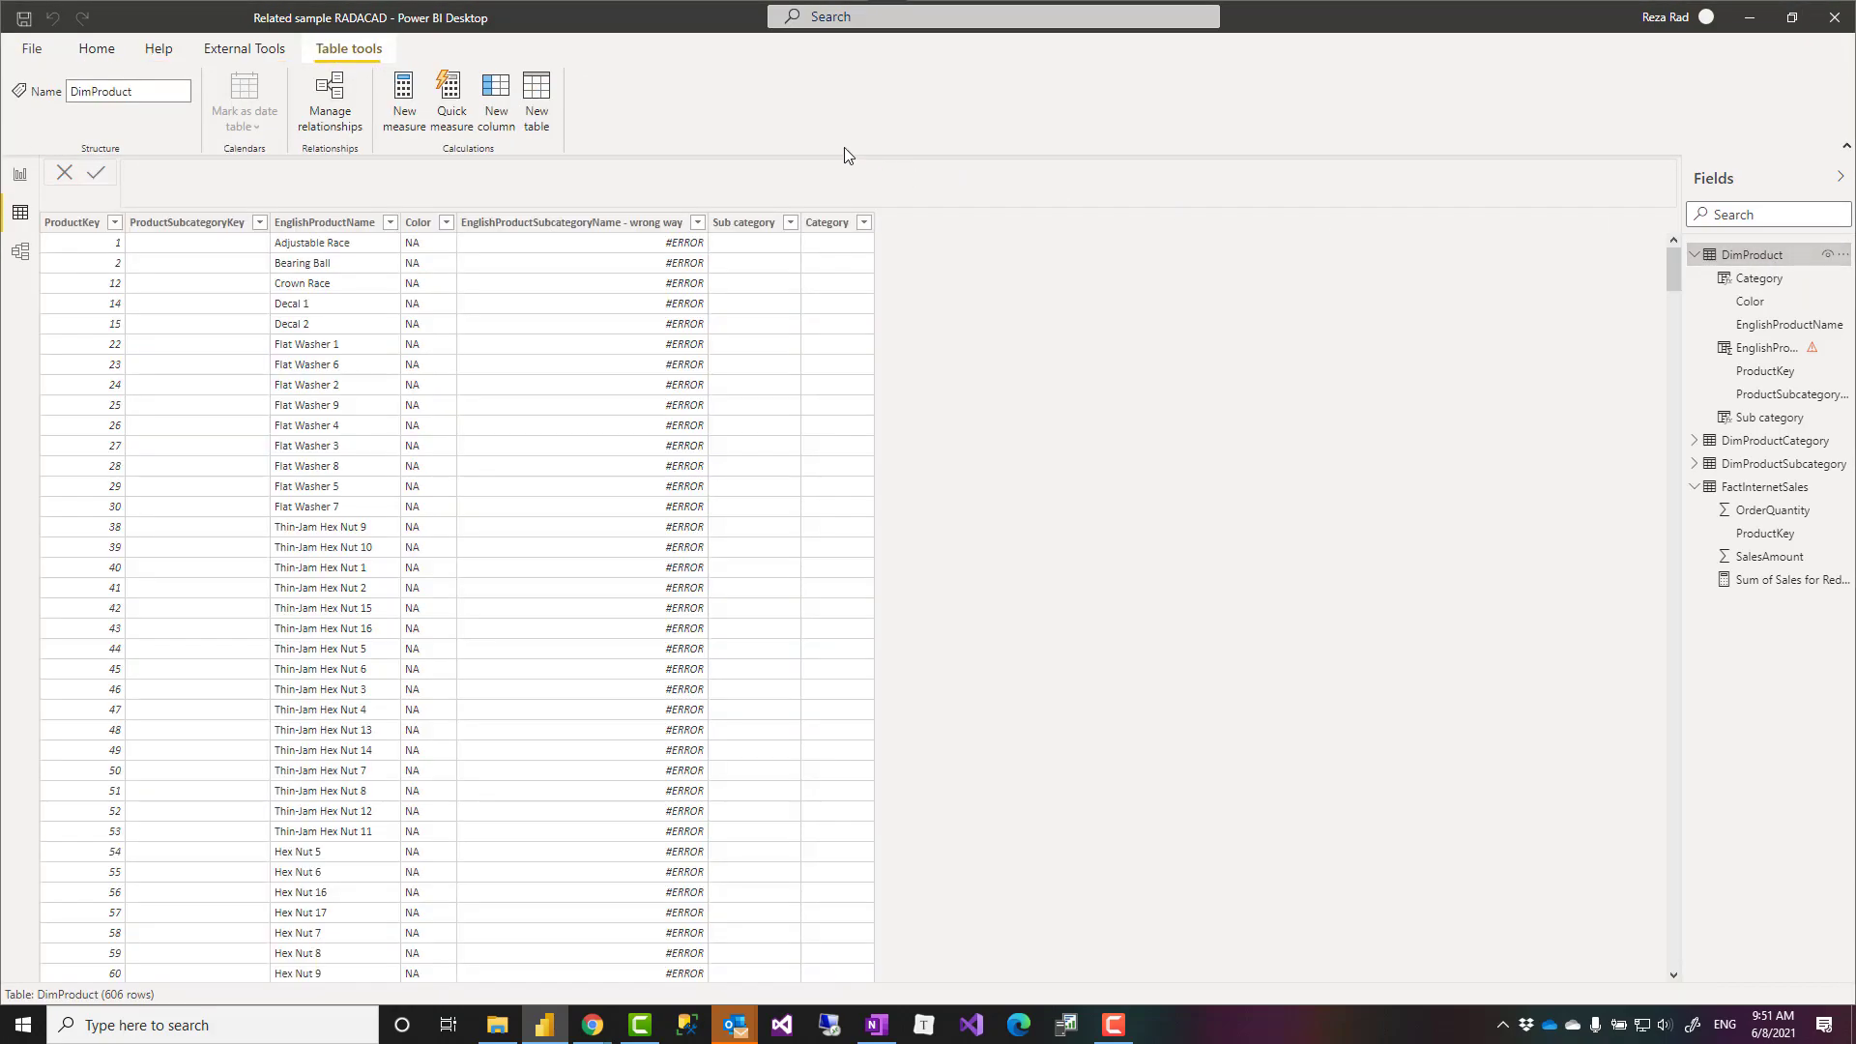
left_click(503, 104)
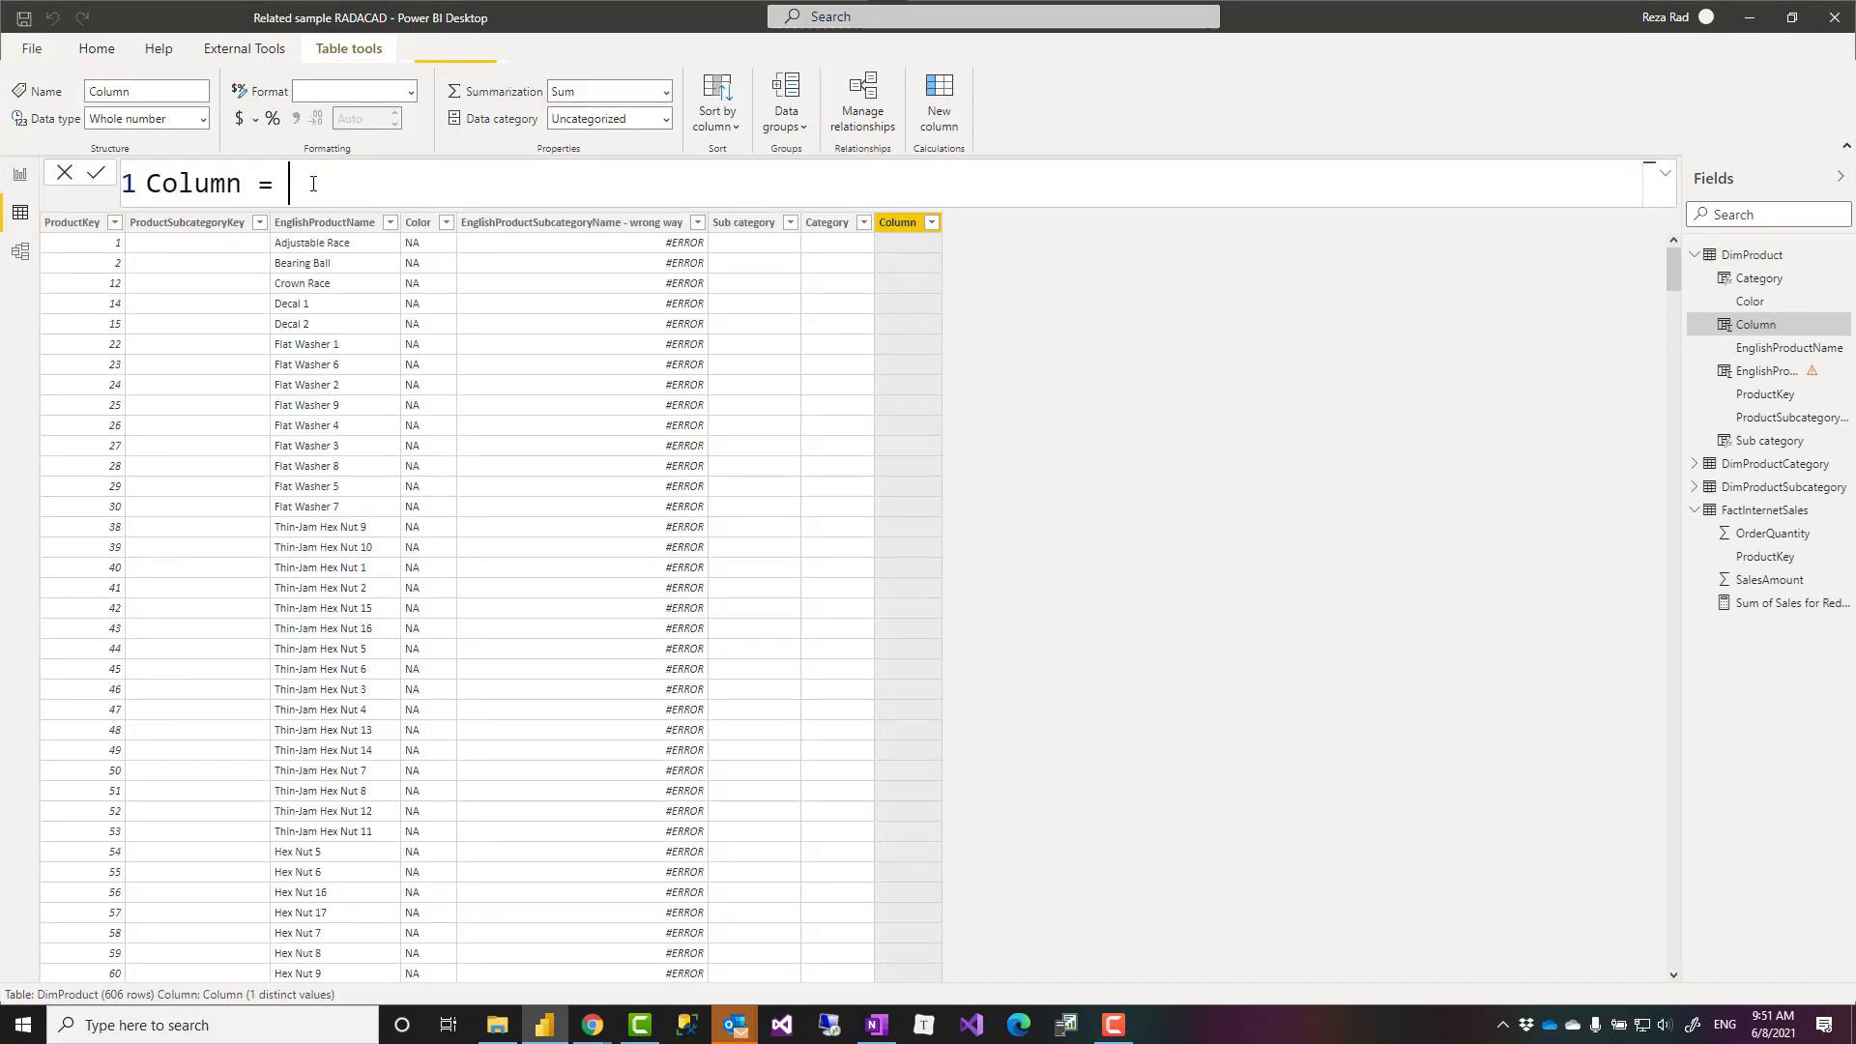
type("rel")
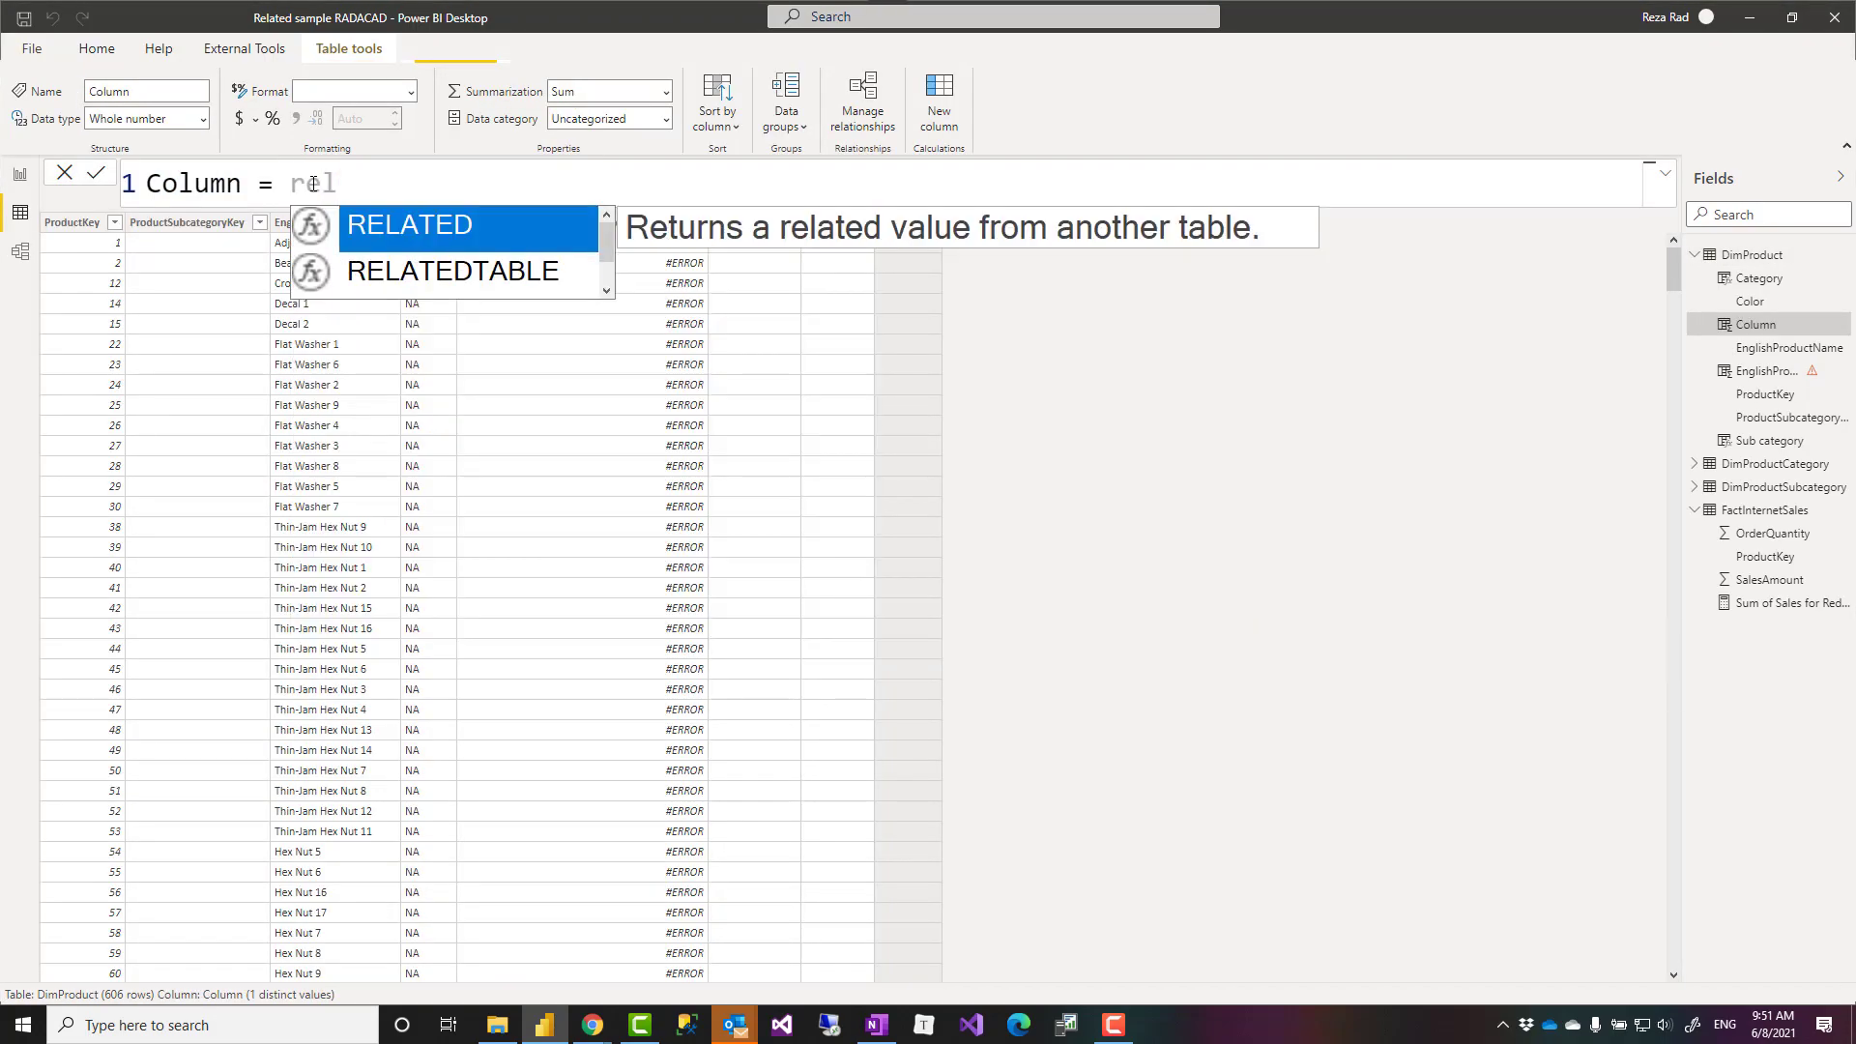
key("Tab")
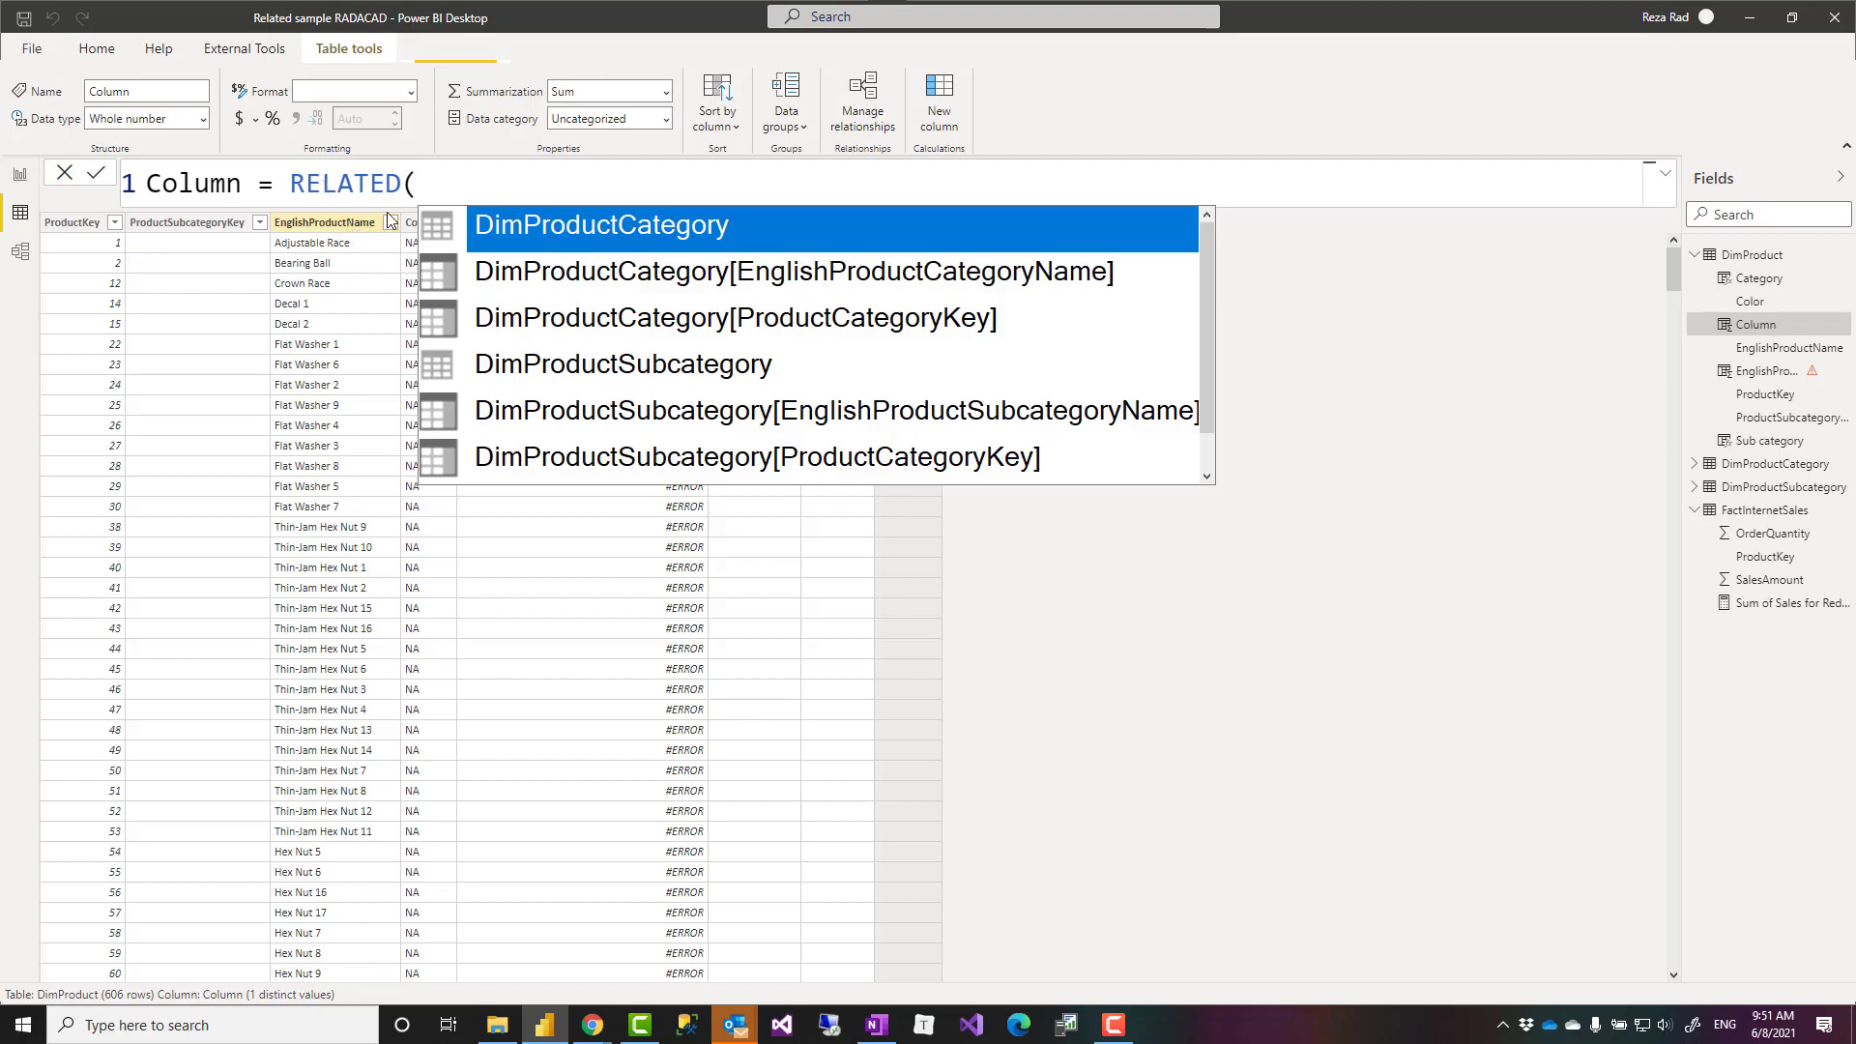
- Cancel the unfinished 'Column = RELATED' formula
key("BackSpace")
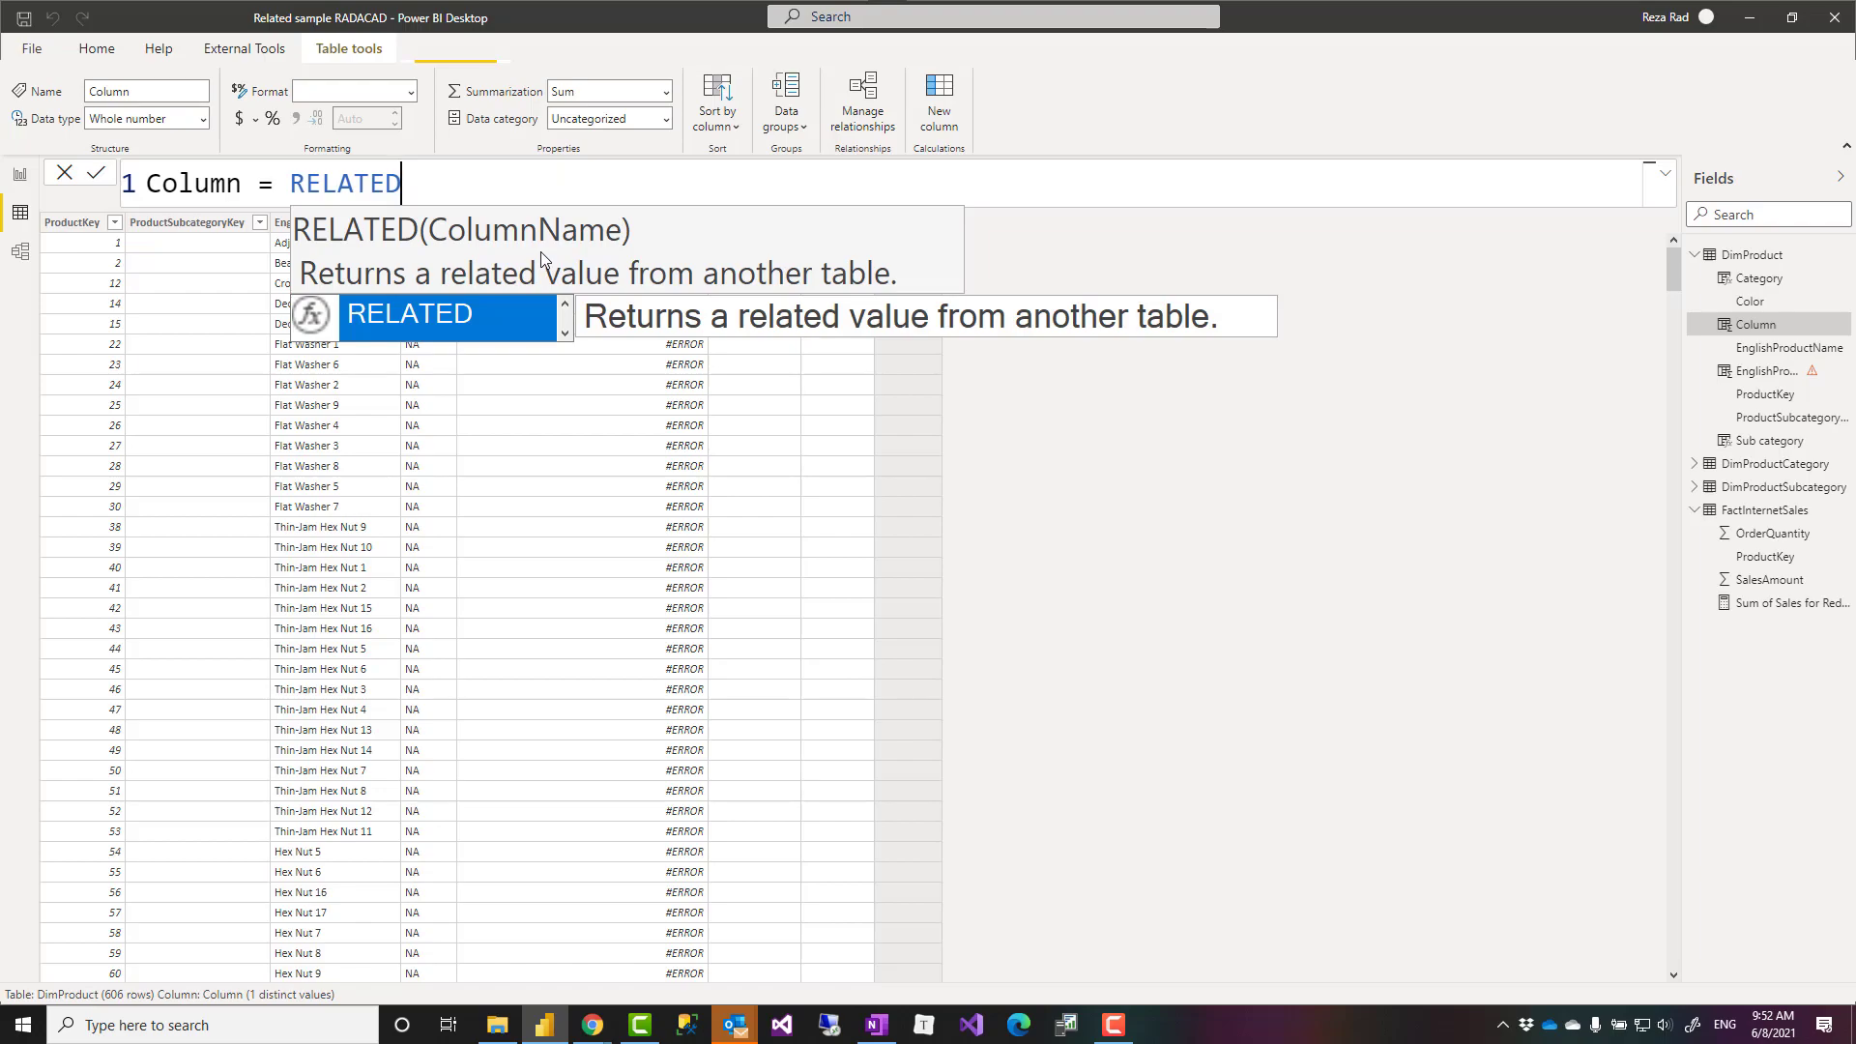
key("Escape")
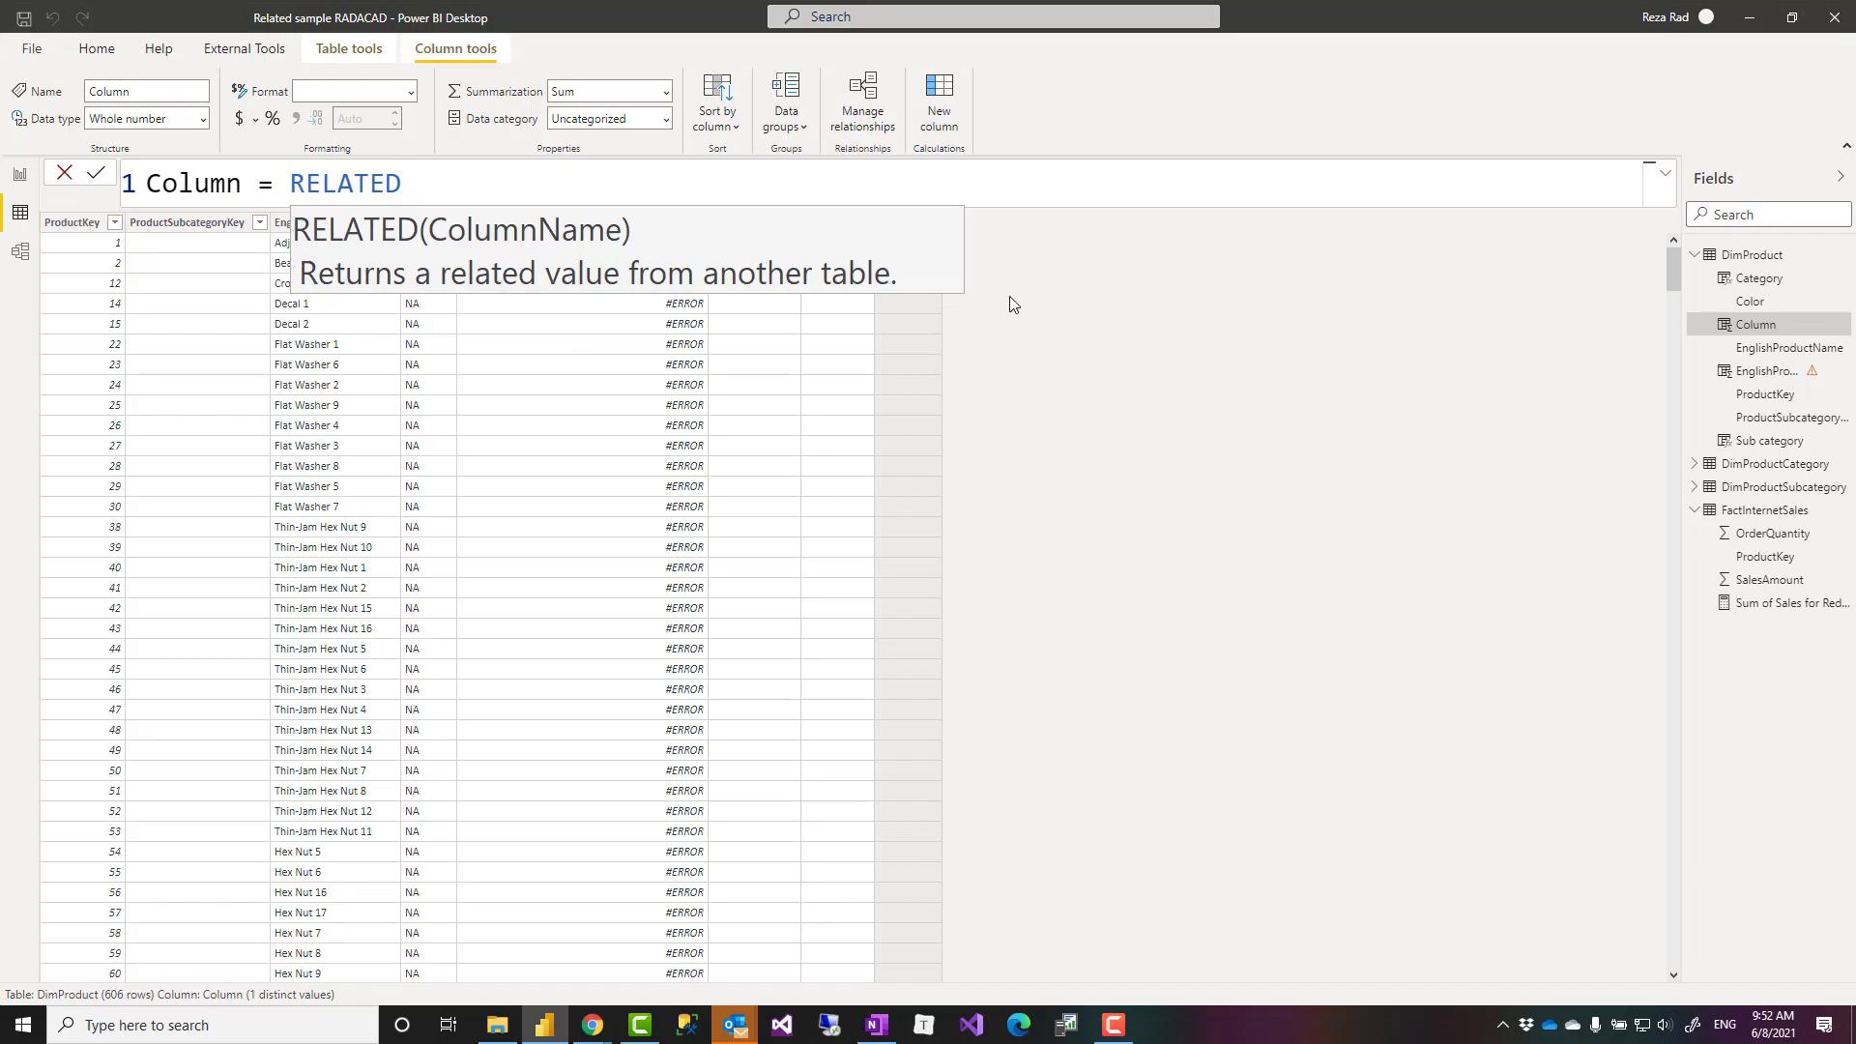
key("Escape")
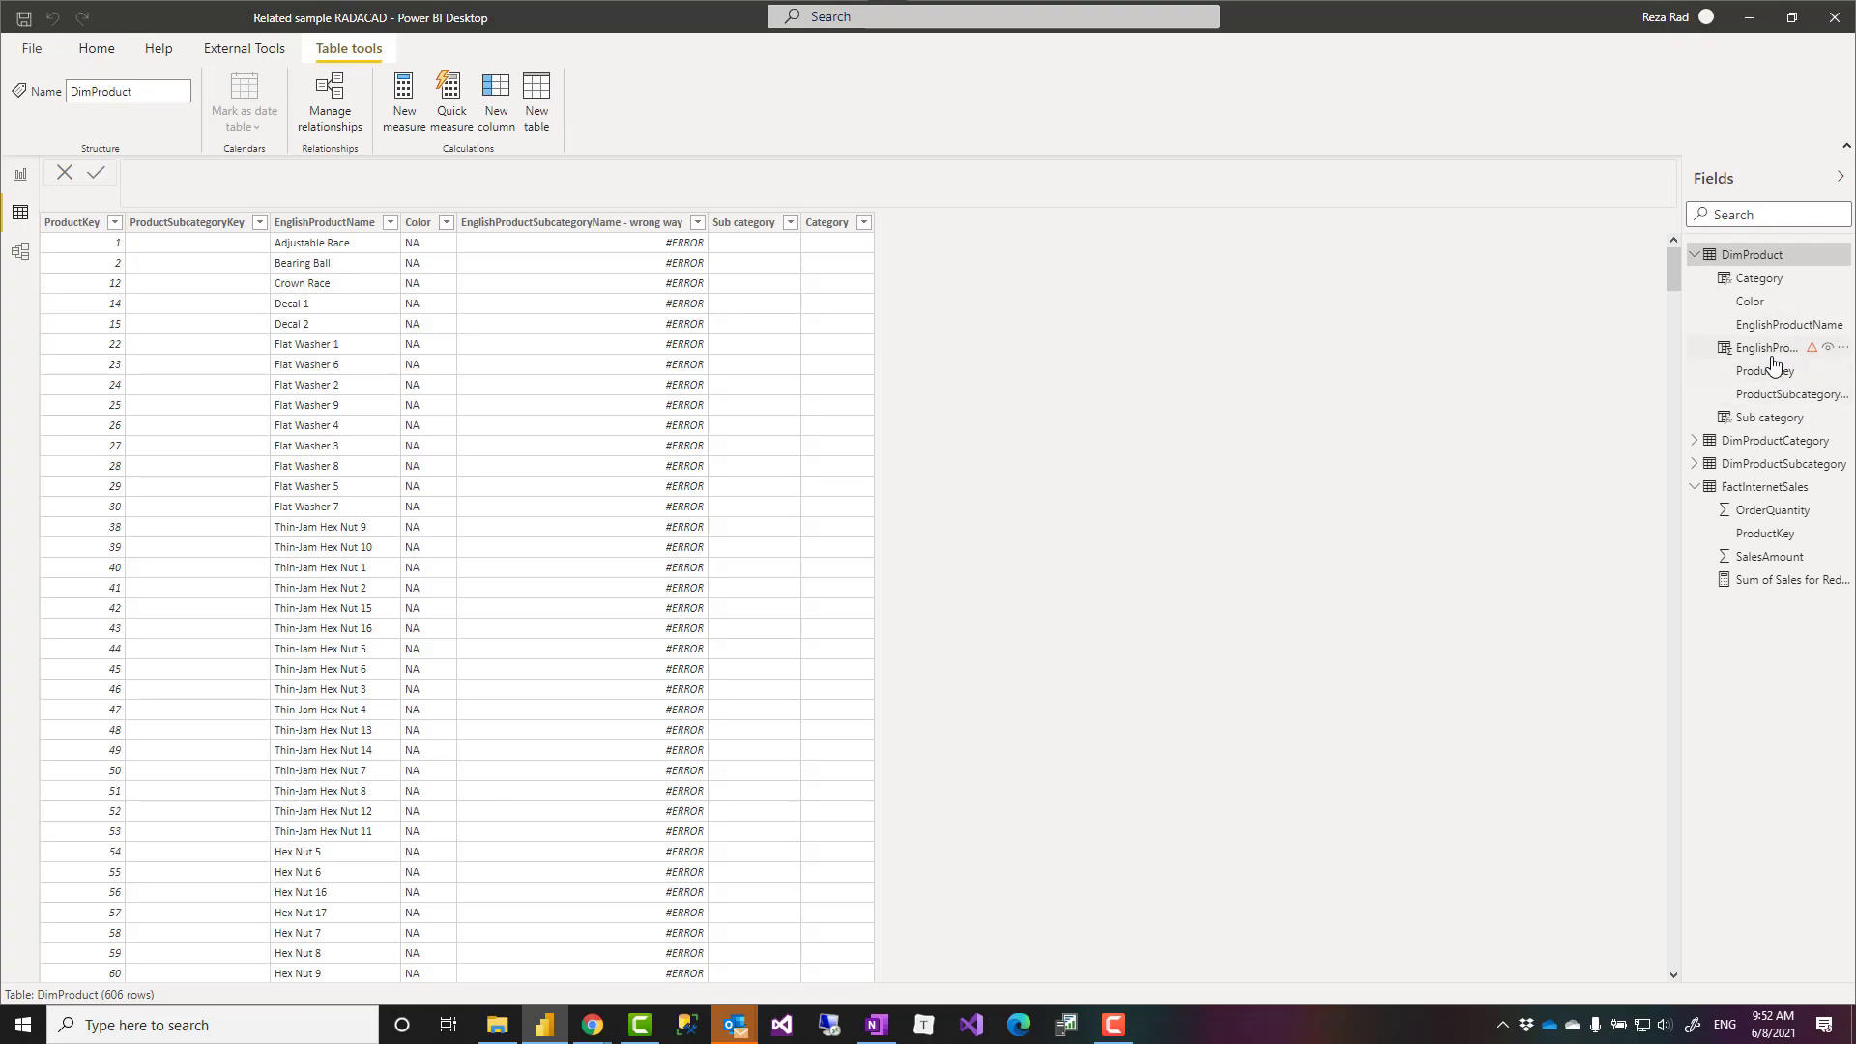
- Open Sub category's formula and highlight RELATED(DimProductSubcategory[EnglishProductSubcategoryName]) and its table-column reference
left_click(1769, 418)
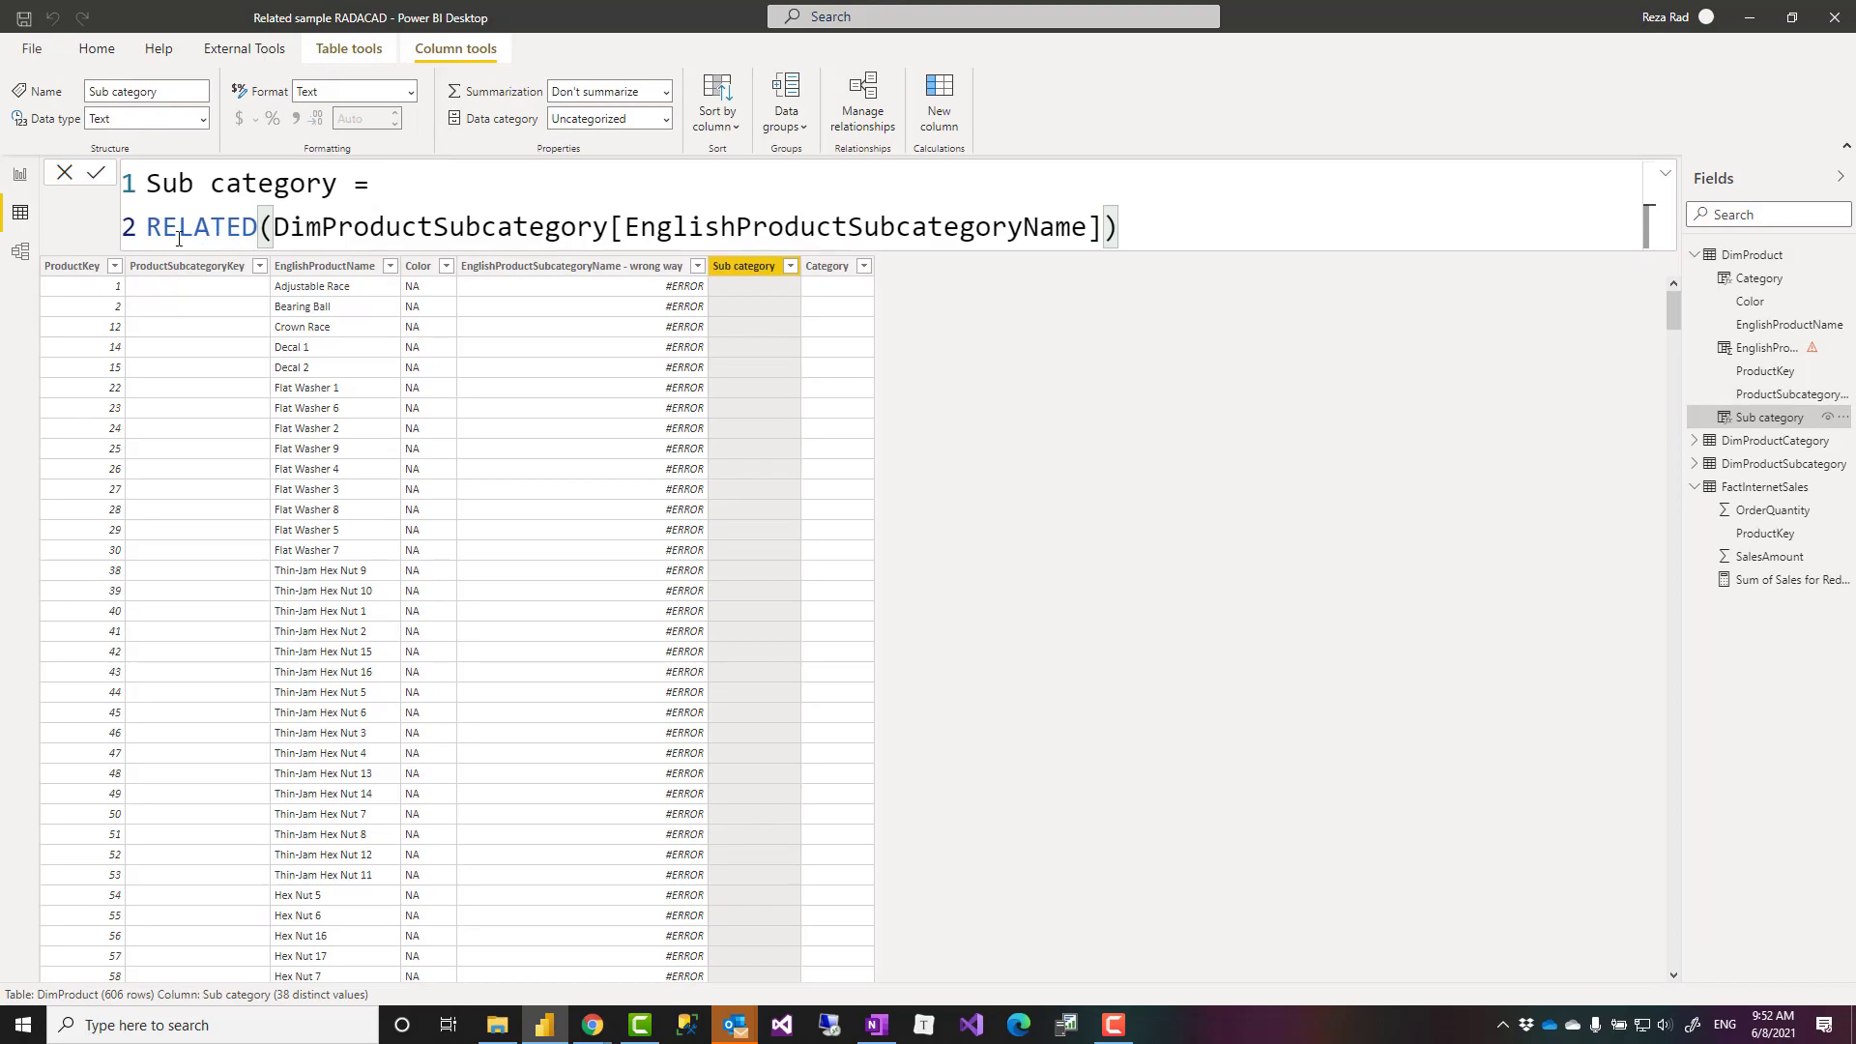
left_click_drag(151, 228, 1187, 235)
left_click(1188, 235)
left_click_drag(274, 230, 1107, 229)
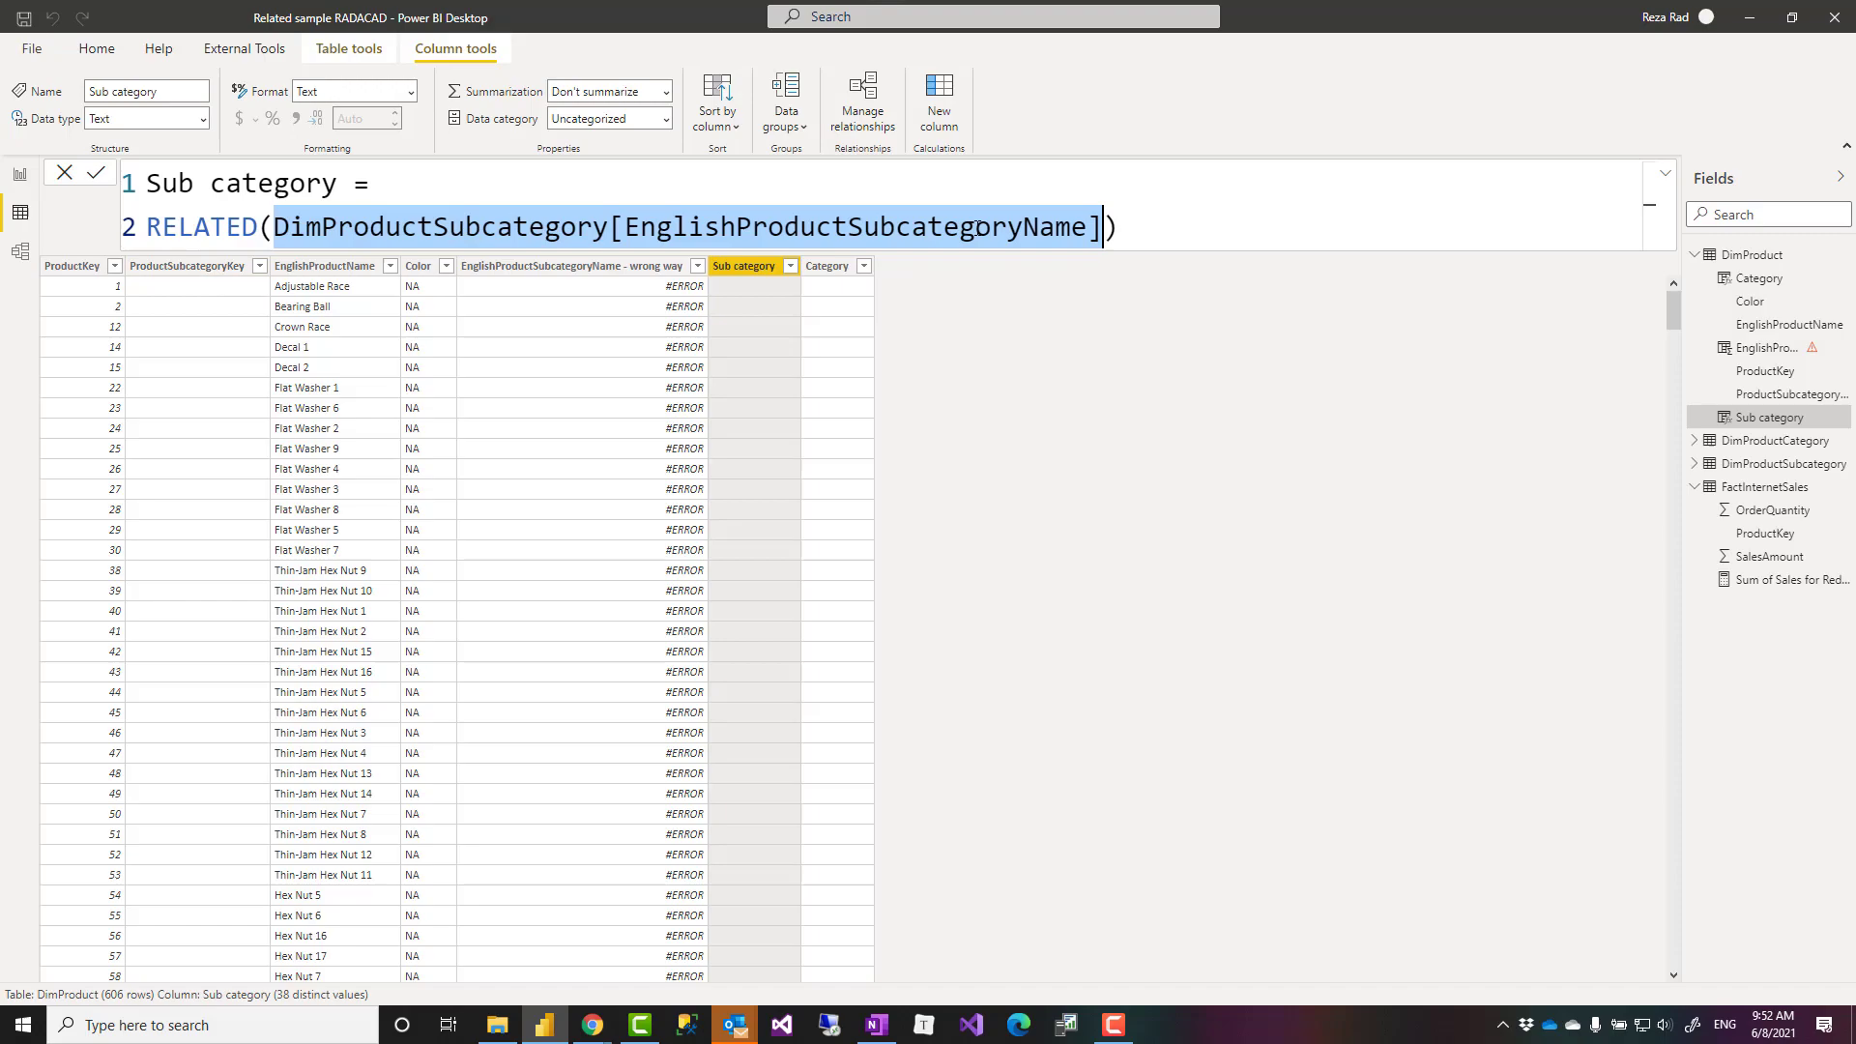
left_click(1173, 226)
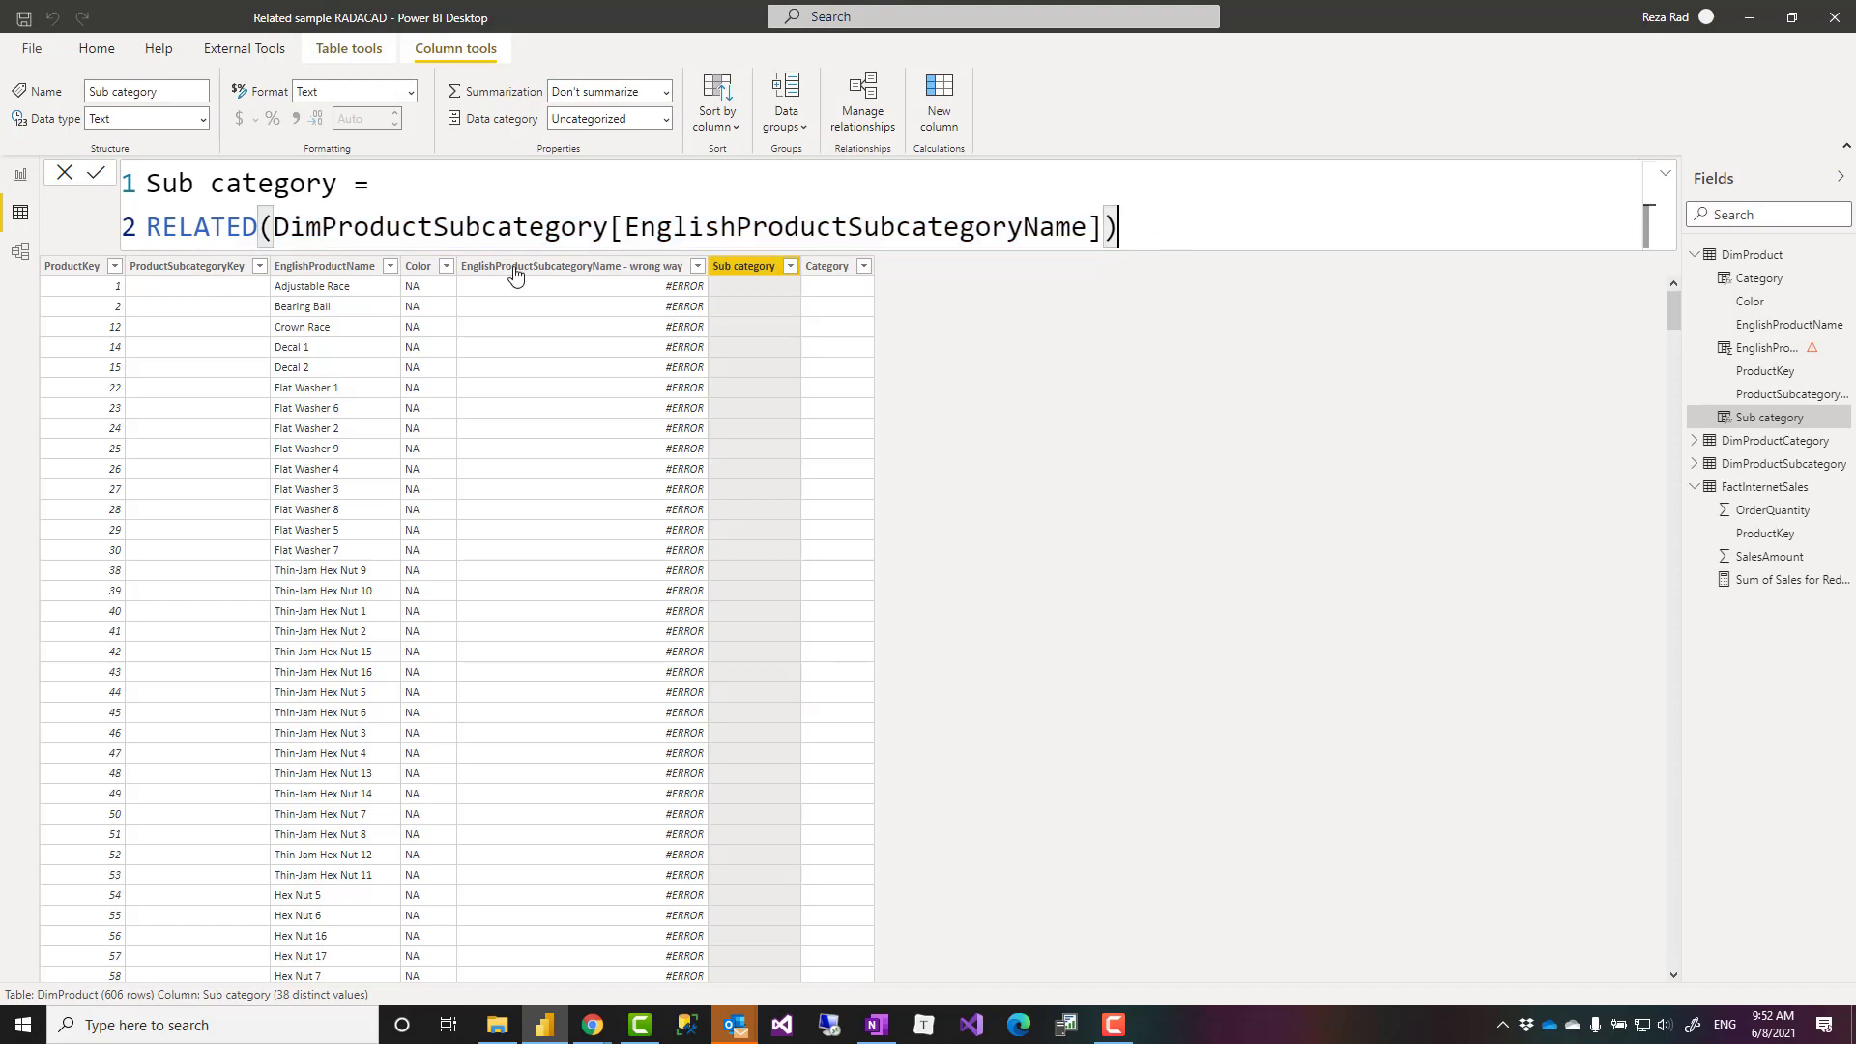
left_click(21, 256)
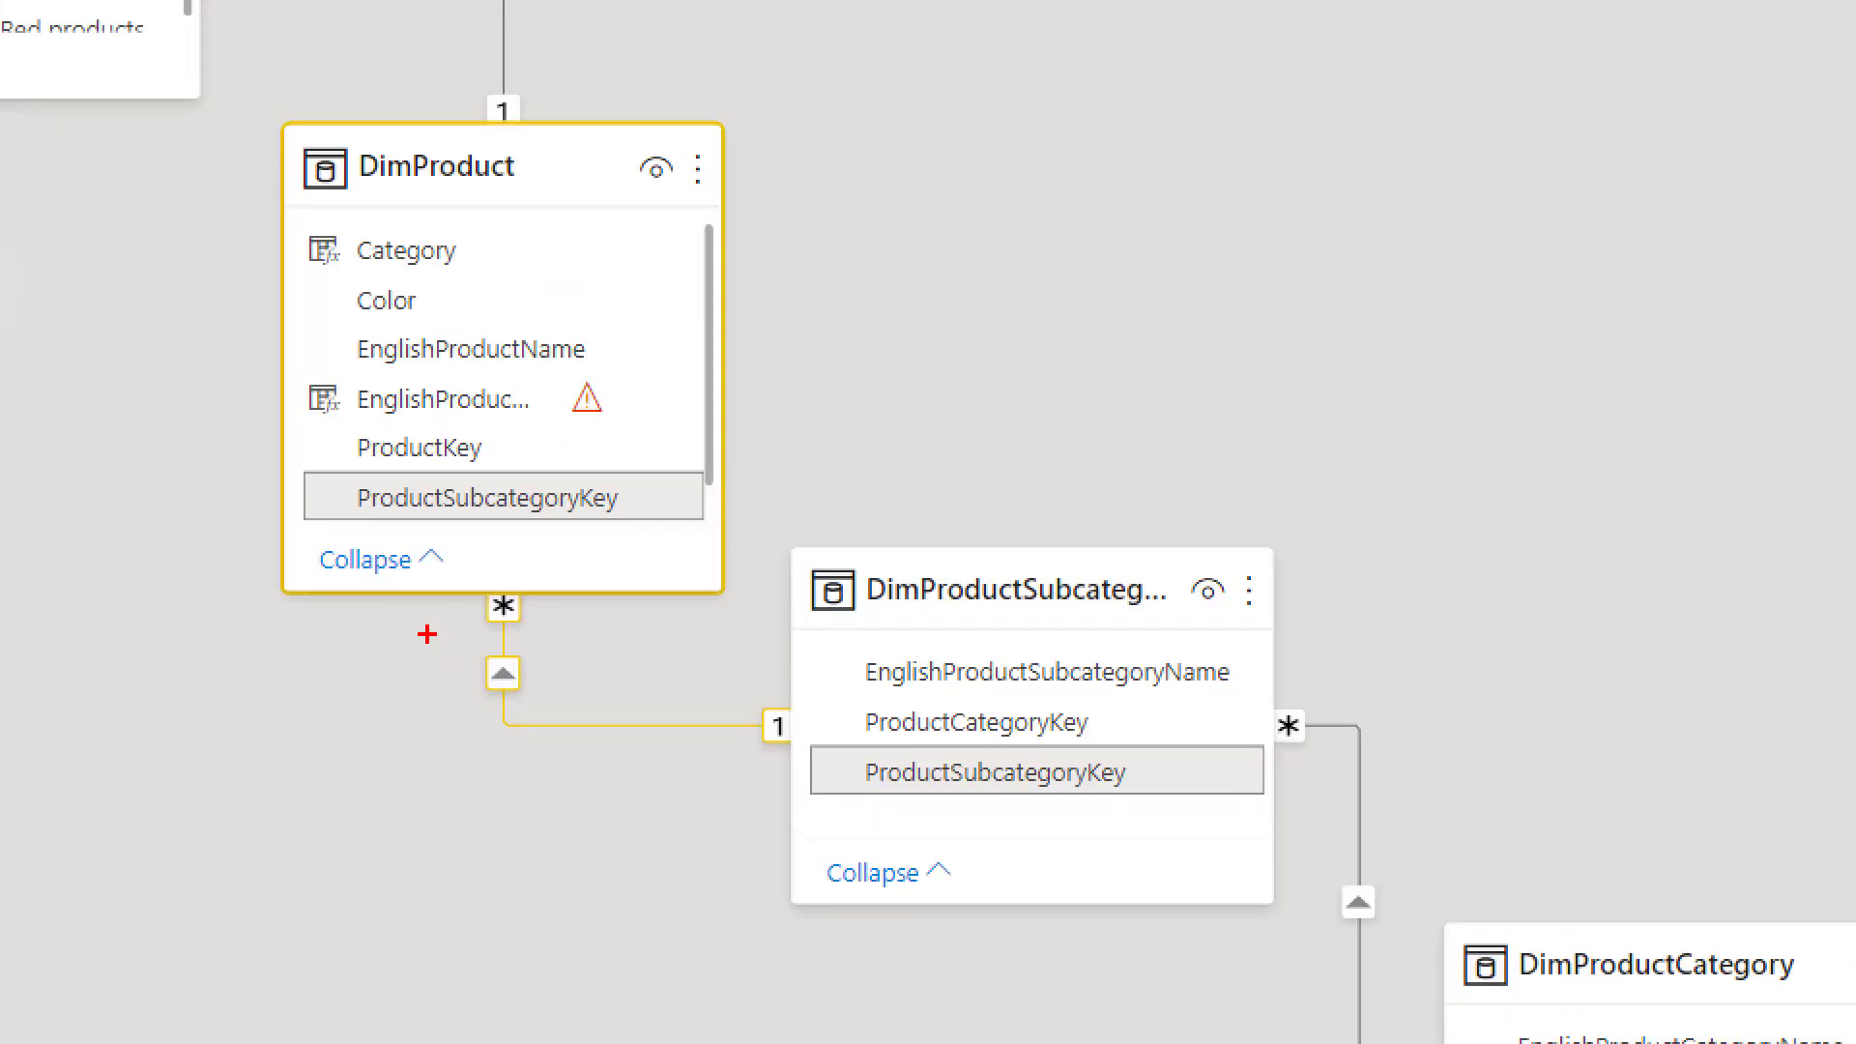
left_click_drag(349, 514, 627, 526)
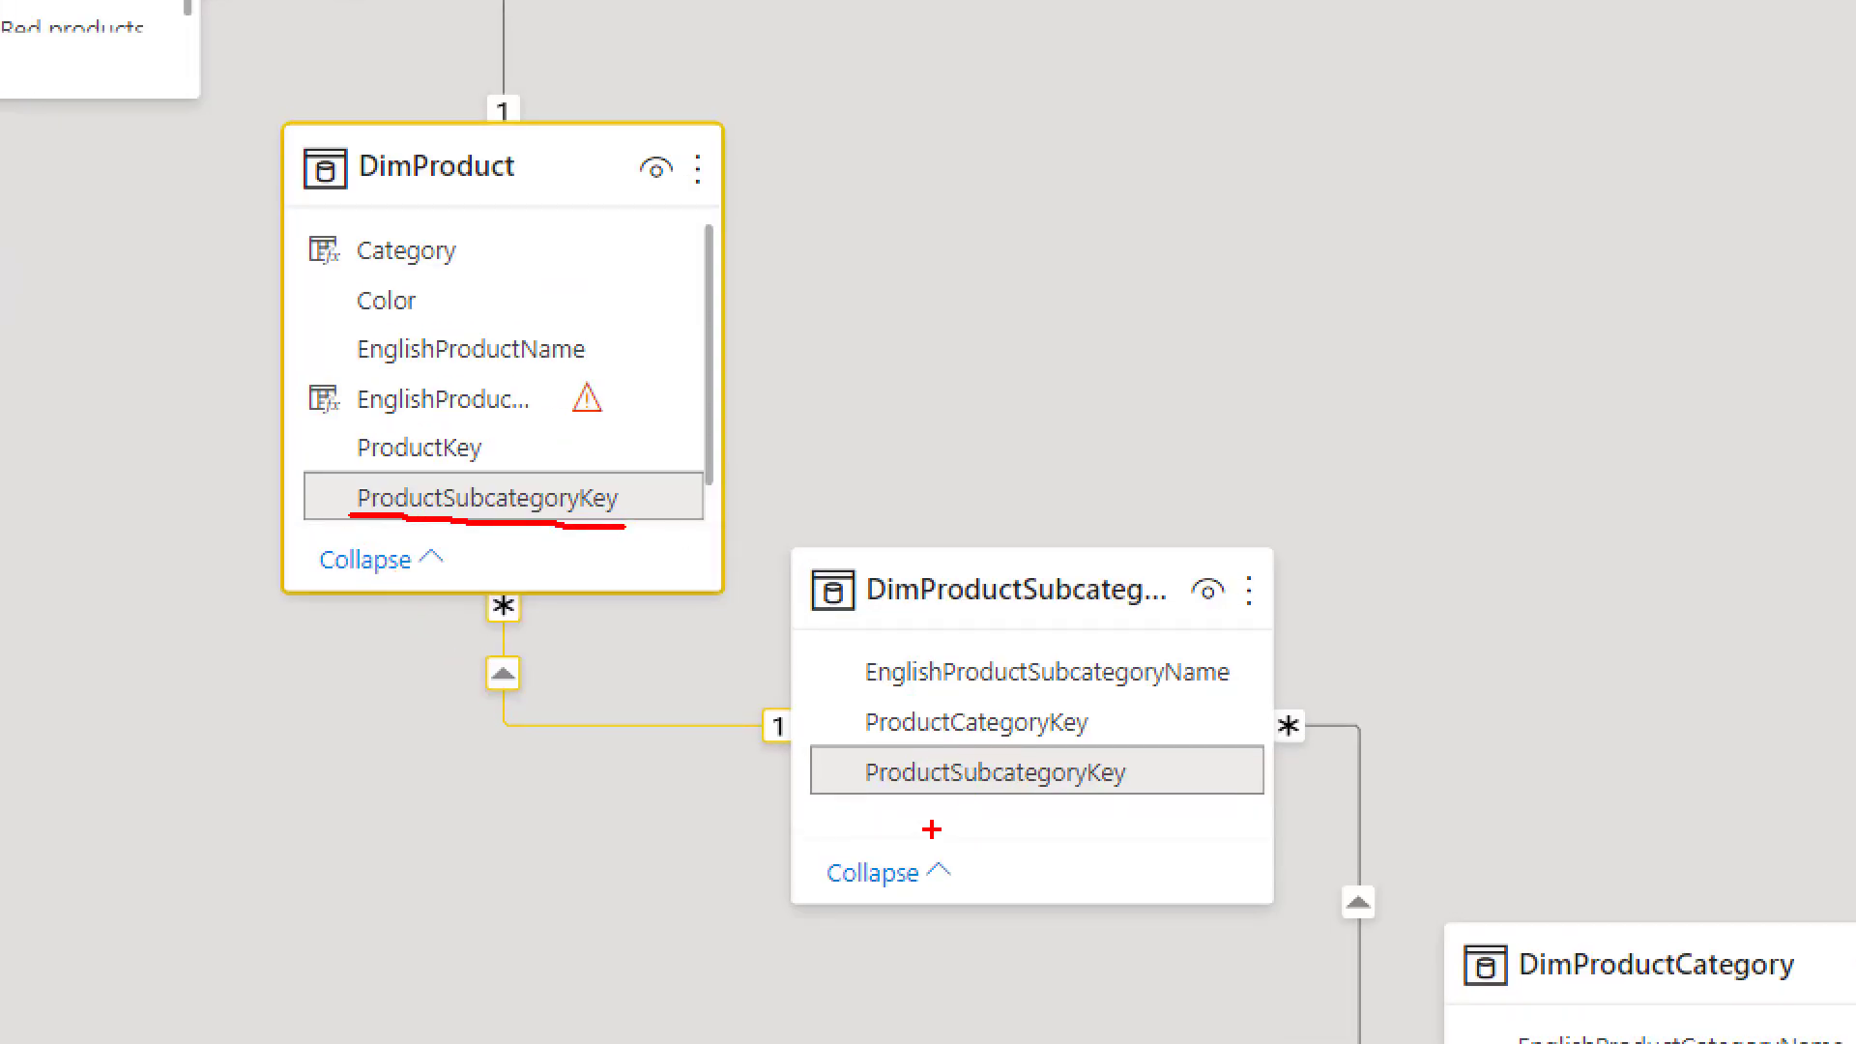
left_click_drag(843, 804, 1192, 817)
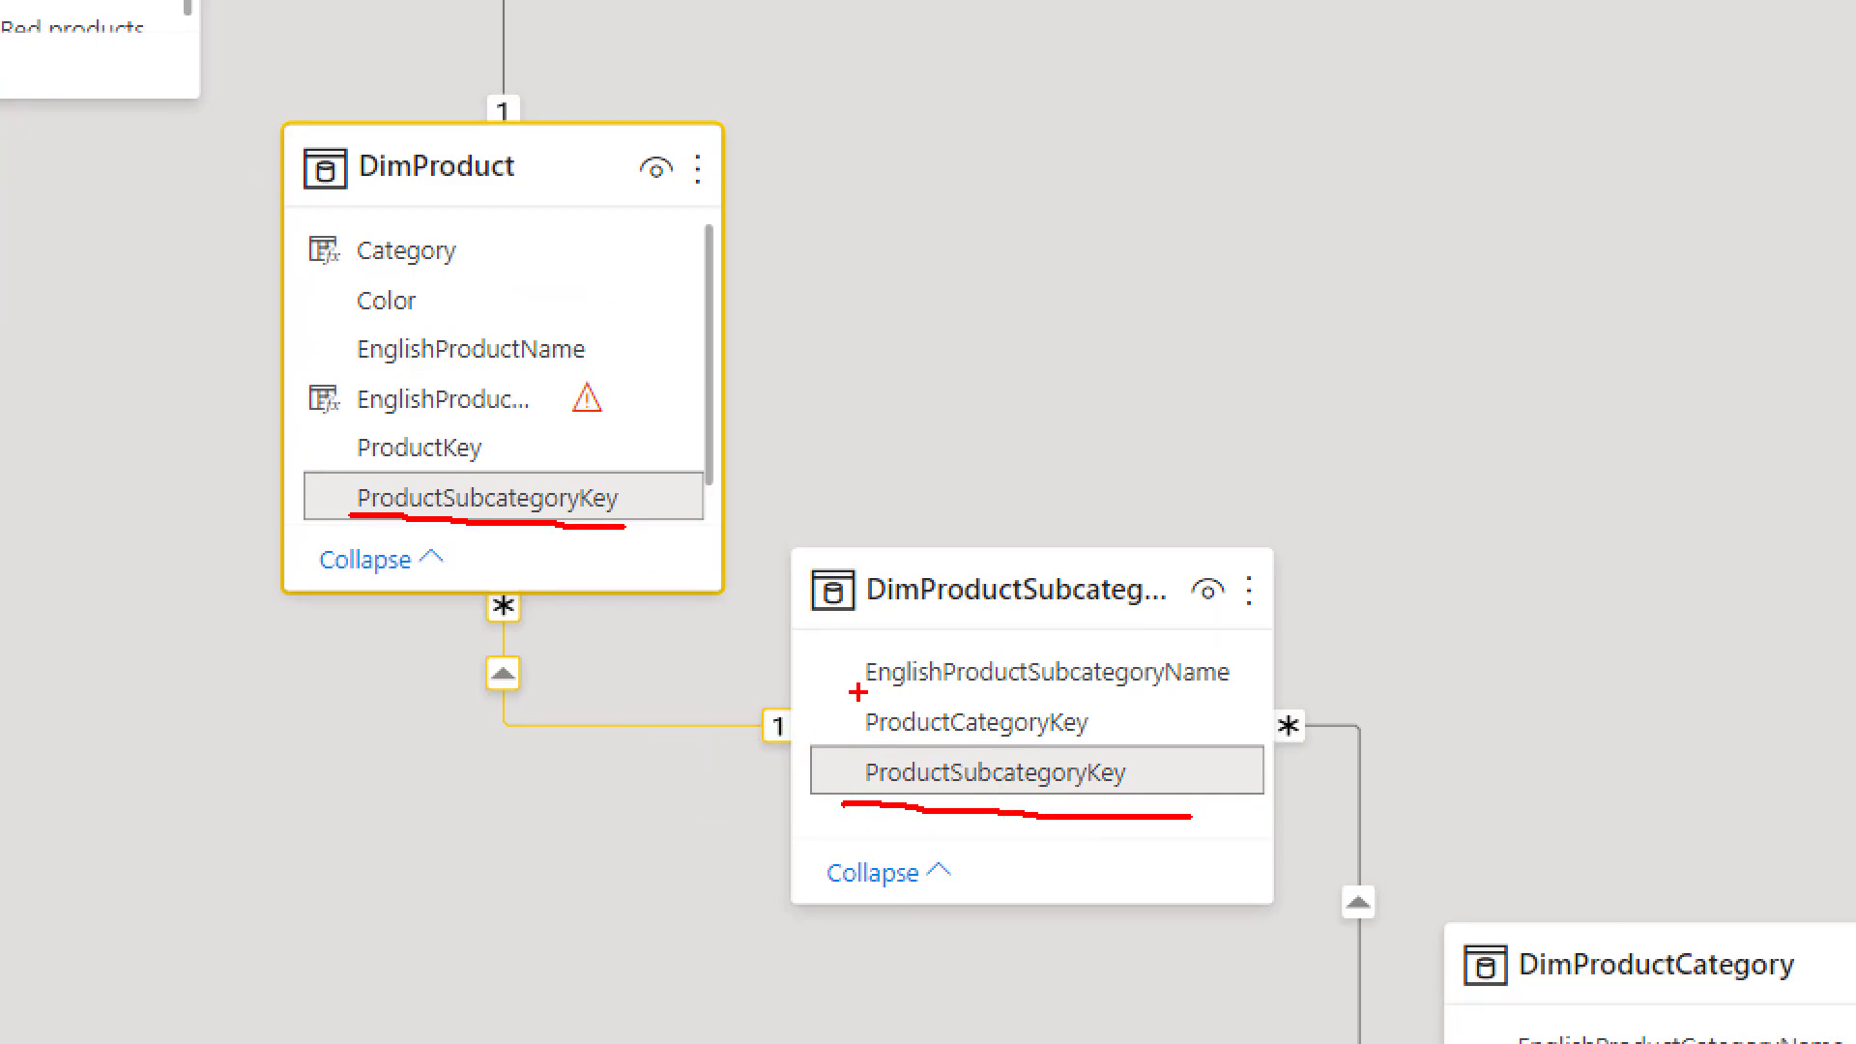
mouse_move(838, 646)
left_mouse_down()
mouse_move(1046, 728)
mouse_move(1257, 702)
mouse_move(1412, 598)
mouse_move(1432, 502)
mouse_move(1365, 447)
mouse_move(1210, 431)
mouse_move(763, 479)
mouse_move(783, 453)
mouse_move(759, 487)
mouse_move(820, 519)
left_mouse_up()
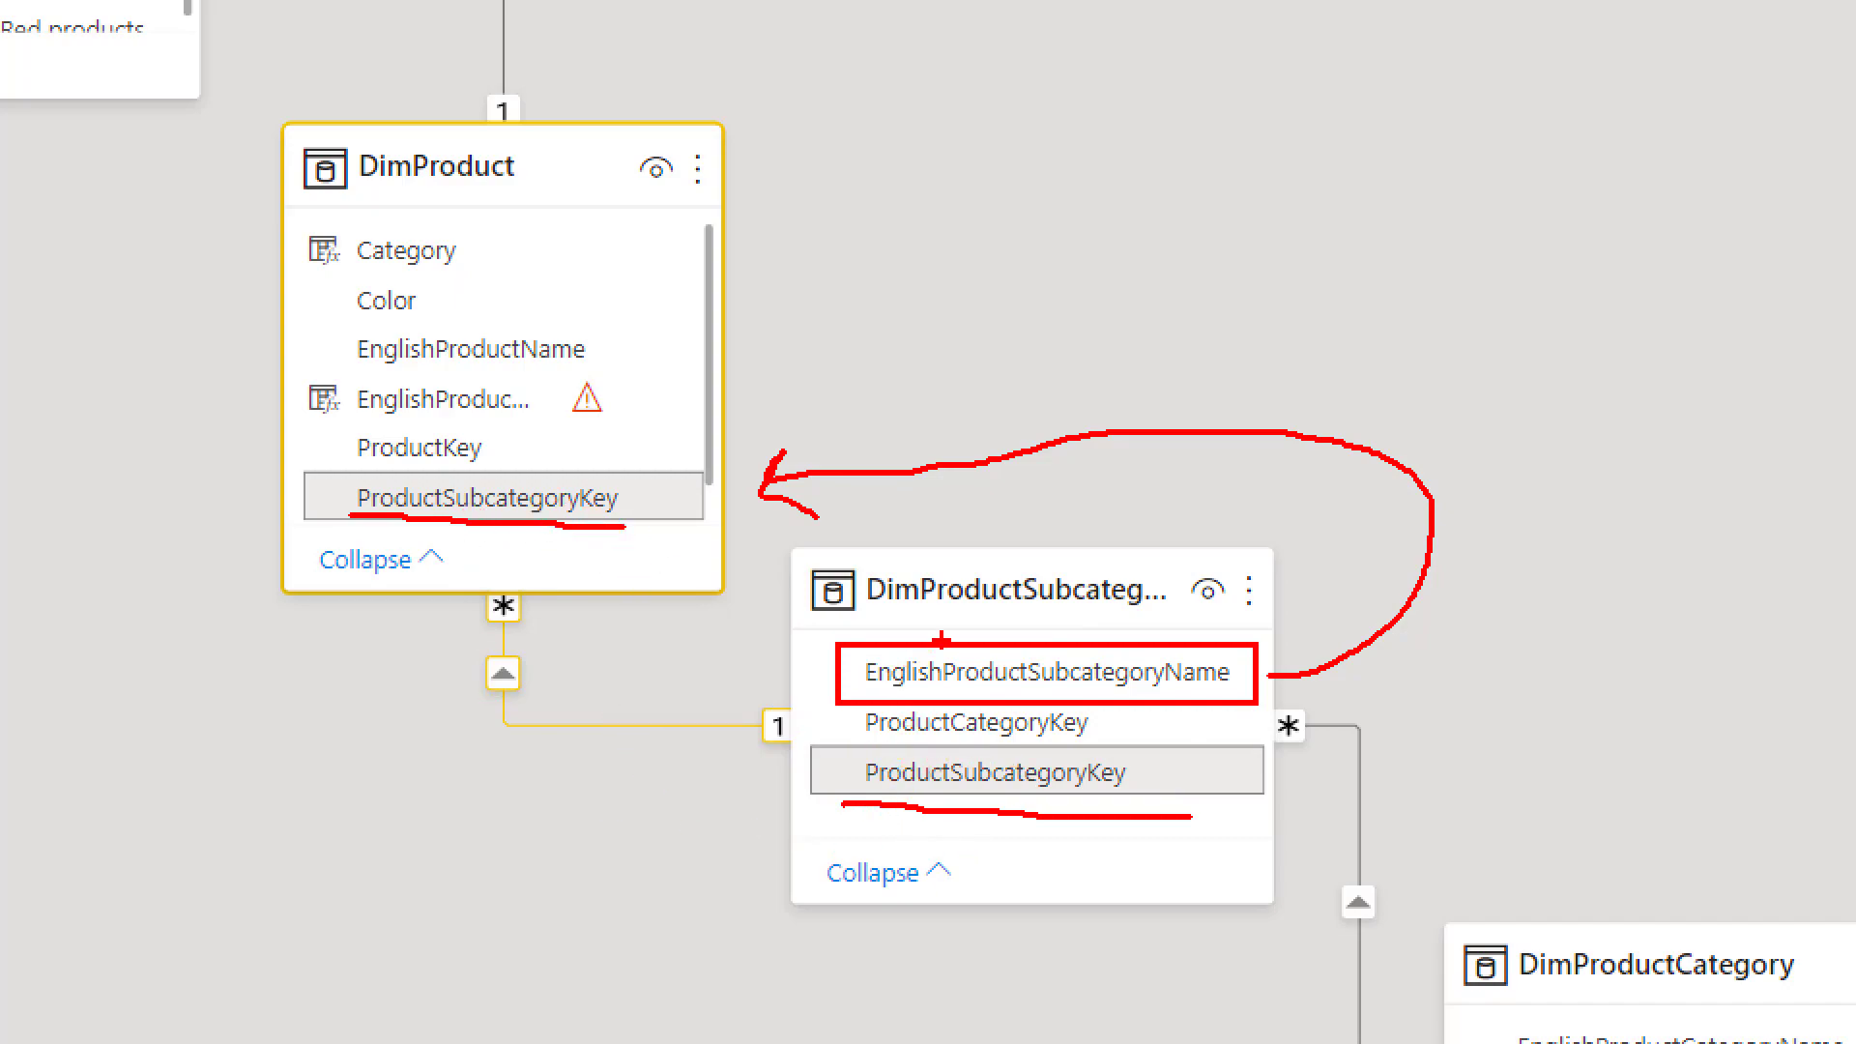
mouse_move(744, 737)
left_mouse_down()
mouse_move(791, 686)
mouse_move(819, 714)
mouse_move(803, 742)
mouse_move(742, 721)
left_mouse_up()
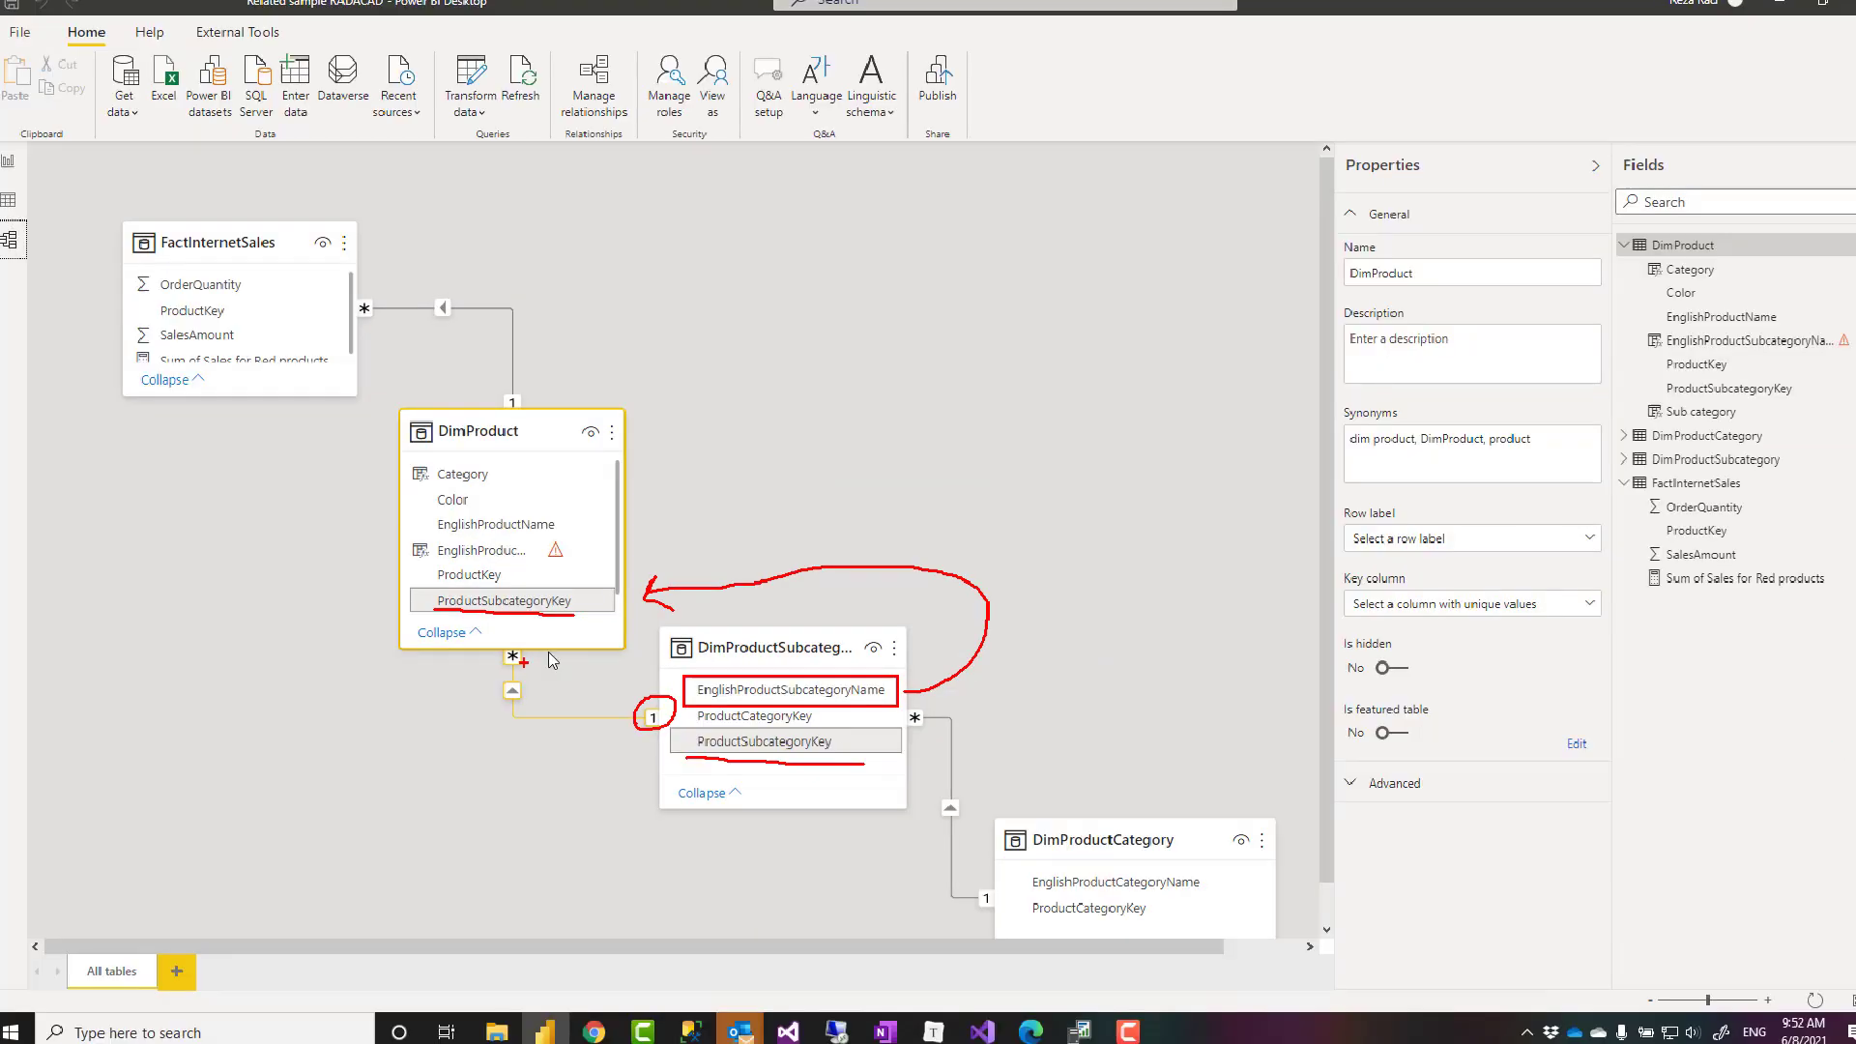
left_click(778, 546)
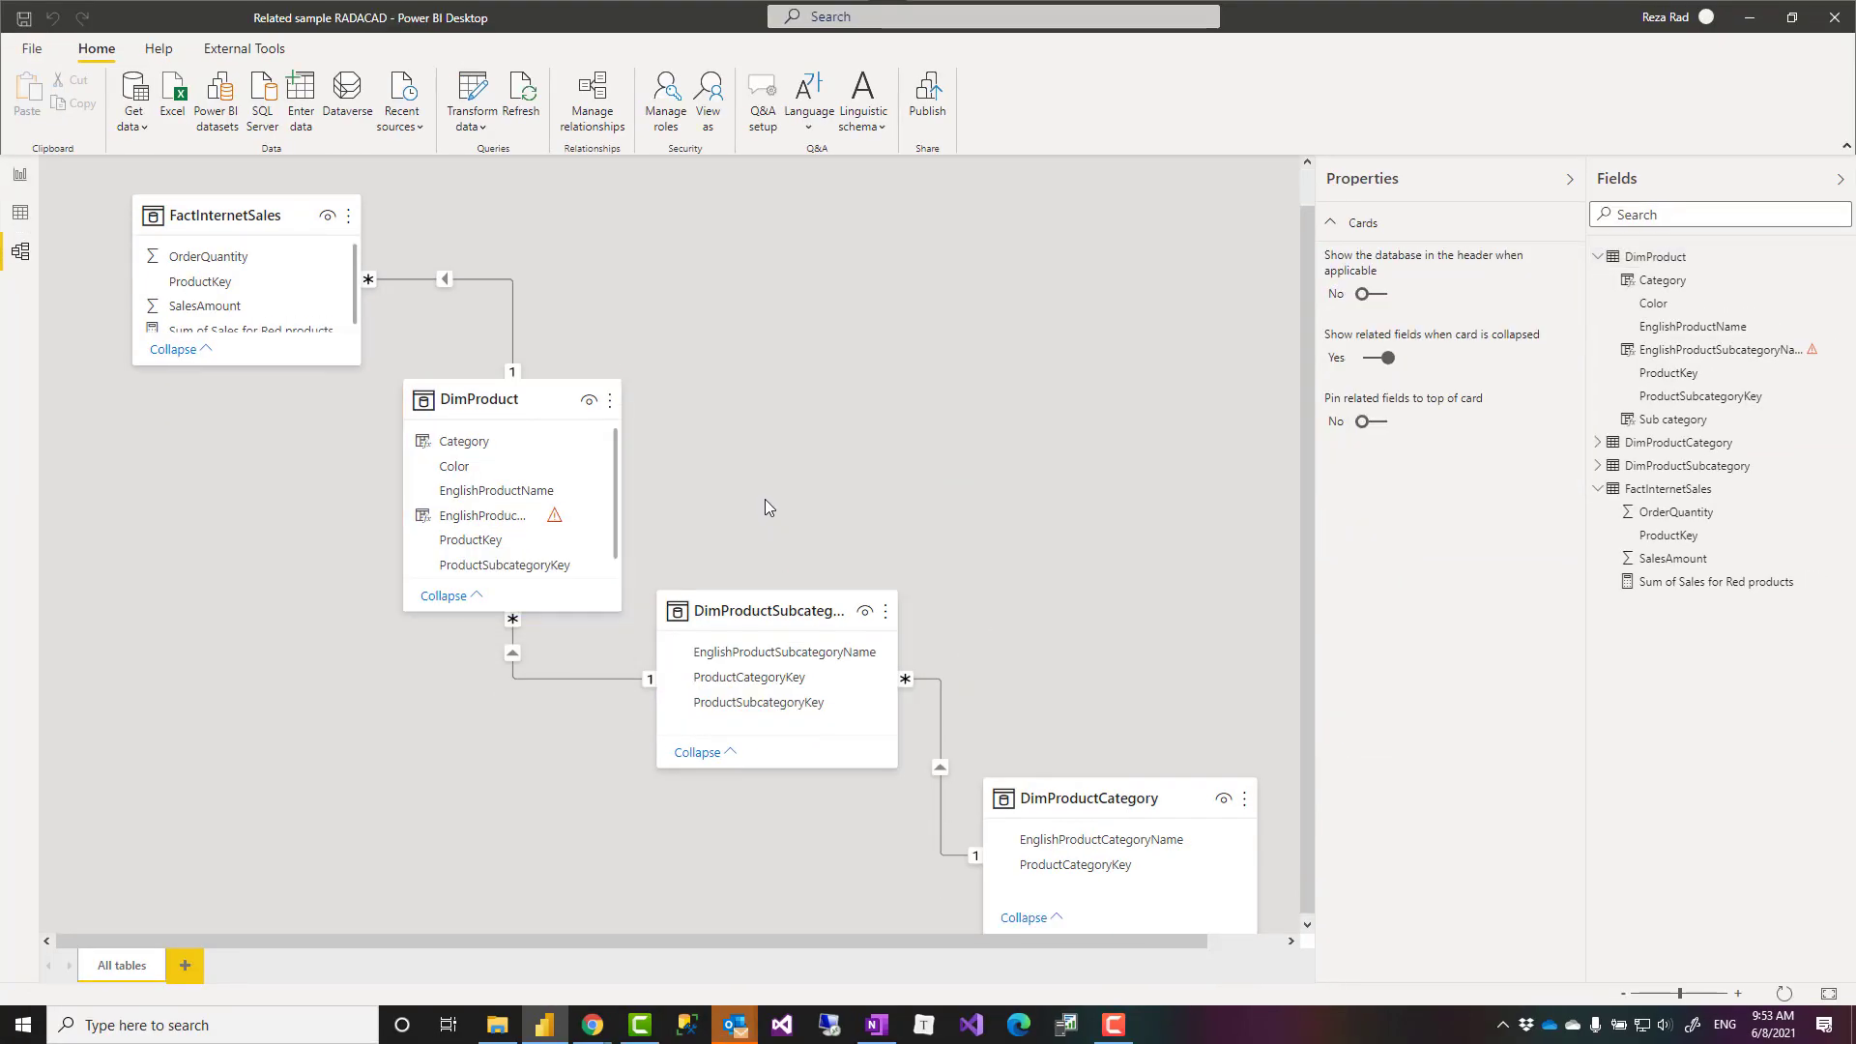
left_click(20, 213)
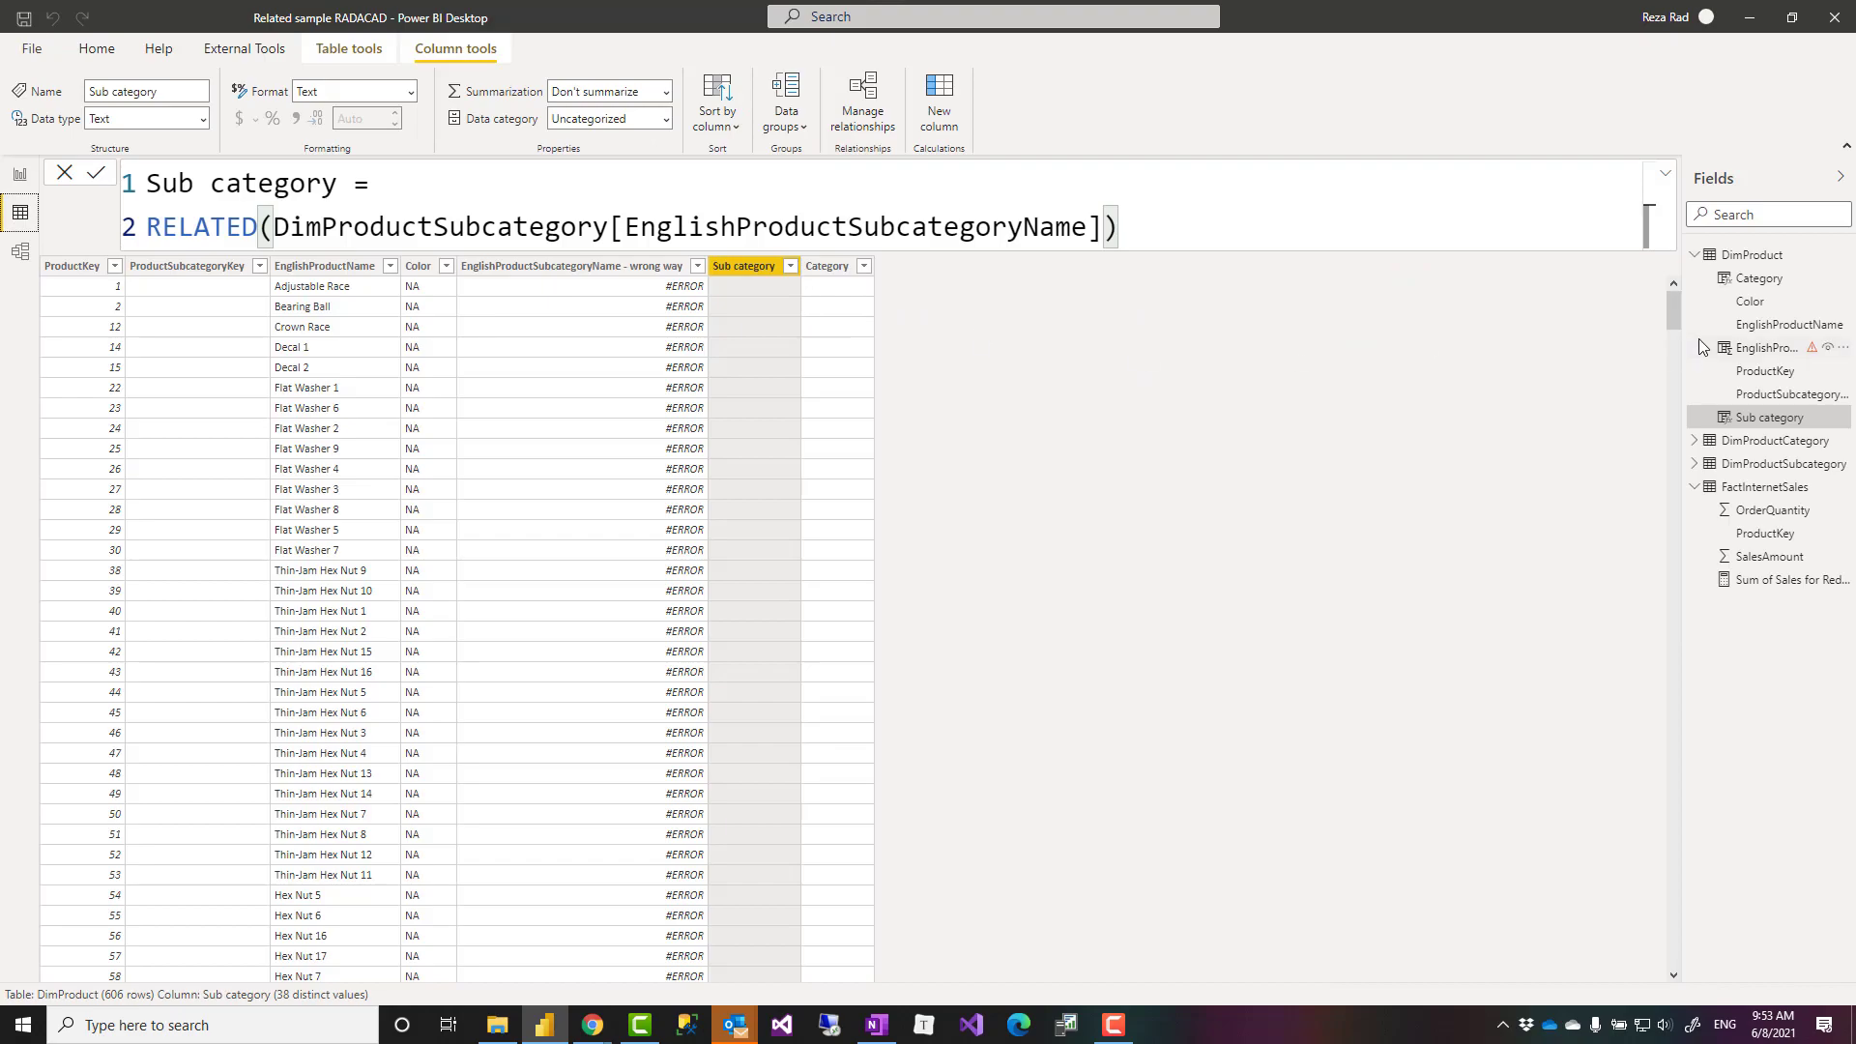
- Scroll the DimProduct grid to review the Sub category values
left_click_drag(1674, 318, 740, 513)
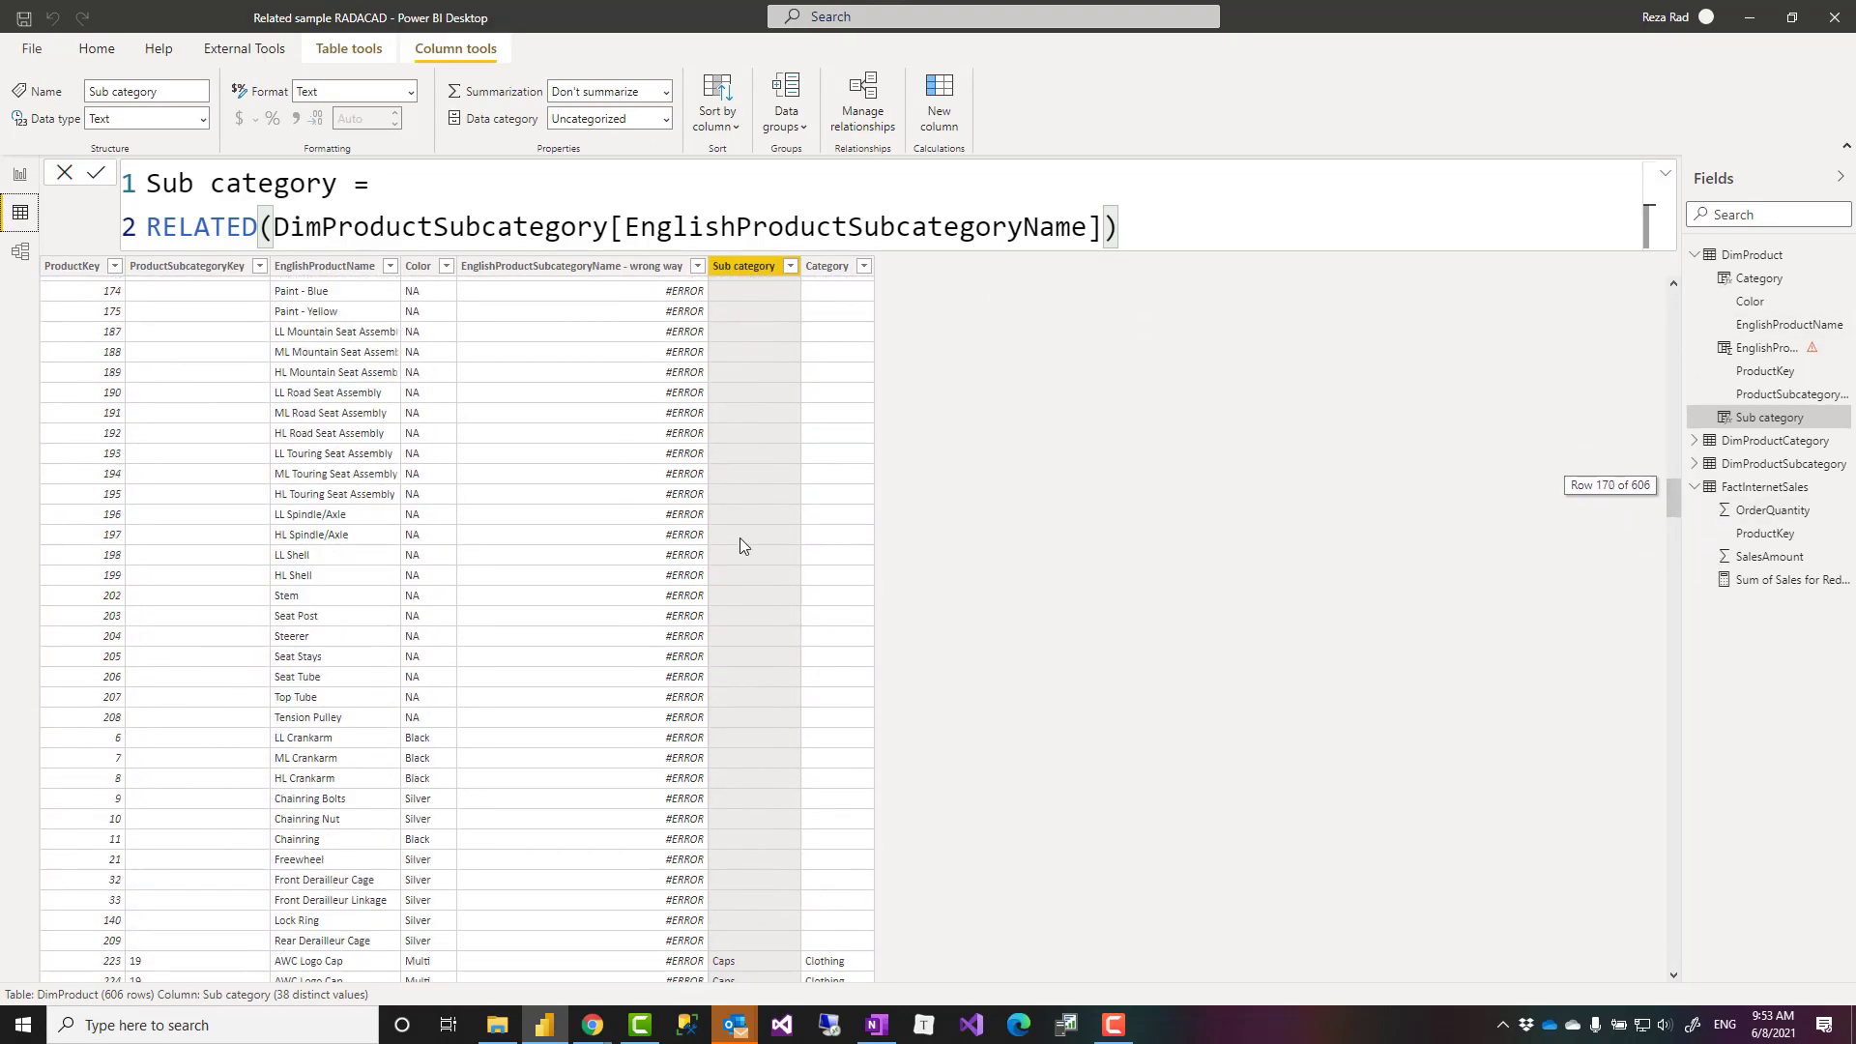
left_click_drag(571, 567, 817, 590)
scroll(731, 667, "down", 20)
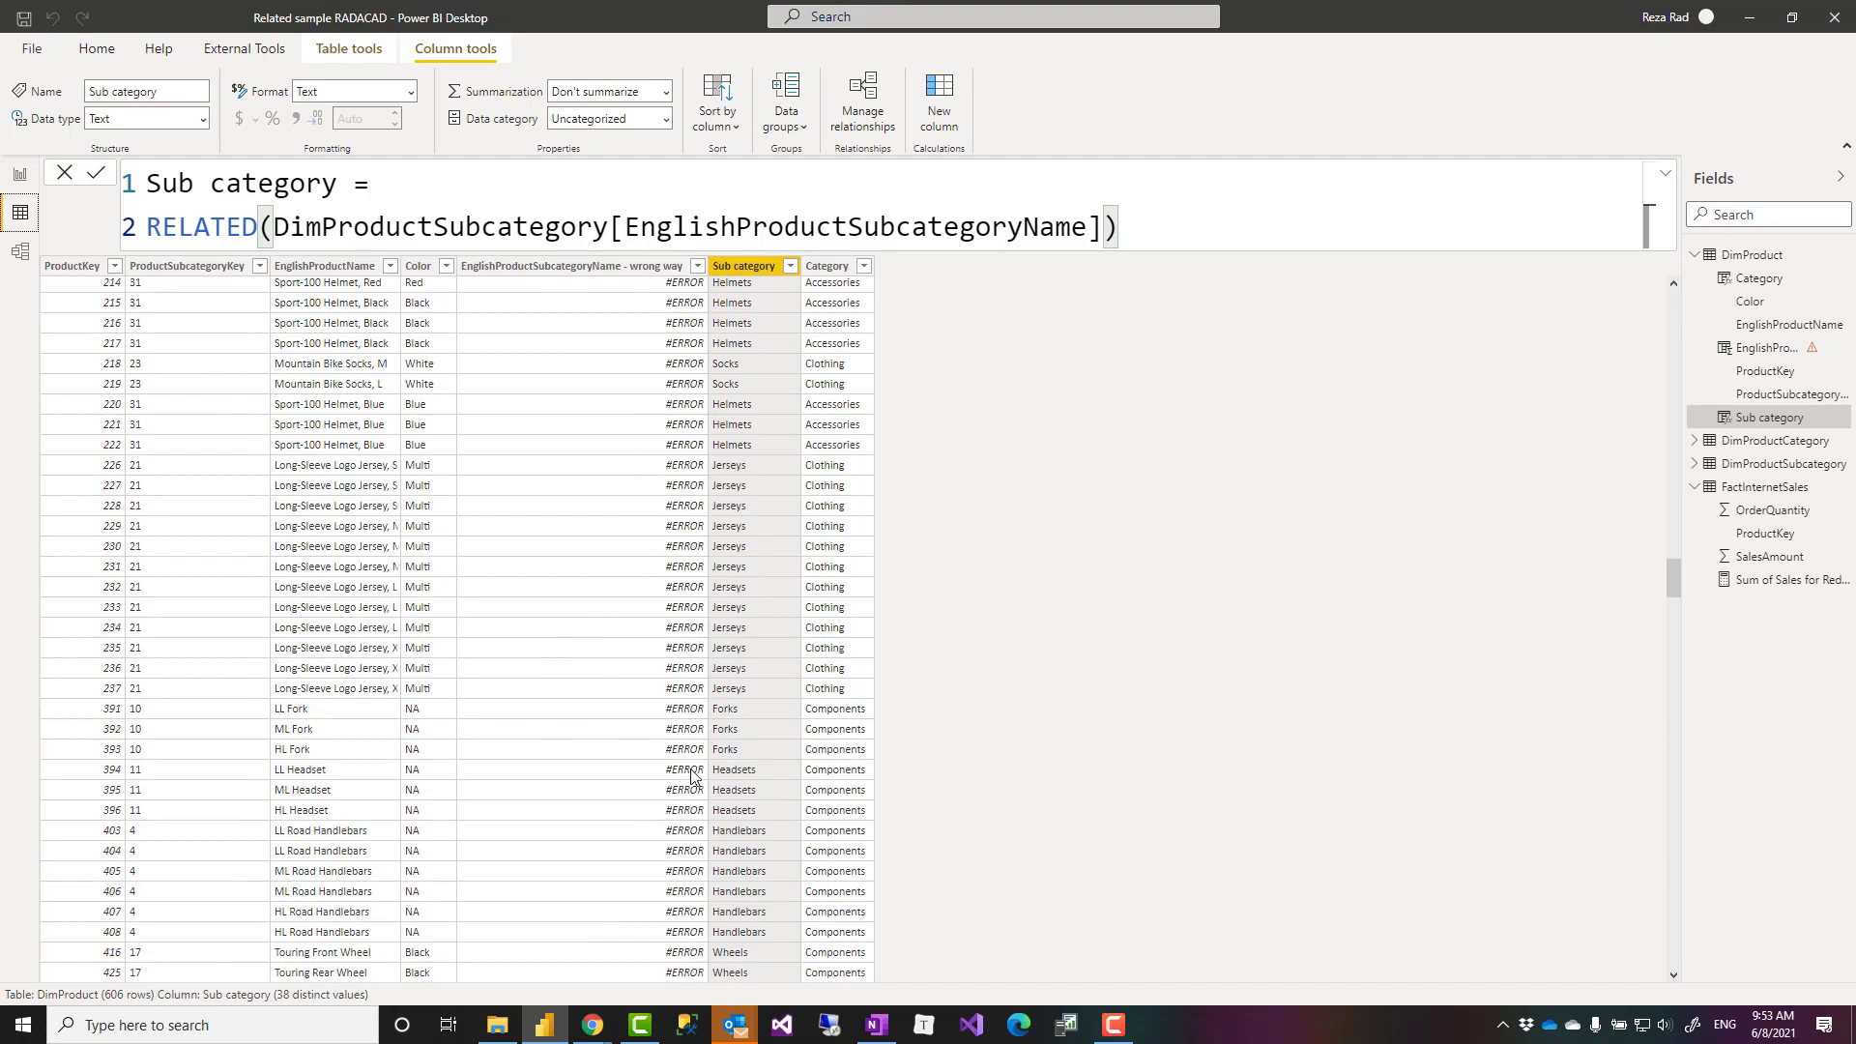
- Highlight RELATED in the Sub category formula and return to the model diagram
double_click(199, 227)
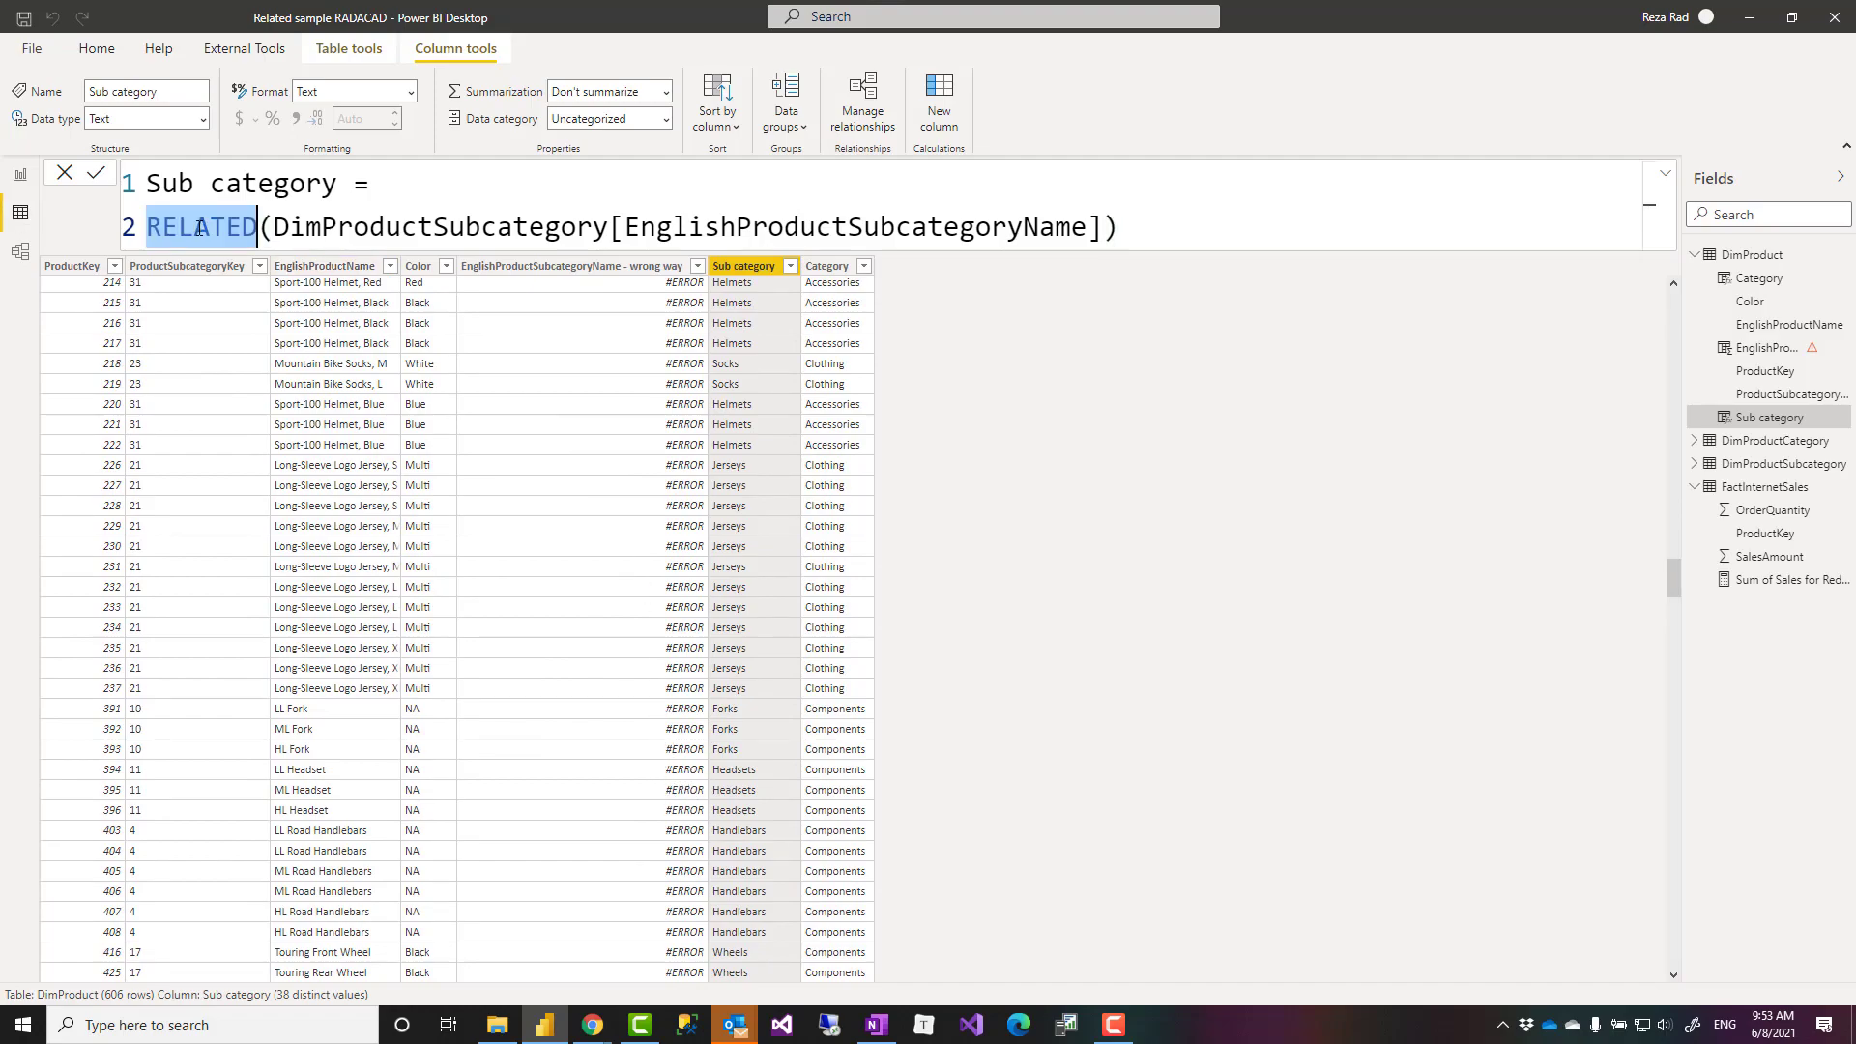
left_click(1207, 228)
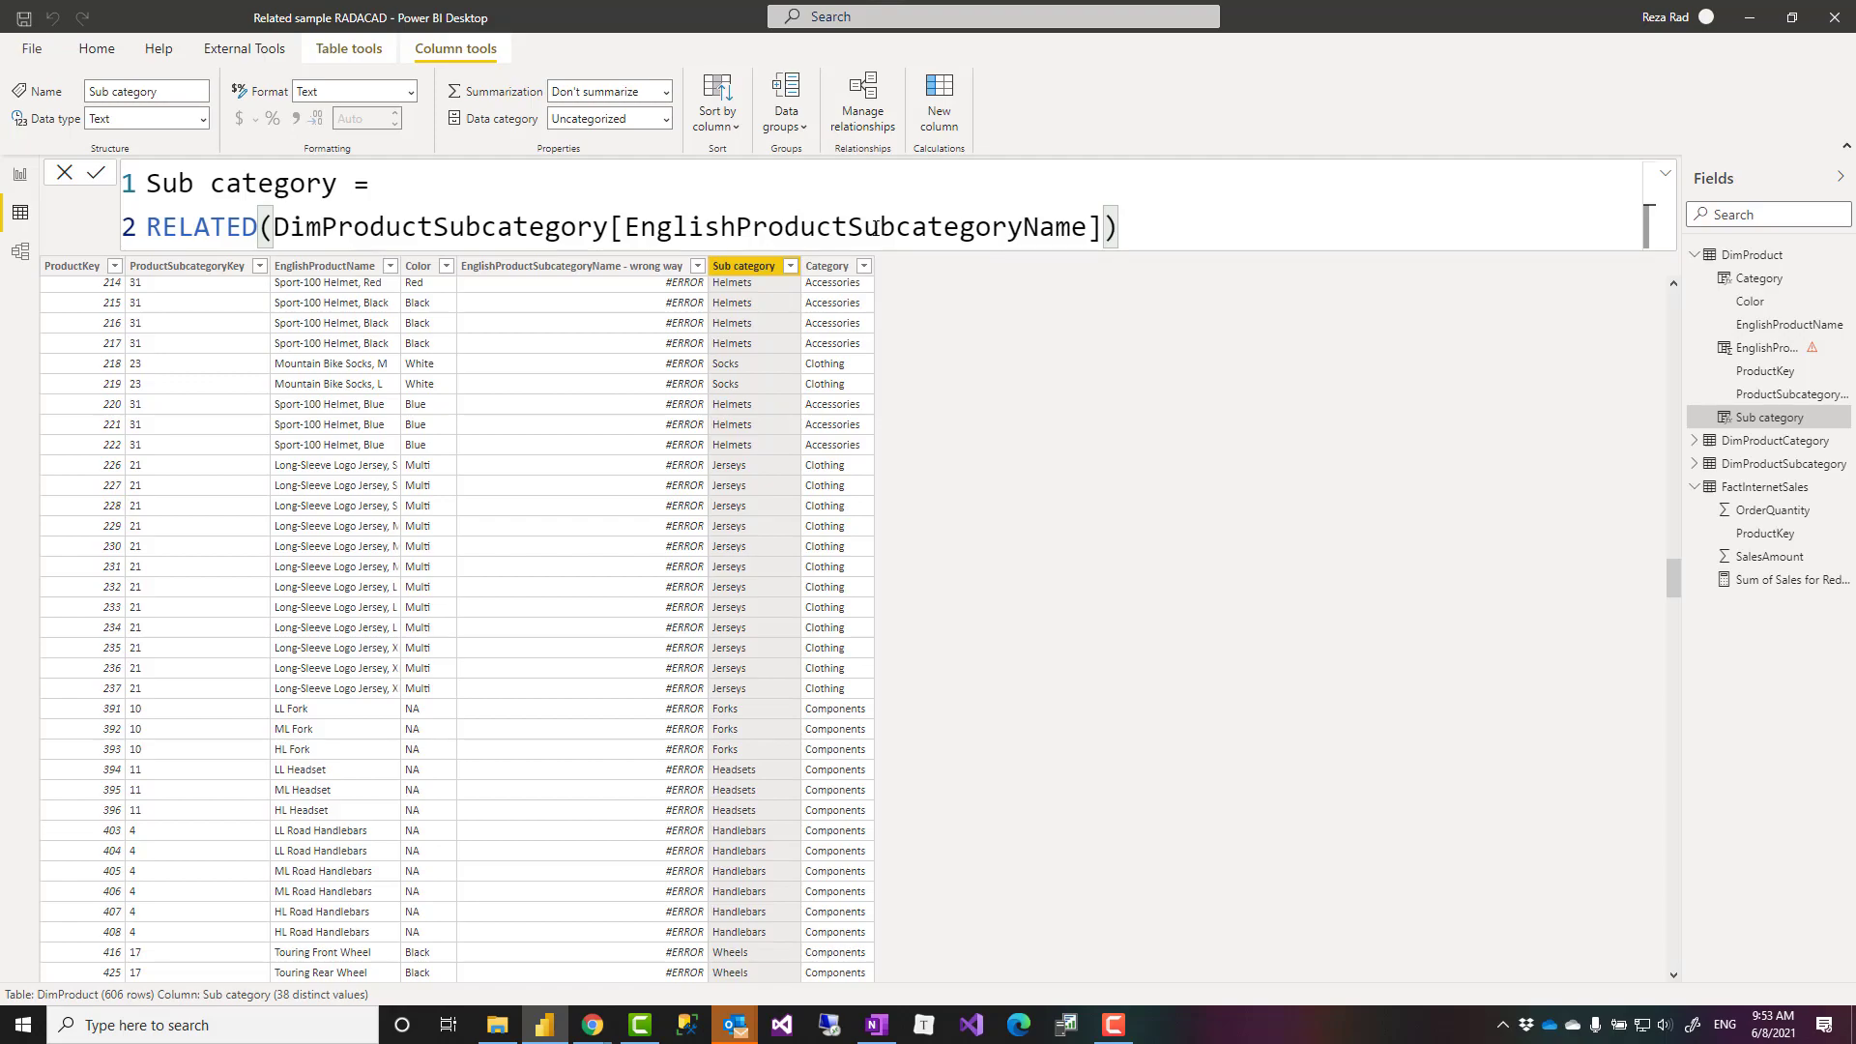
double_click(193, 231)
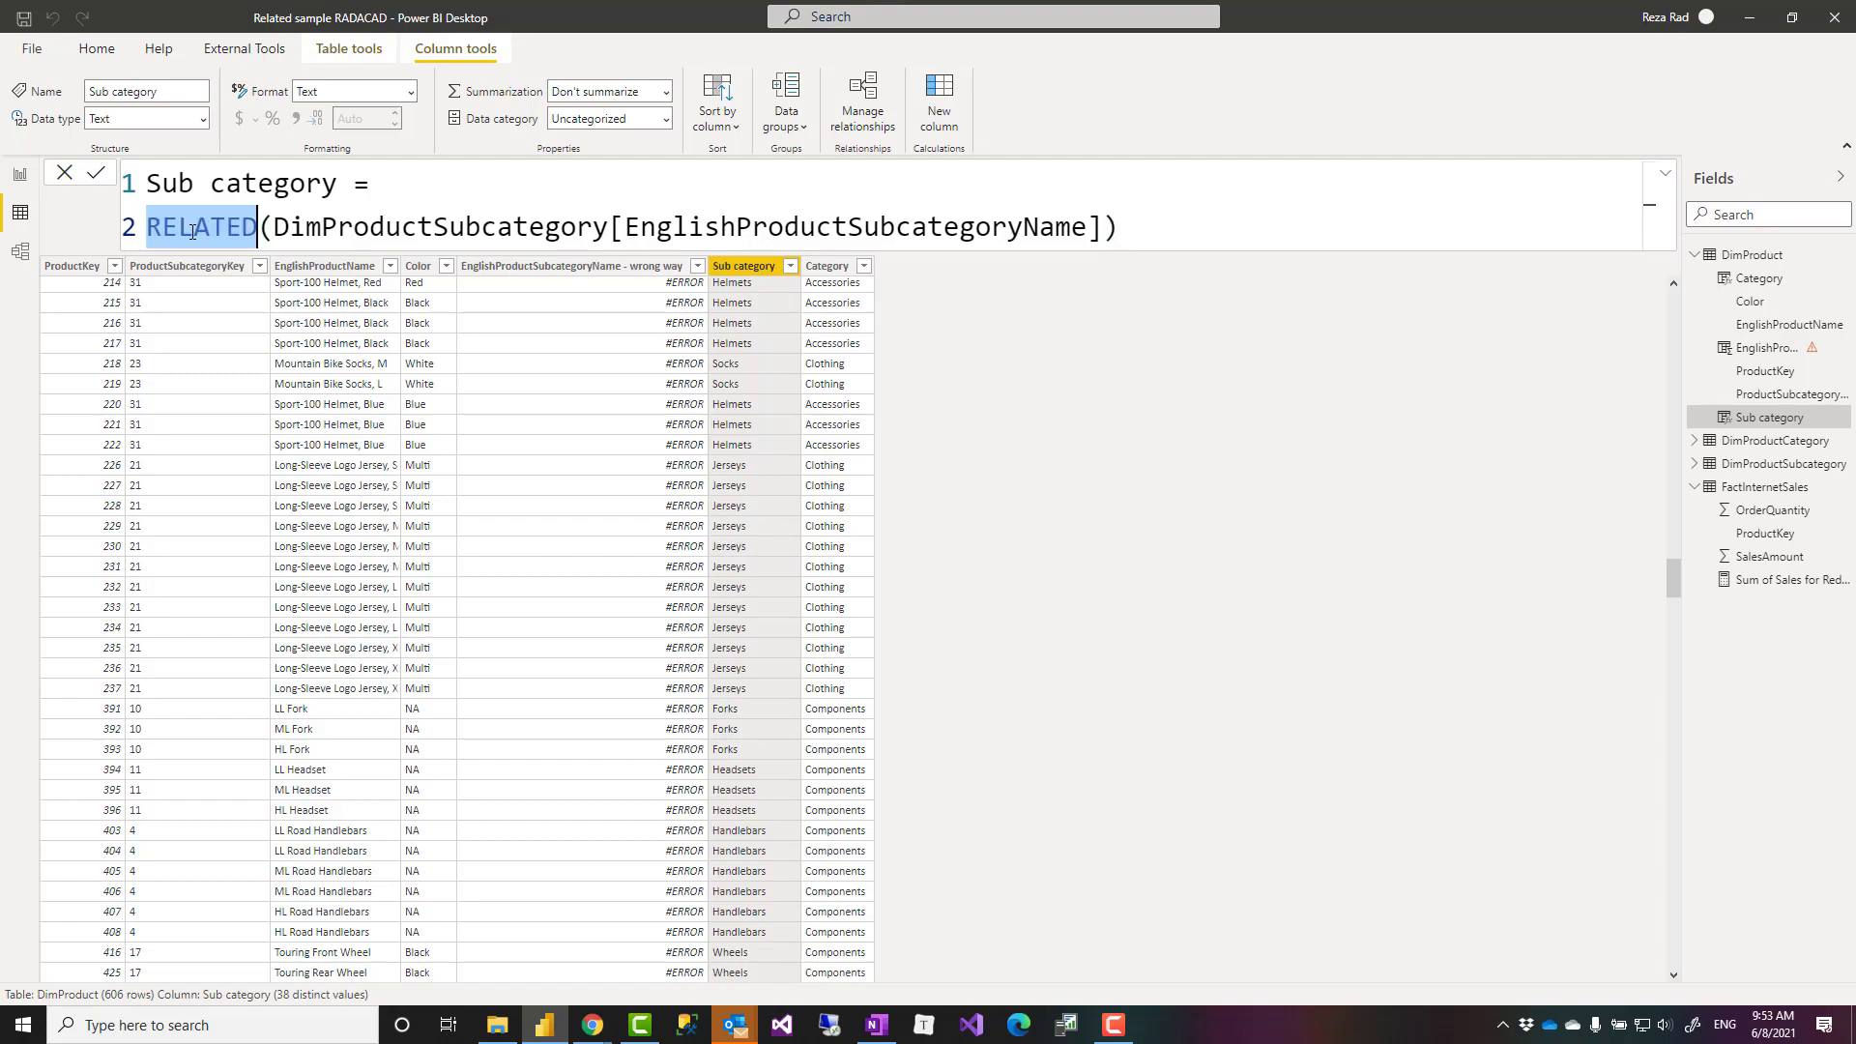
left_click(1153, 235)
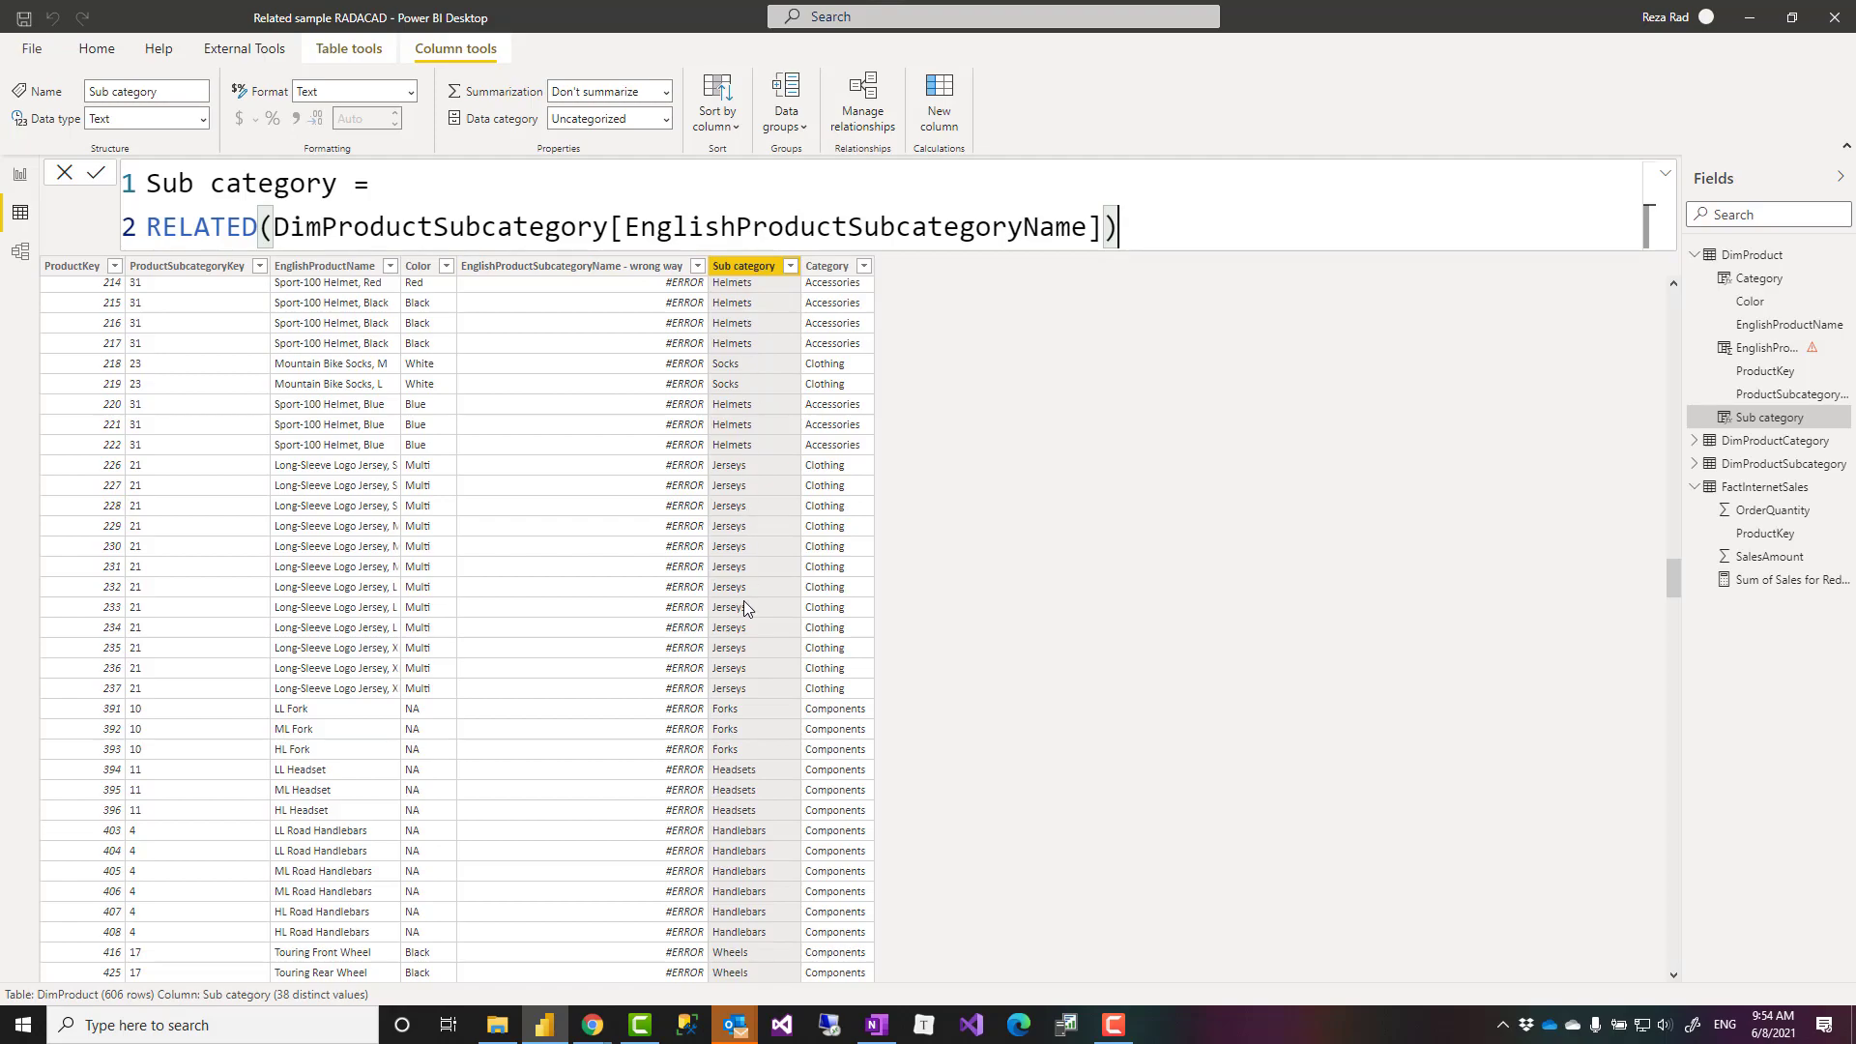
left_click(19, 252)
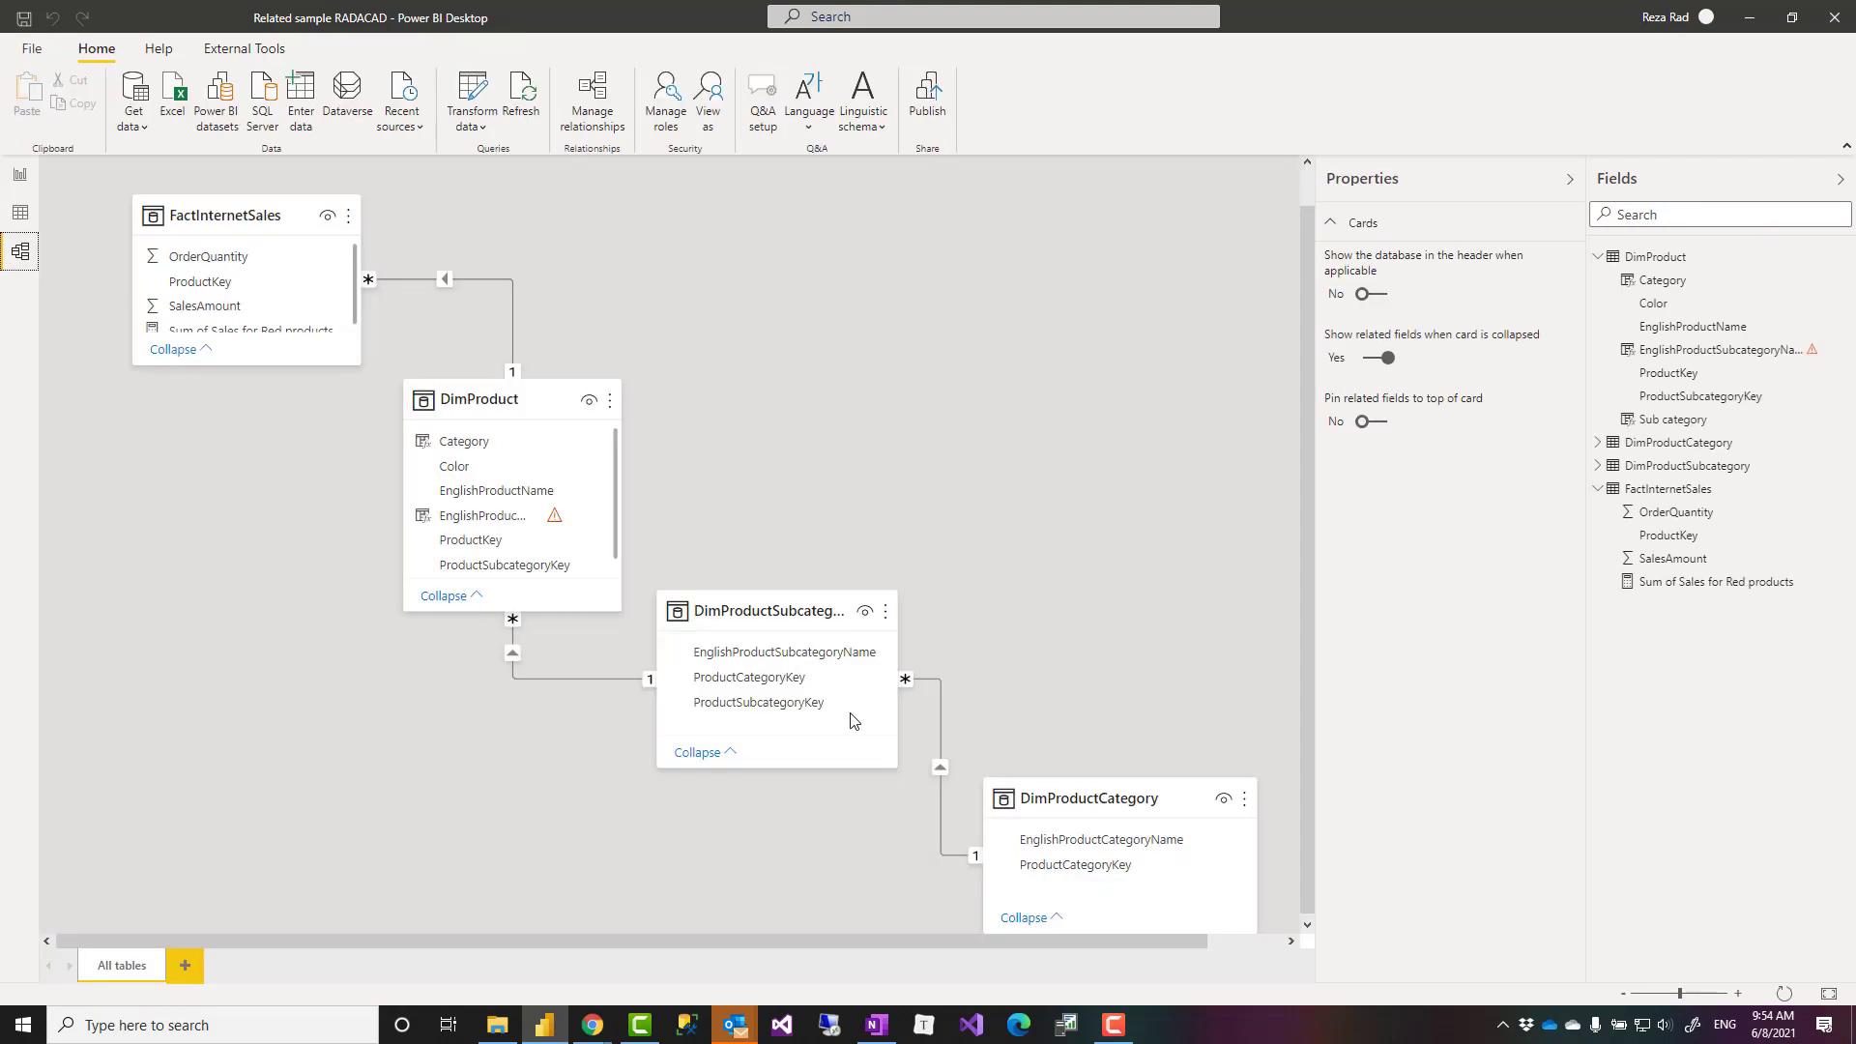
- Point out DimProductCategory's EnglishProductCategoryName in the diagram, then return to DimProduct's data
scroll(1302, 780, "down", 1)
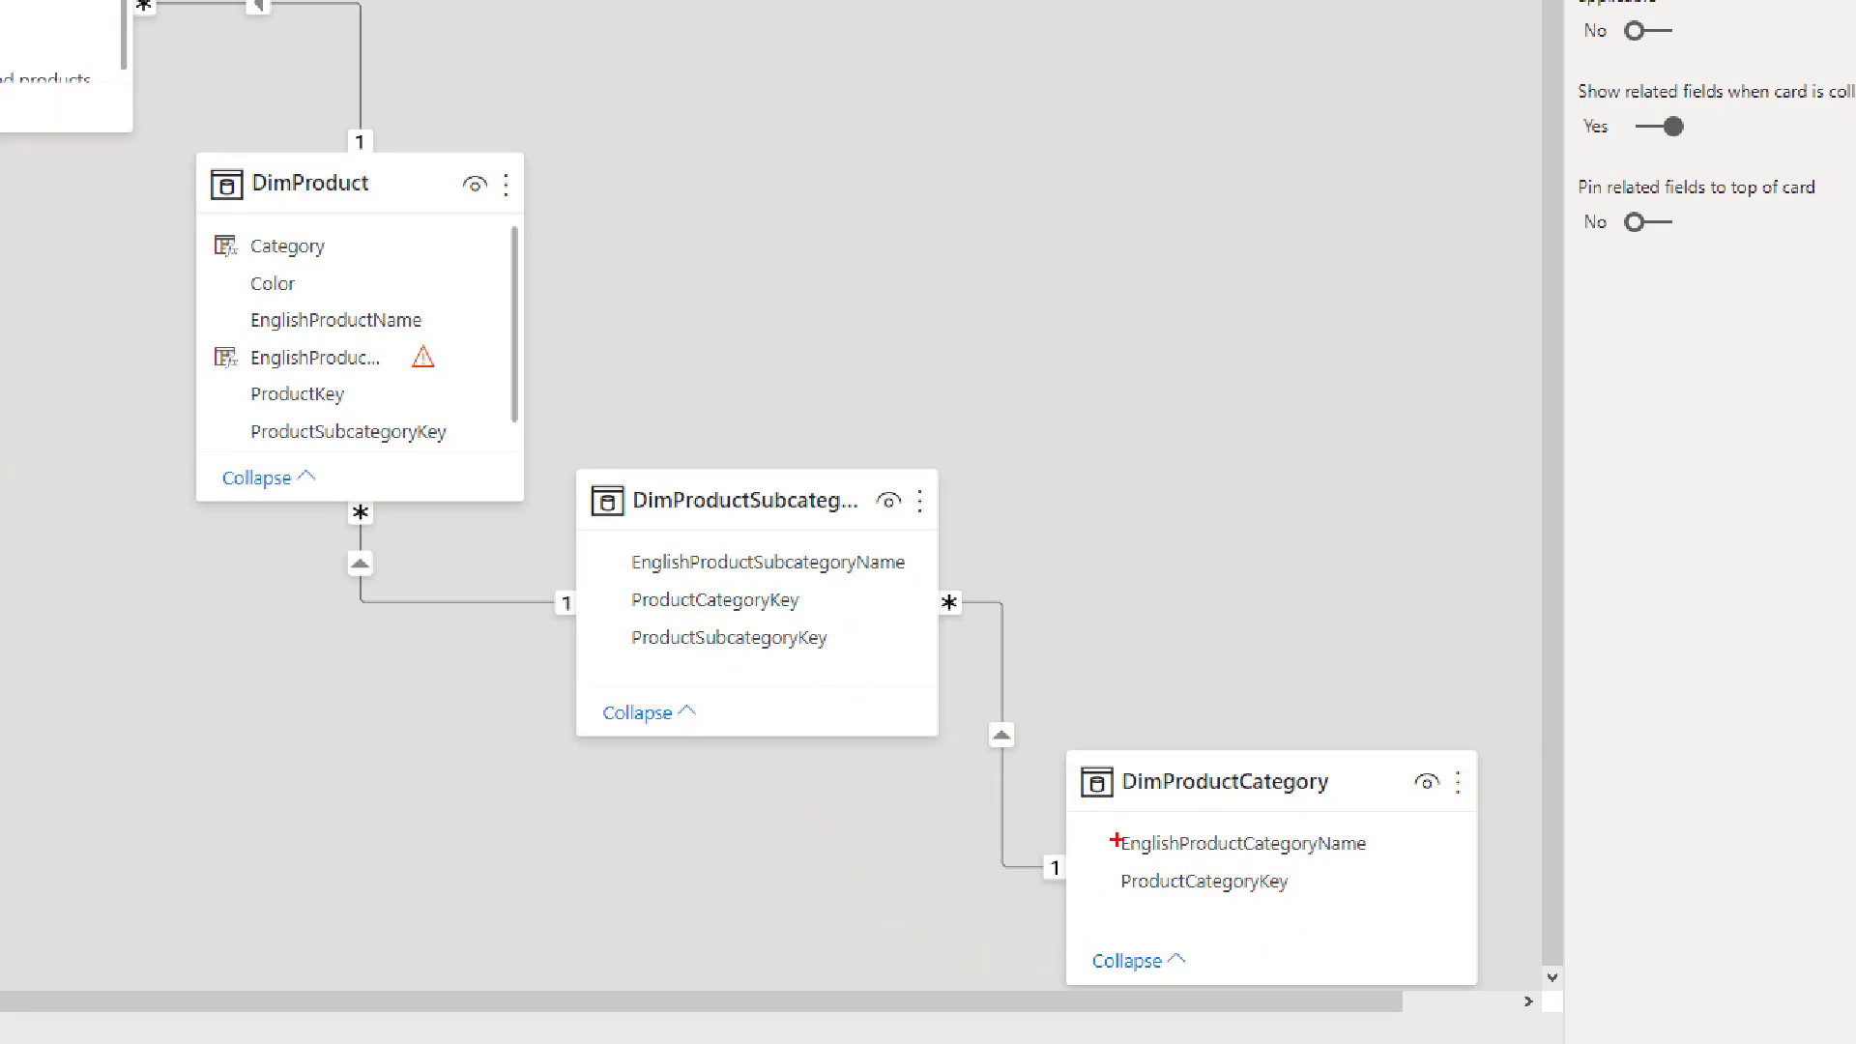
mouse_move(1103, 825)
left_mouse_down()
mouse_move(1389, 859)
mouse_move(1433, 682)
mouse_move(1407, 473)
mouse_move(1273, 340)
mouse_move(949, 259)
mouse_move(565, 232)
left_mouse_up()
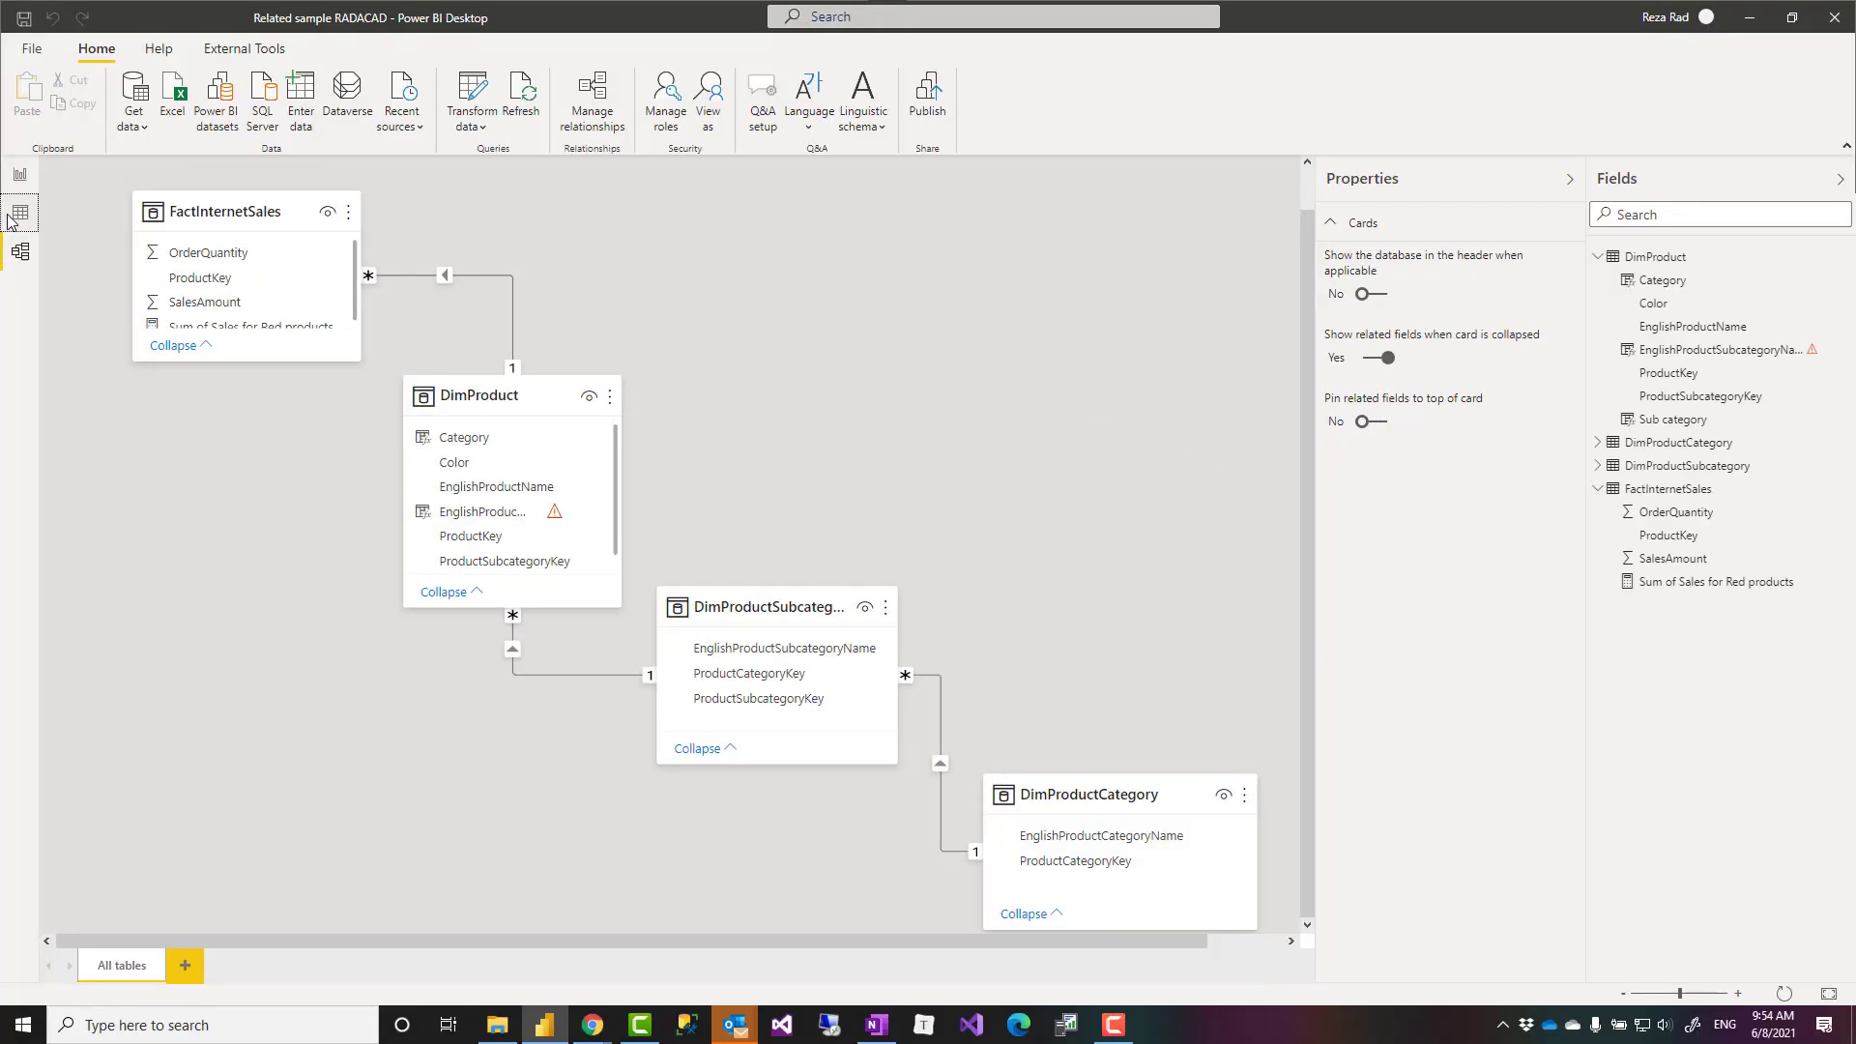
left_click(20, 215)
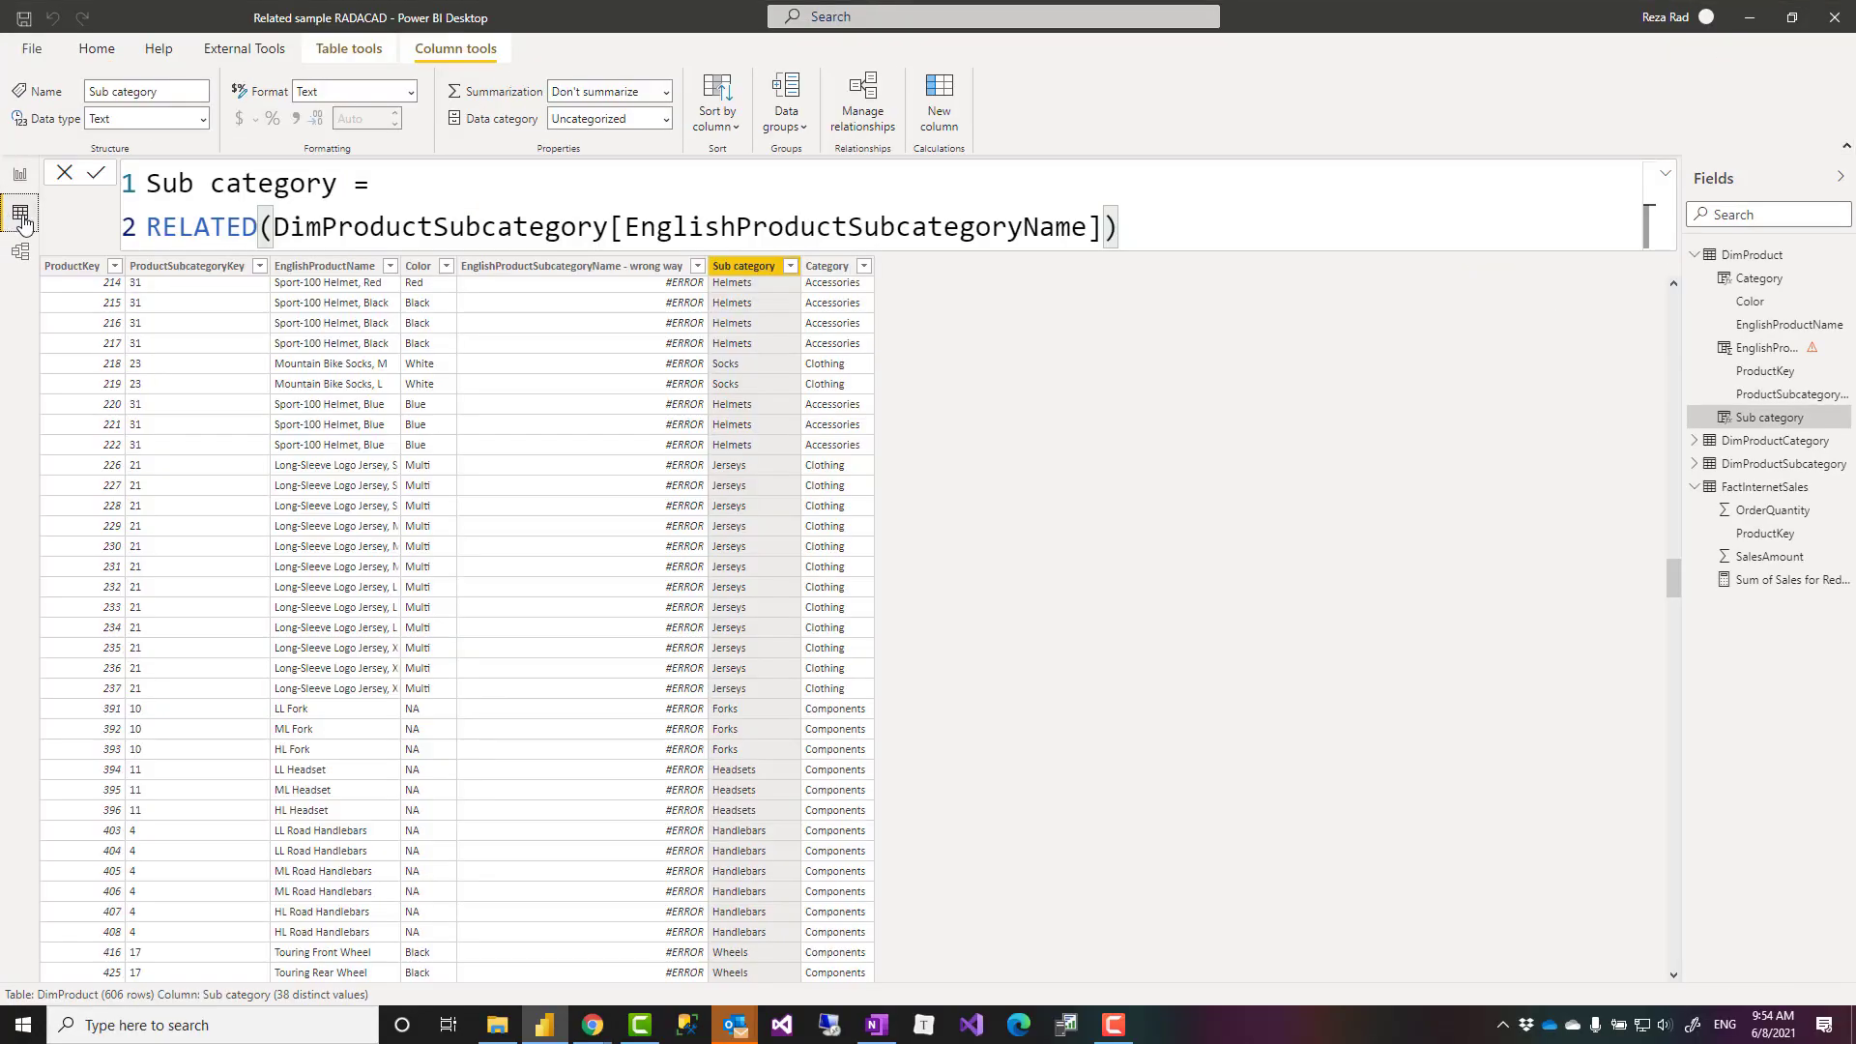
- Show Category's formula RELATED(DimProductCategory[EnglishProductCategoryName]), highlight RELATED, and return to Model view
left_click(1755, 281)
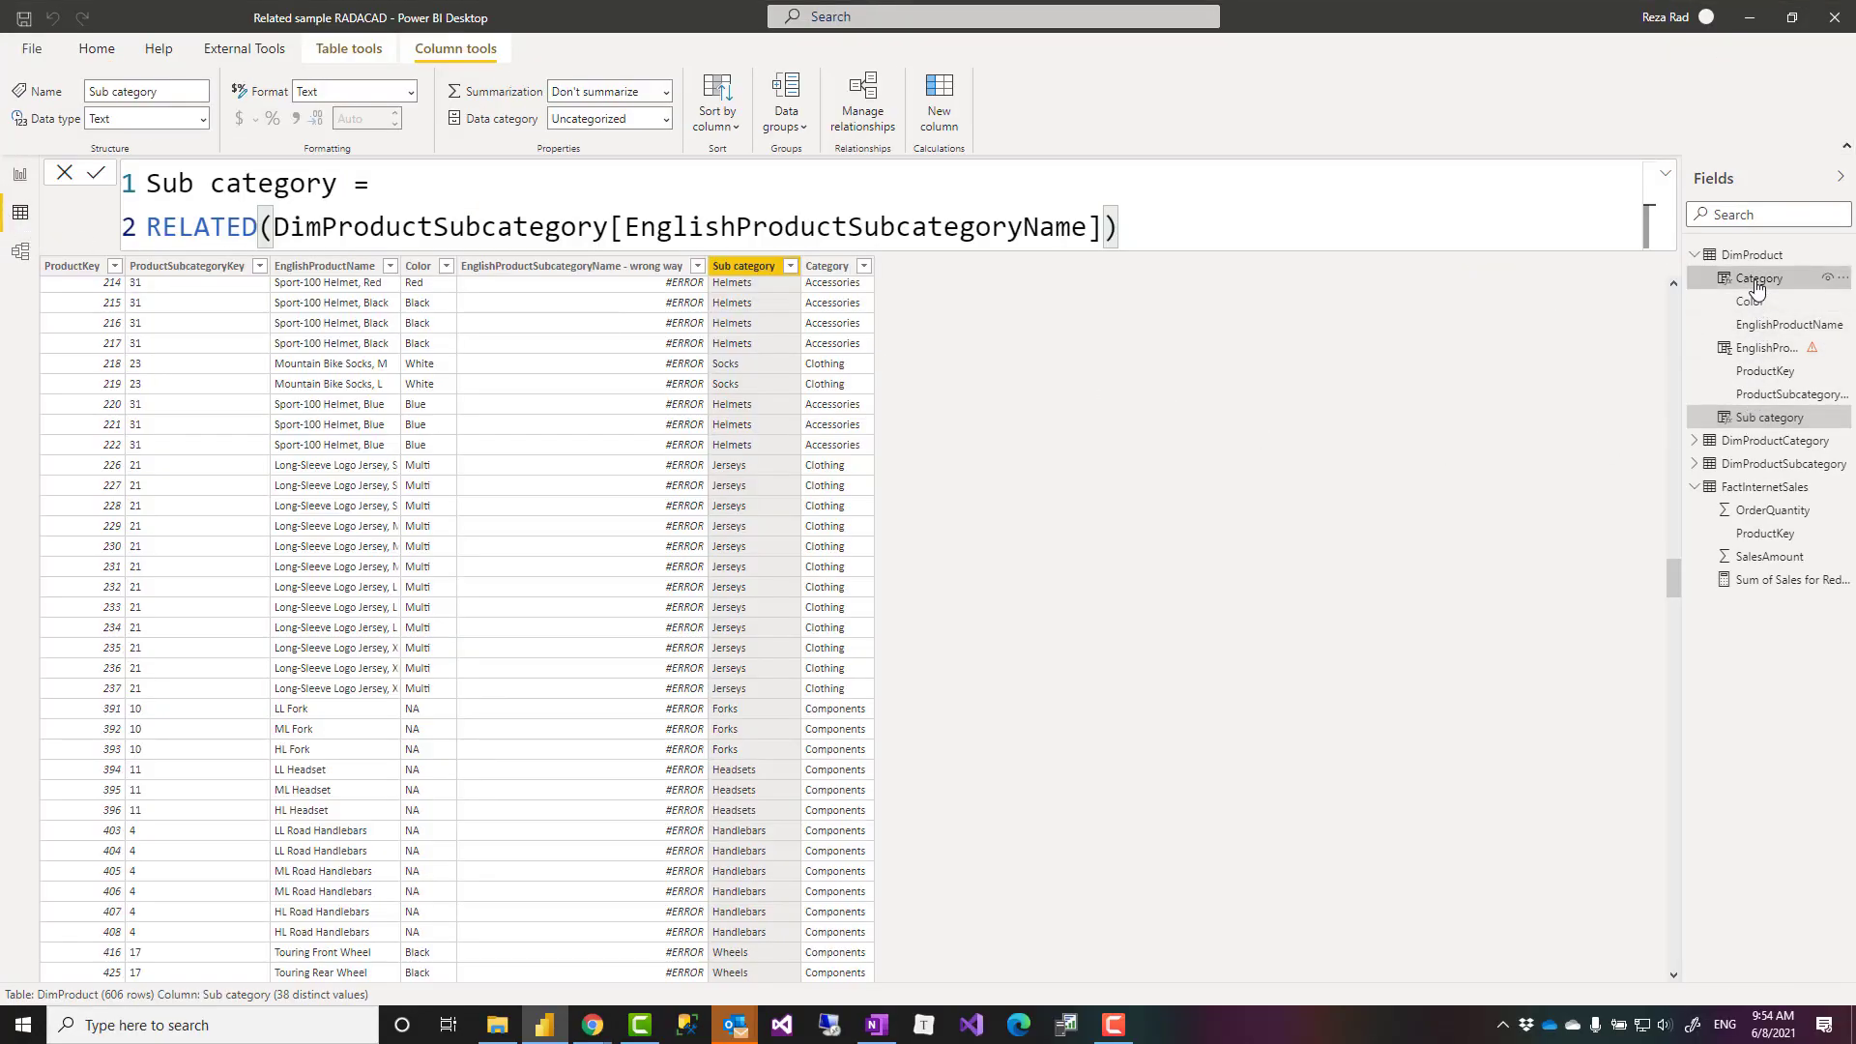
left_click(304, 197)
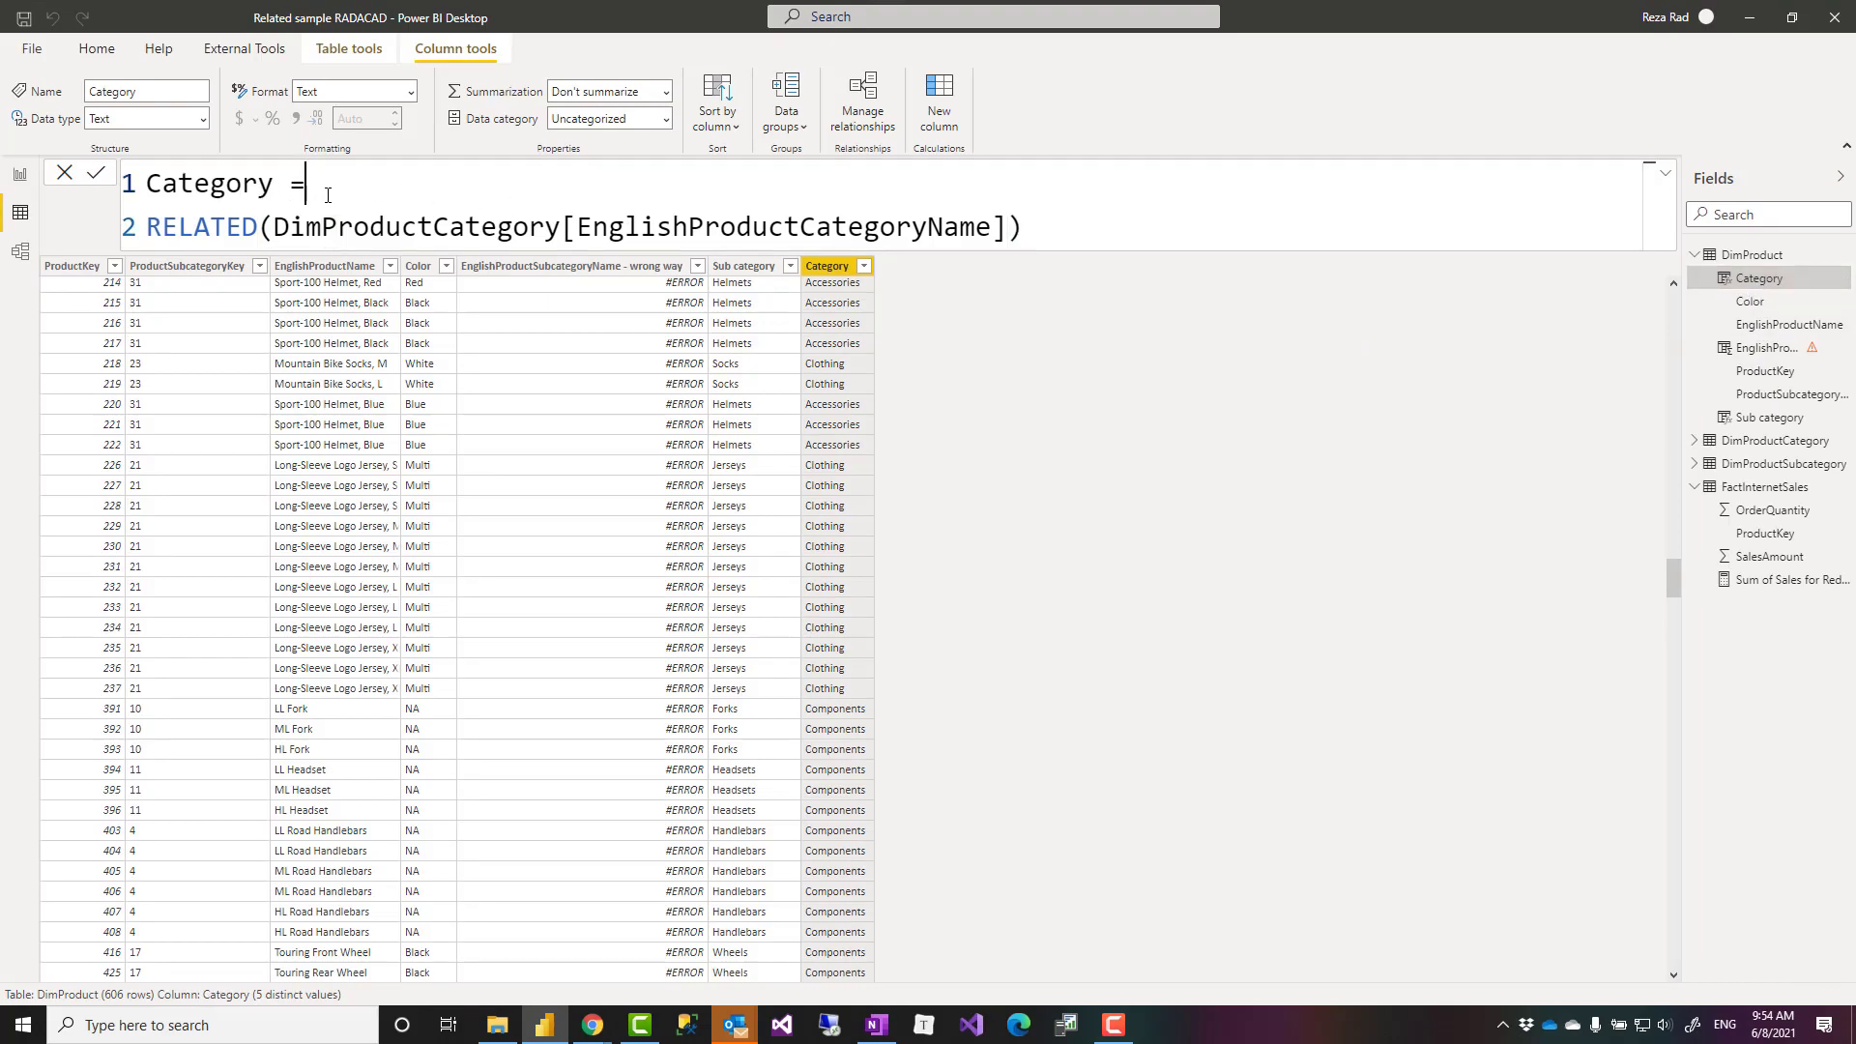
scroll(480, 216, "up", 2)
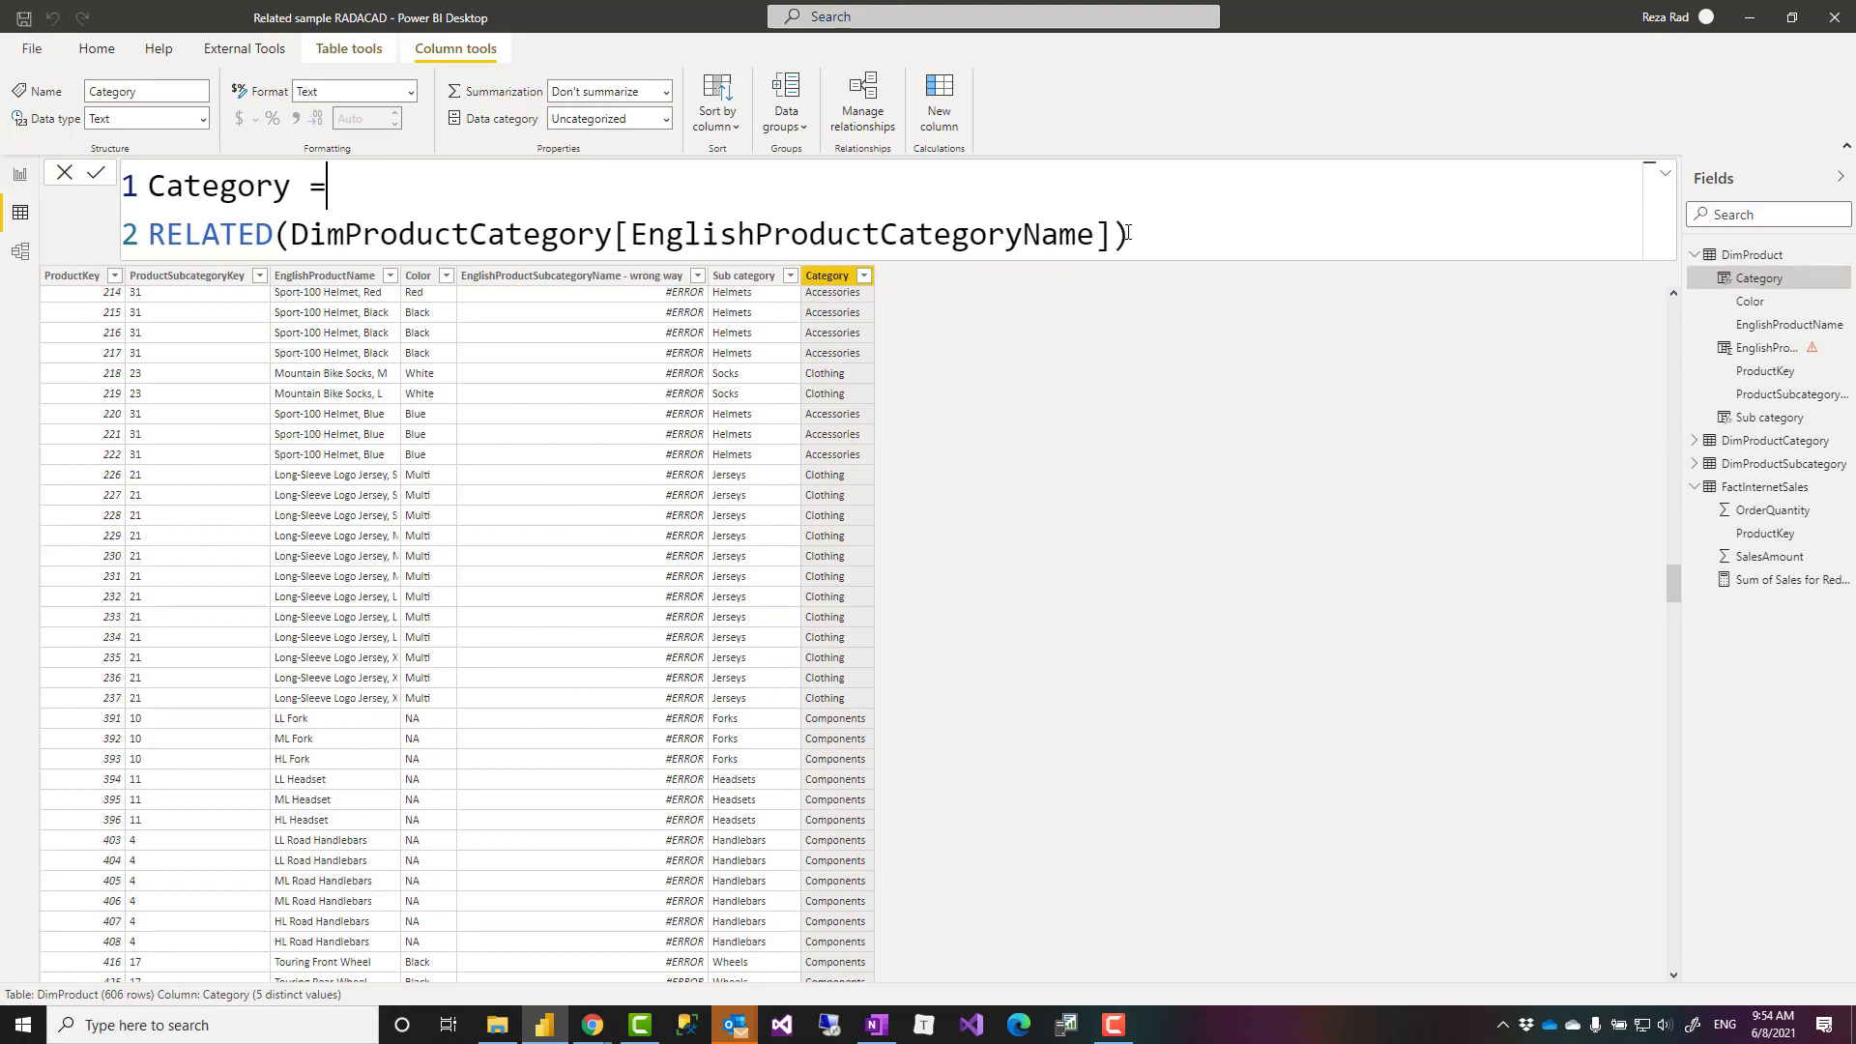
scroll(1100, 245, "down", 2)
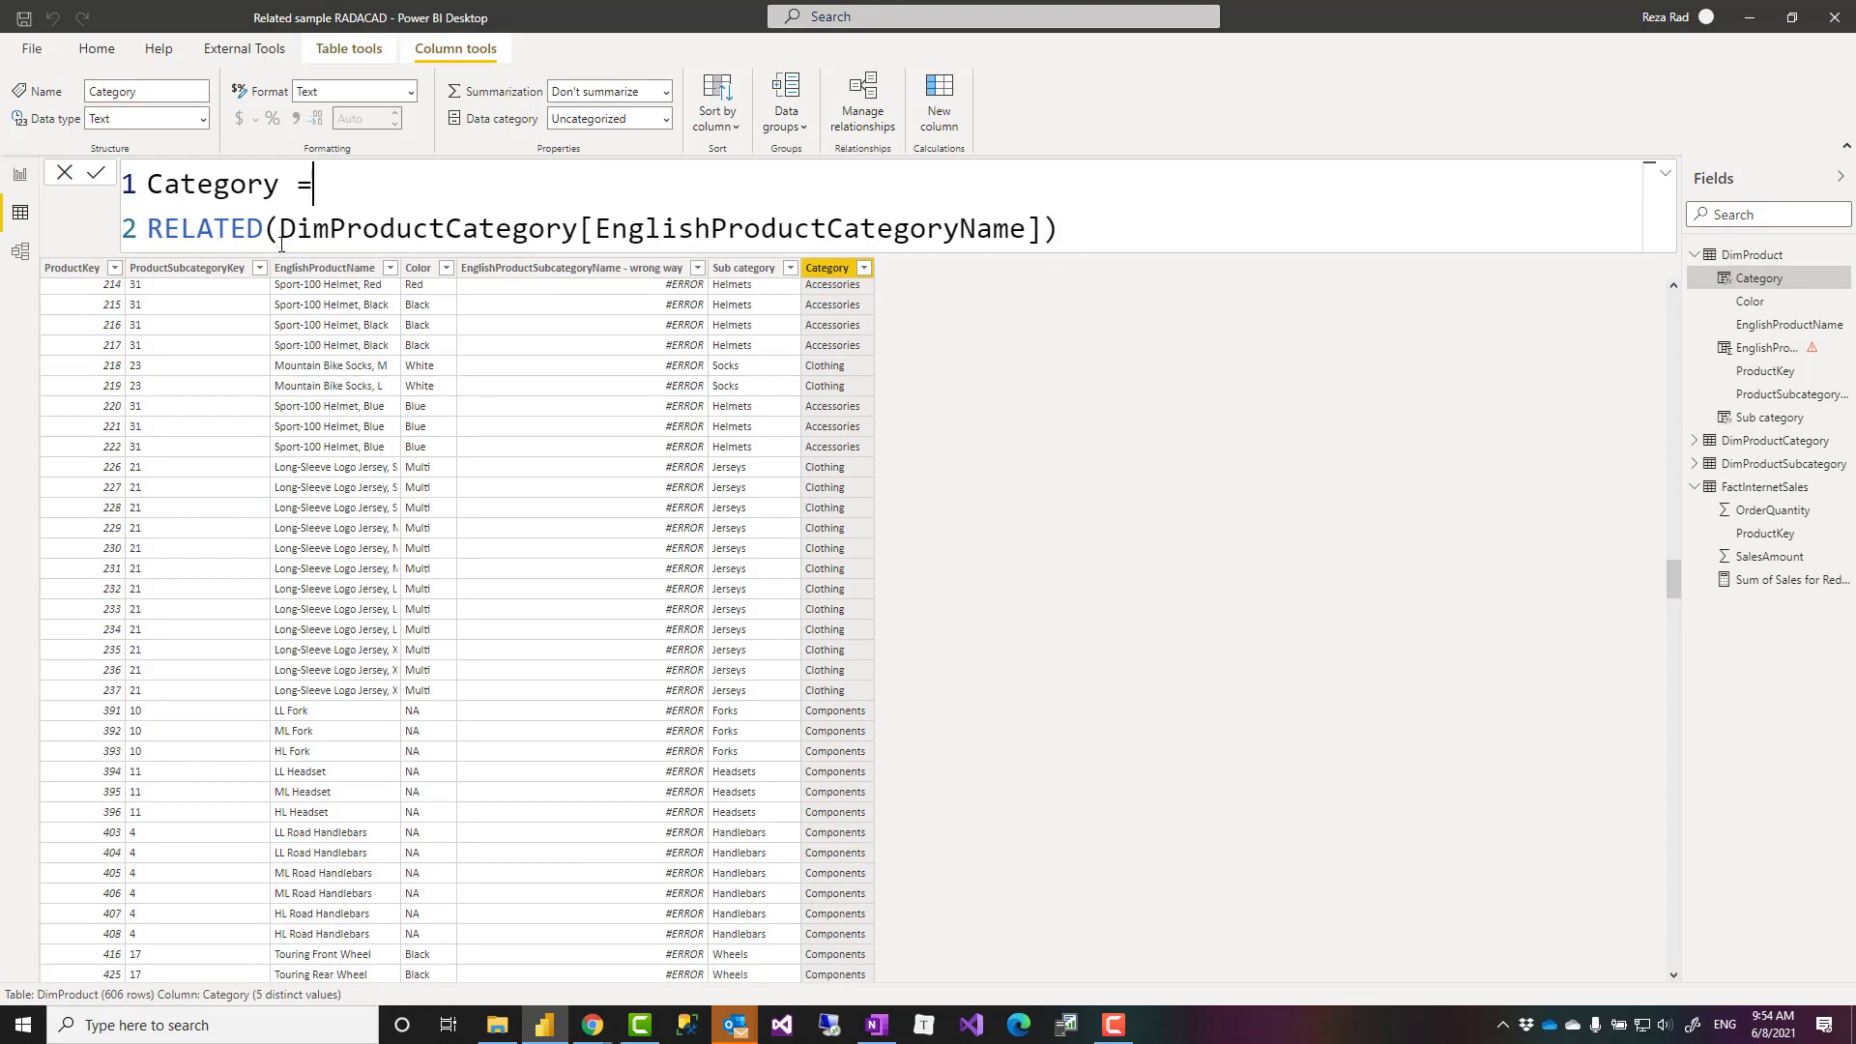
scroll(874, 501, "down", 6)
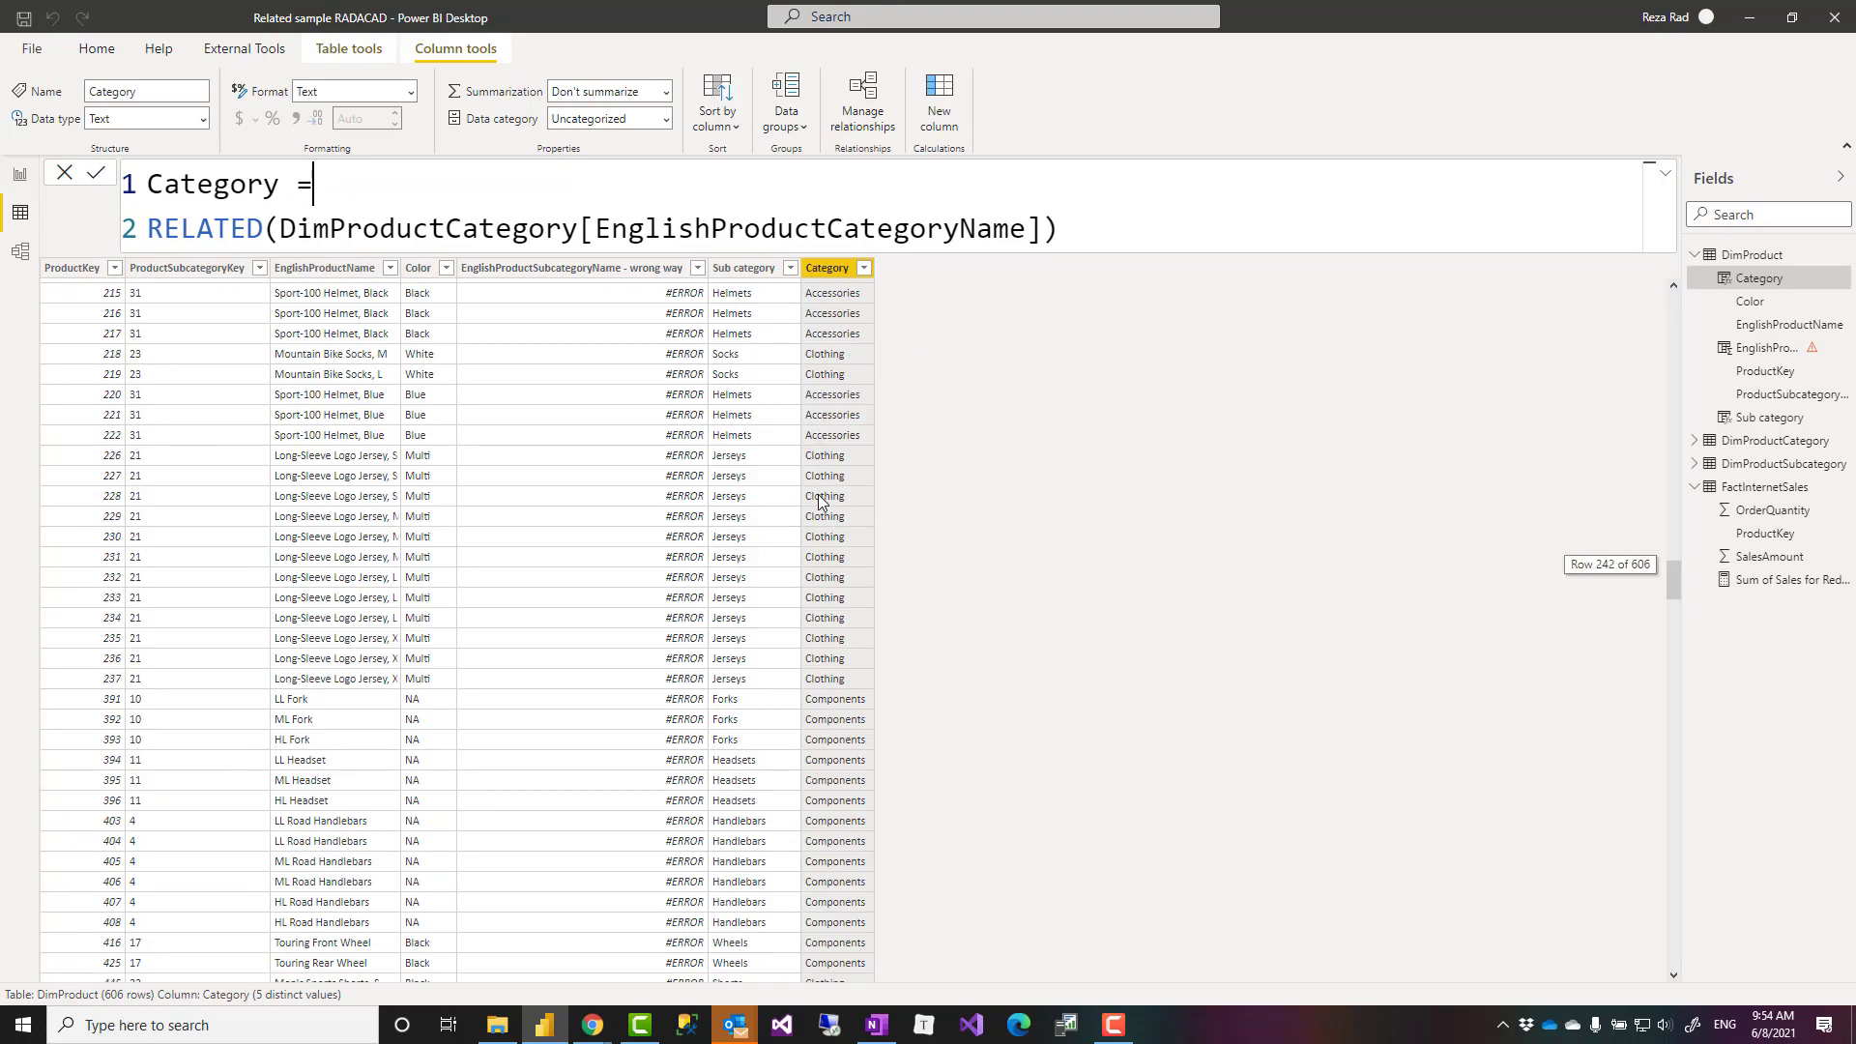
scroll(820, 530, "up", 10)
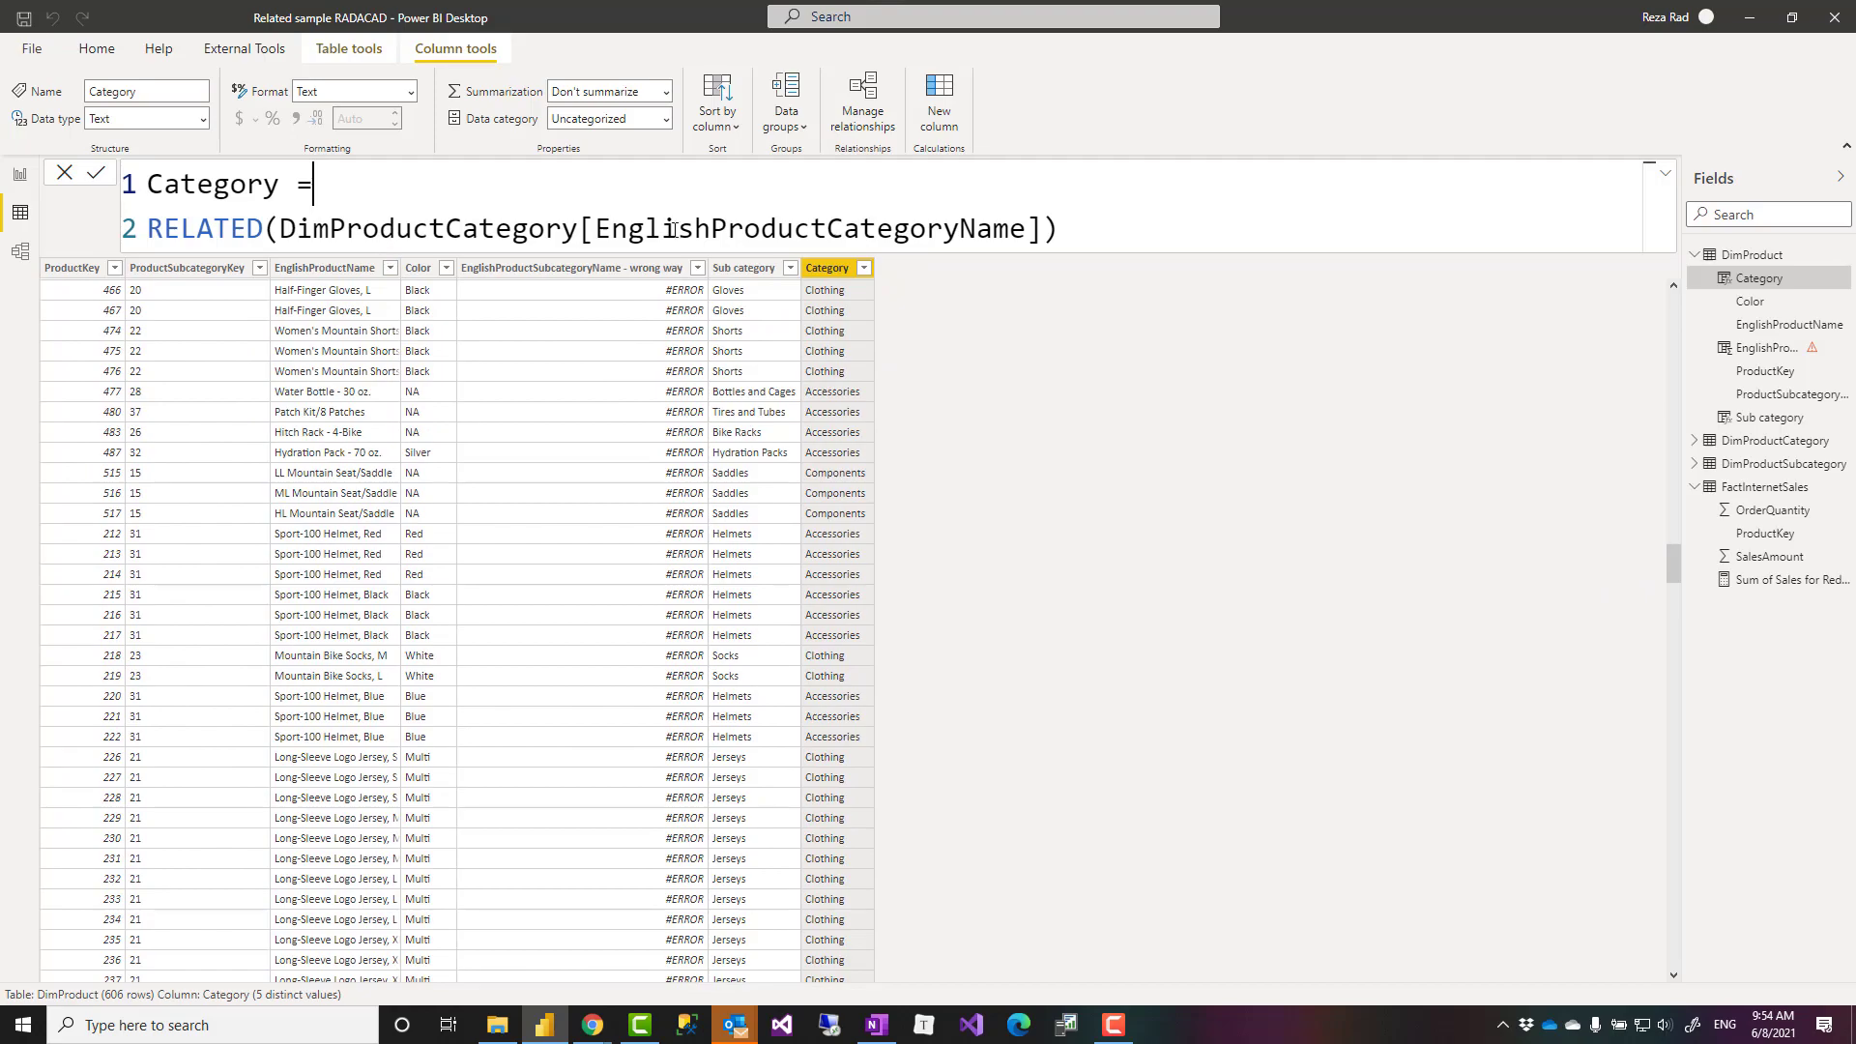
left_click(1094, 229)
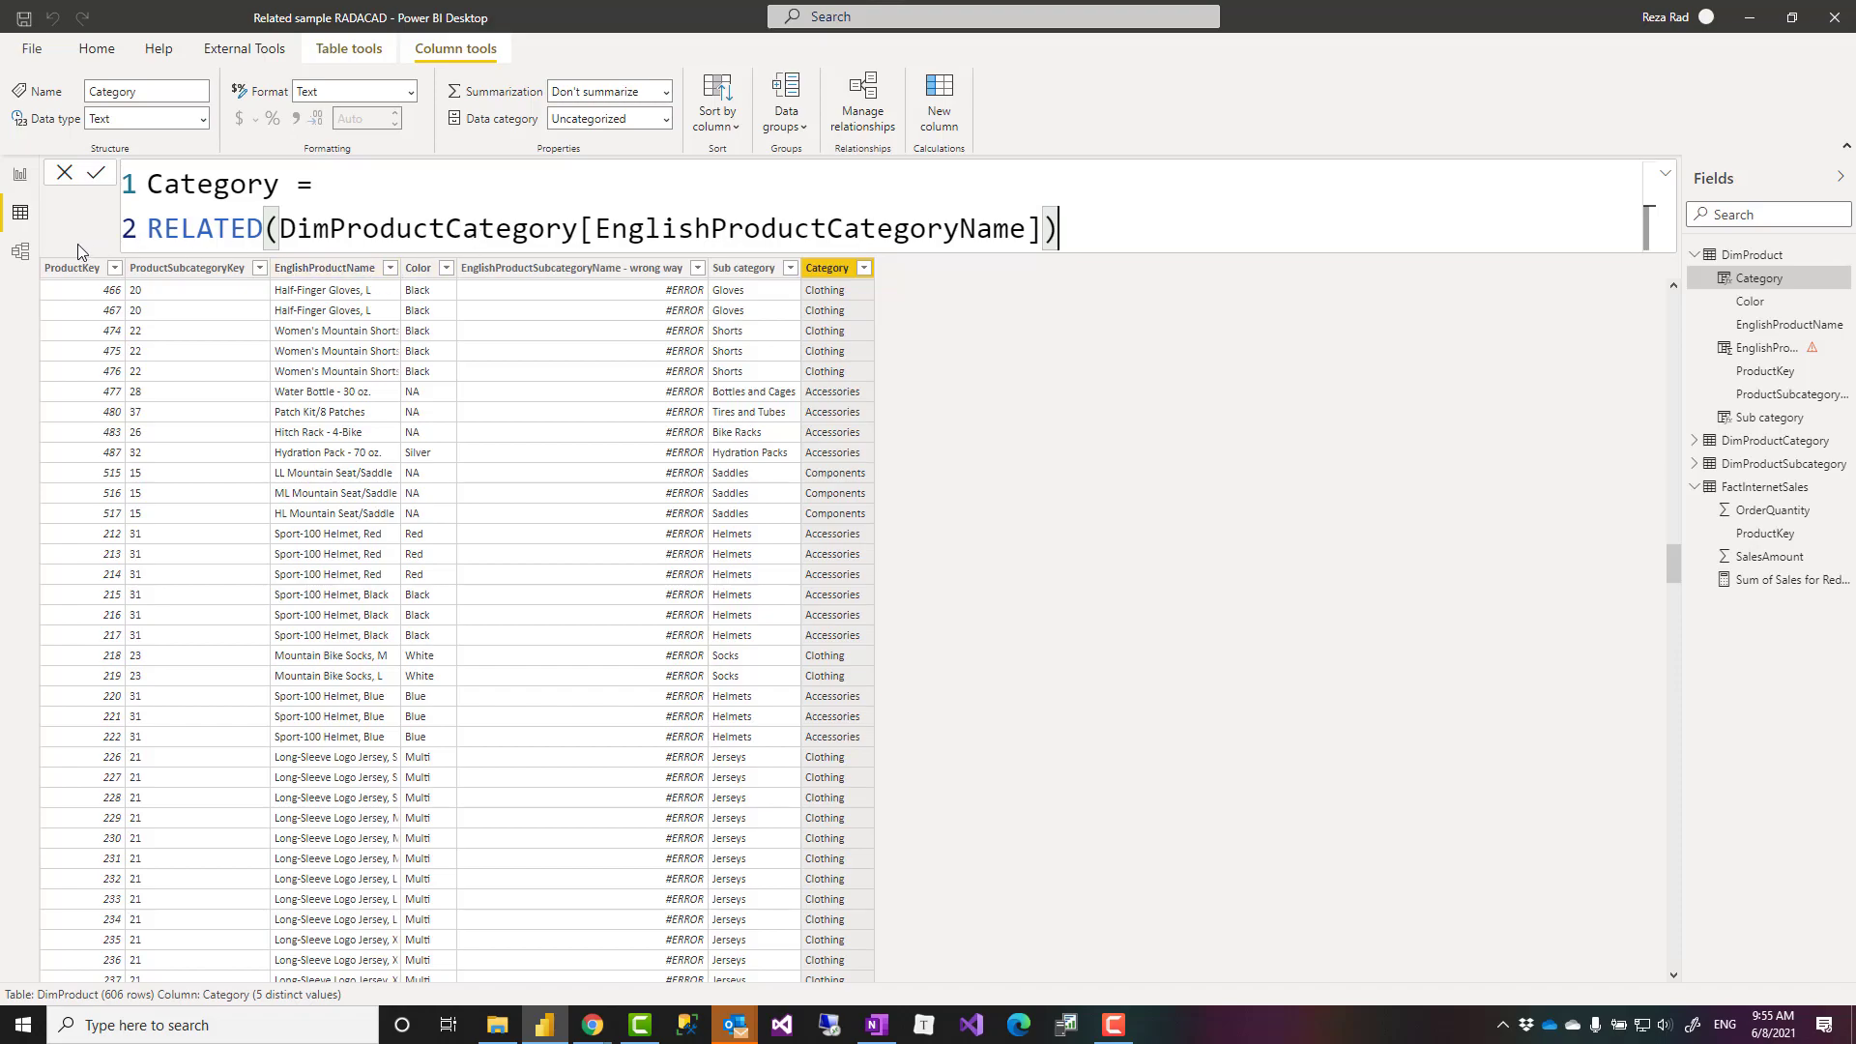
double_click(204, 236)
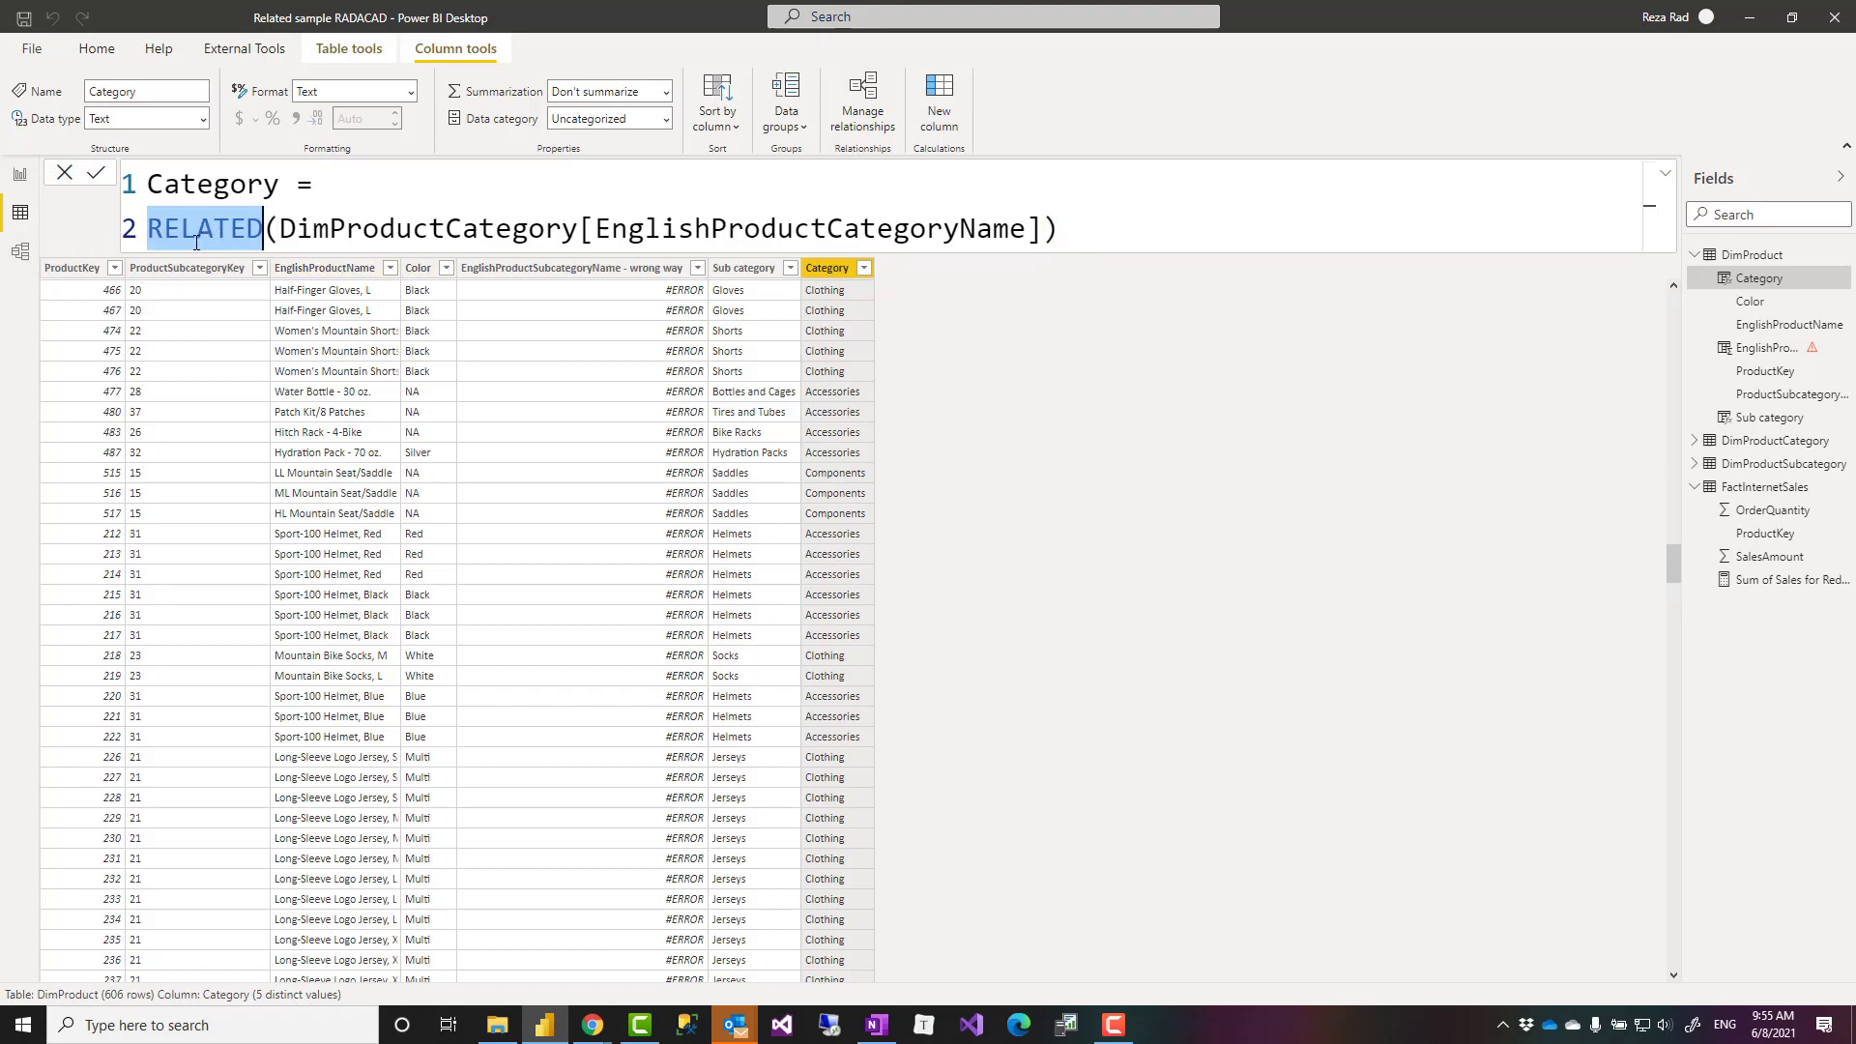
left_click(20, 253)
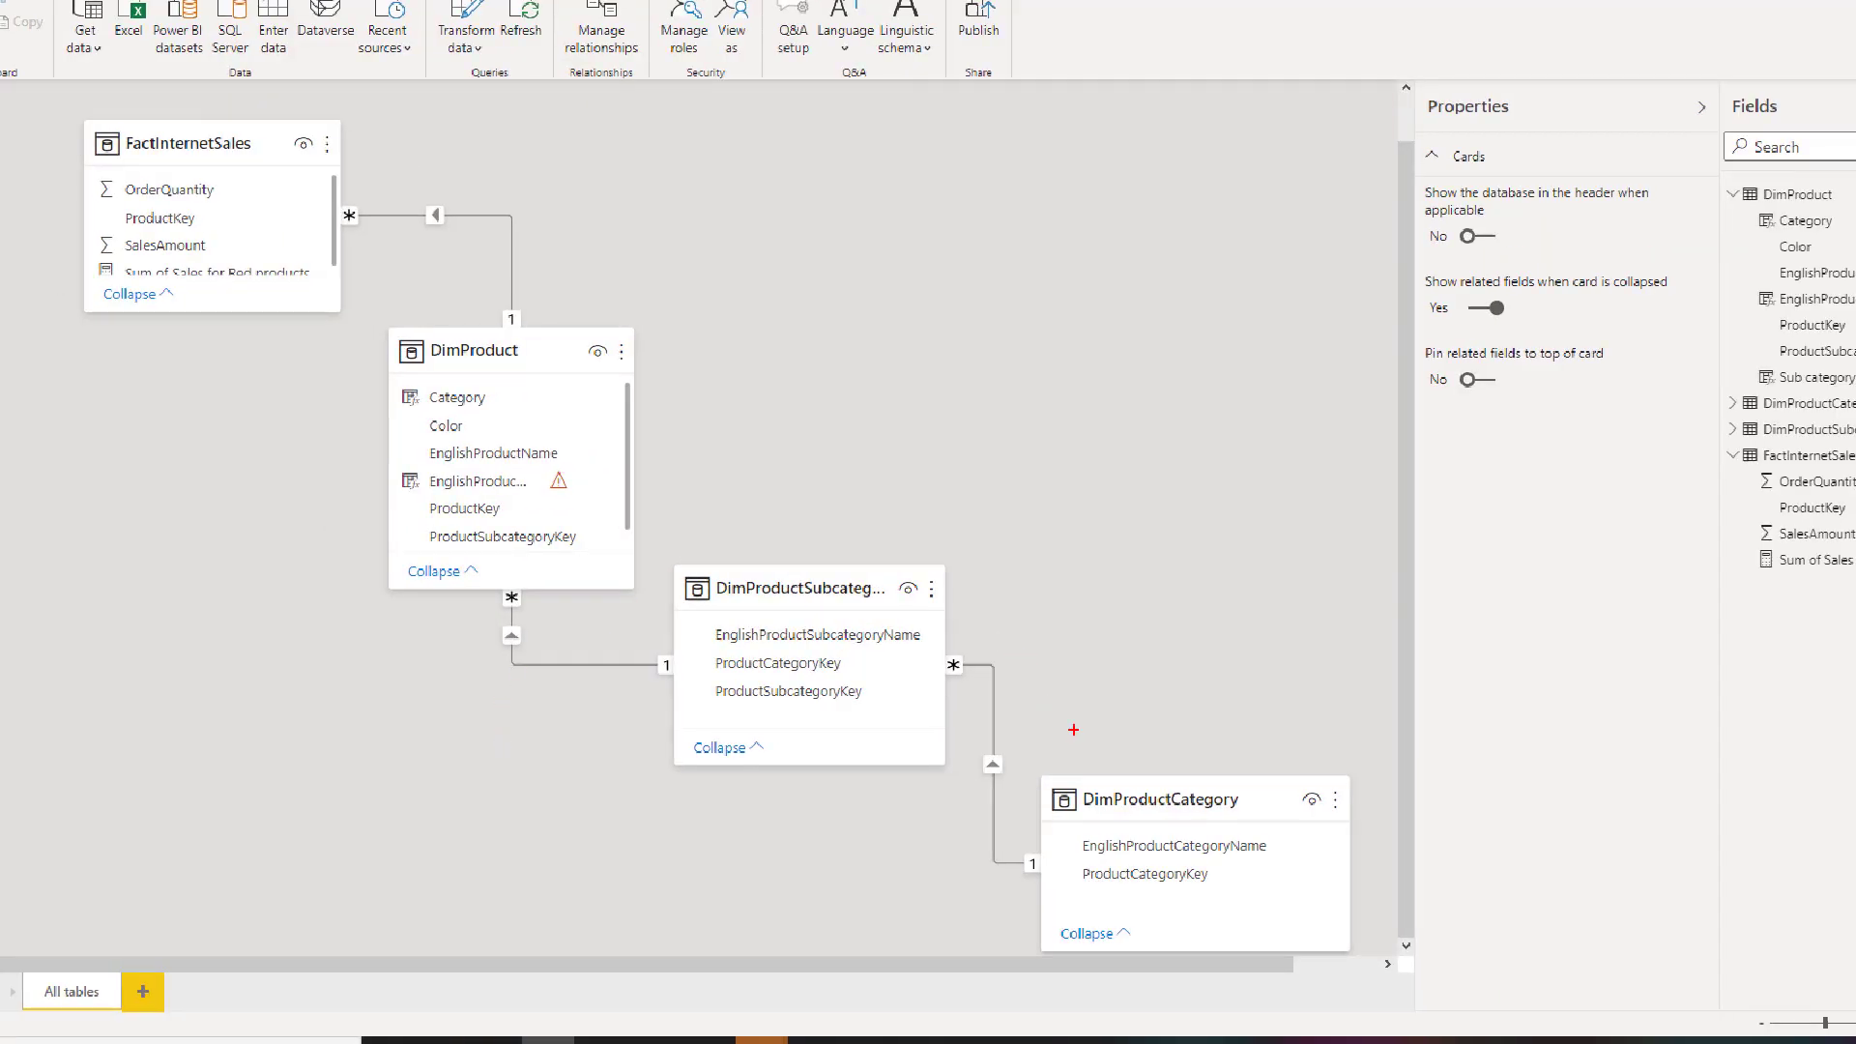
mouse_move(1065, 829)
left_mouse_down()
mouse_move(1312, 865)
mouse_move(1281, 593)
mouse_move(1186, 414)
mouse_move(985, 301)
mouse_move(388, 201)
left_mouse_up()
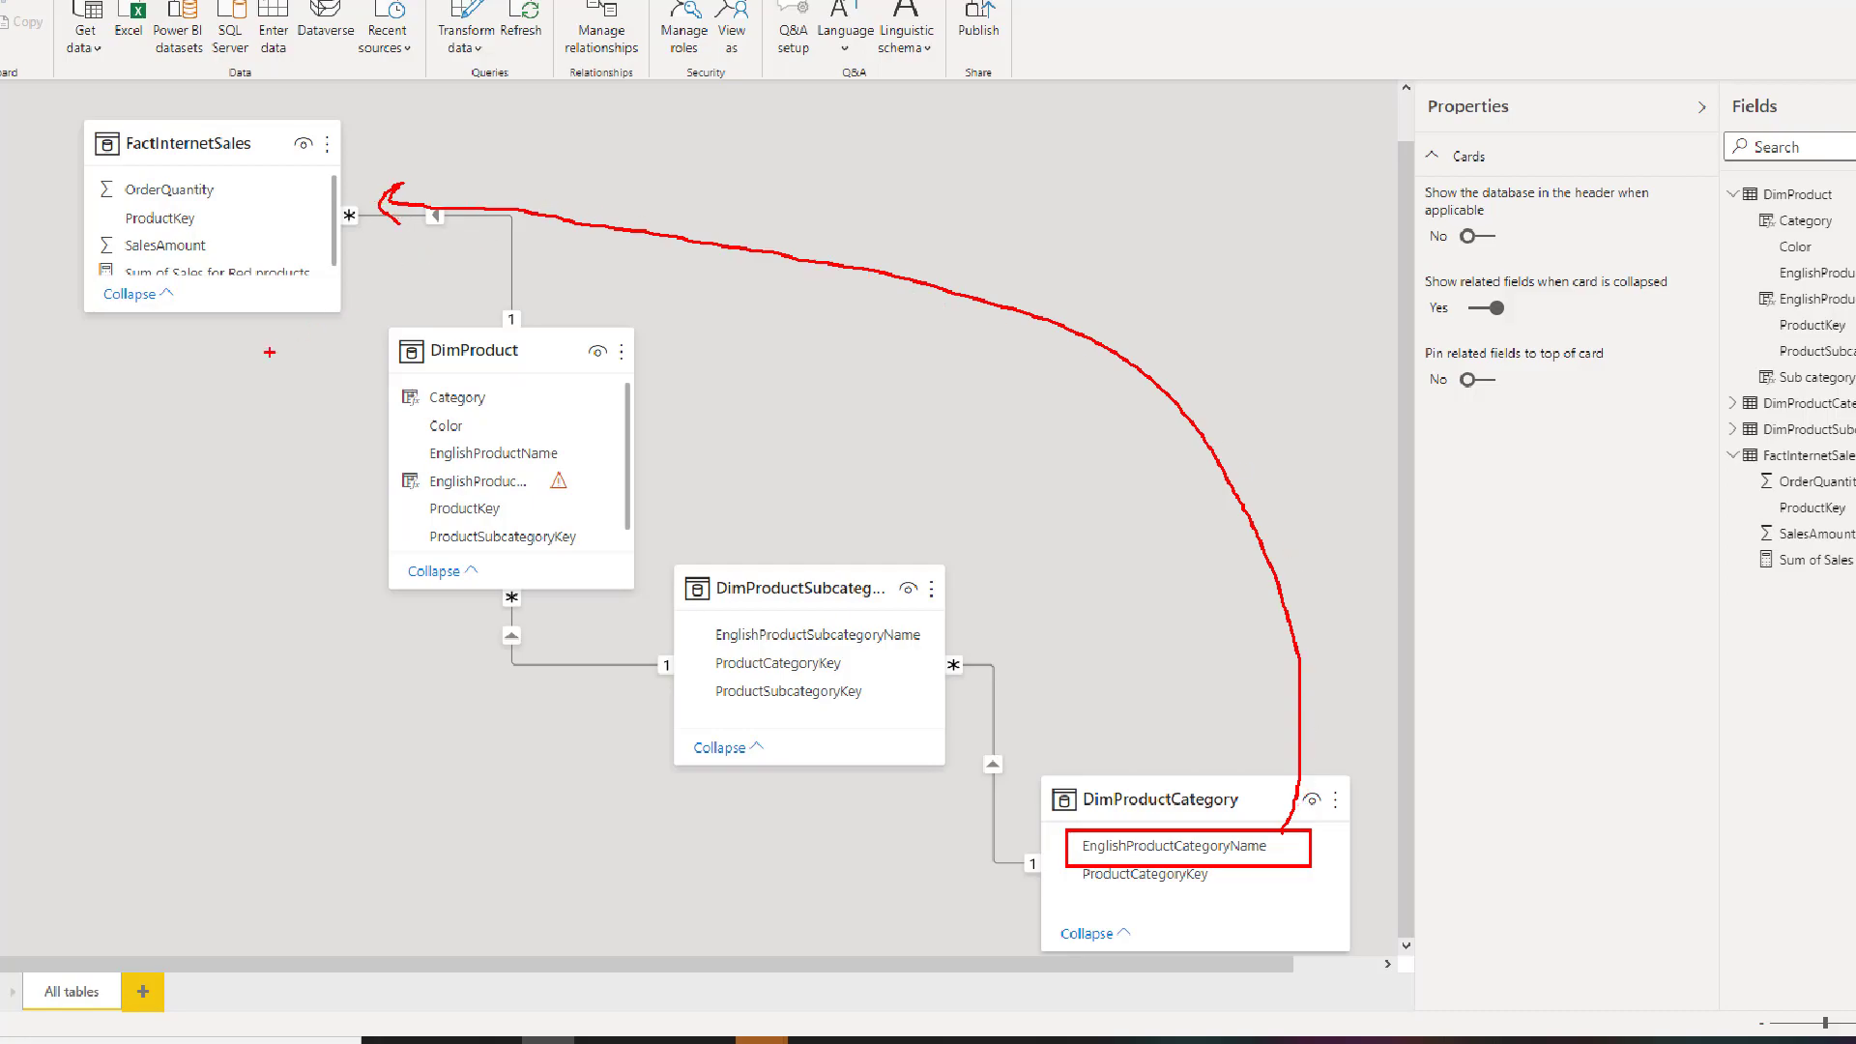
left_click_drag(191, 373, 237, 500)
mouse_move(271, 566)
left_mouse_down()
mouse_move(360, 659)
mouse_move(422, 689)
left_mouse_up()
left_click_drag(453, 714, 621, 783)
mouse_move(743, 817)
left_mouse_down()
mouse_move(951, 837)
mouse_move(909, 861)
left_mouse_up()
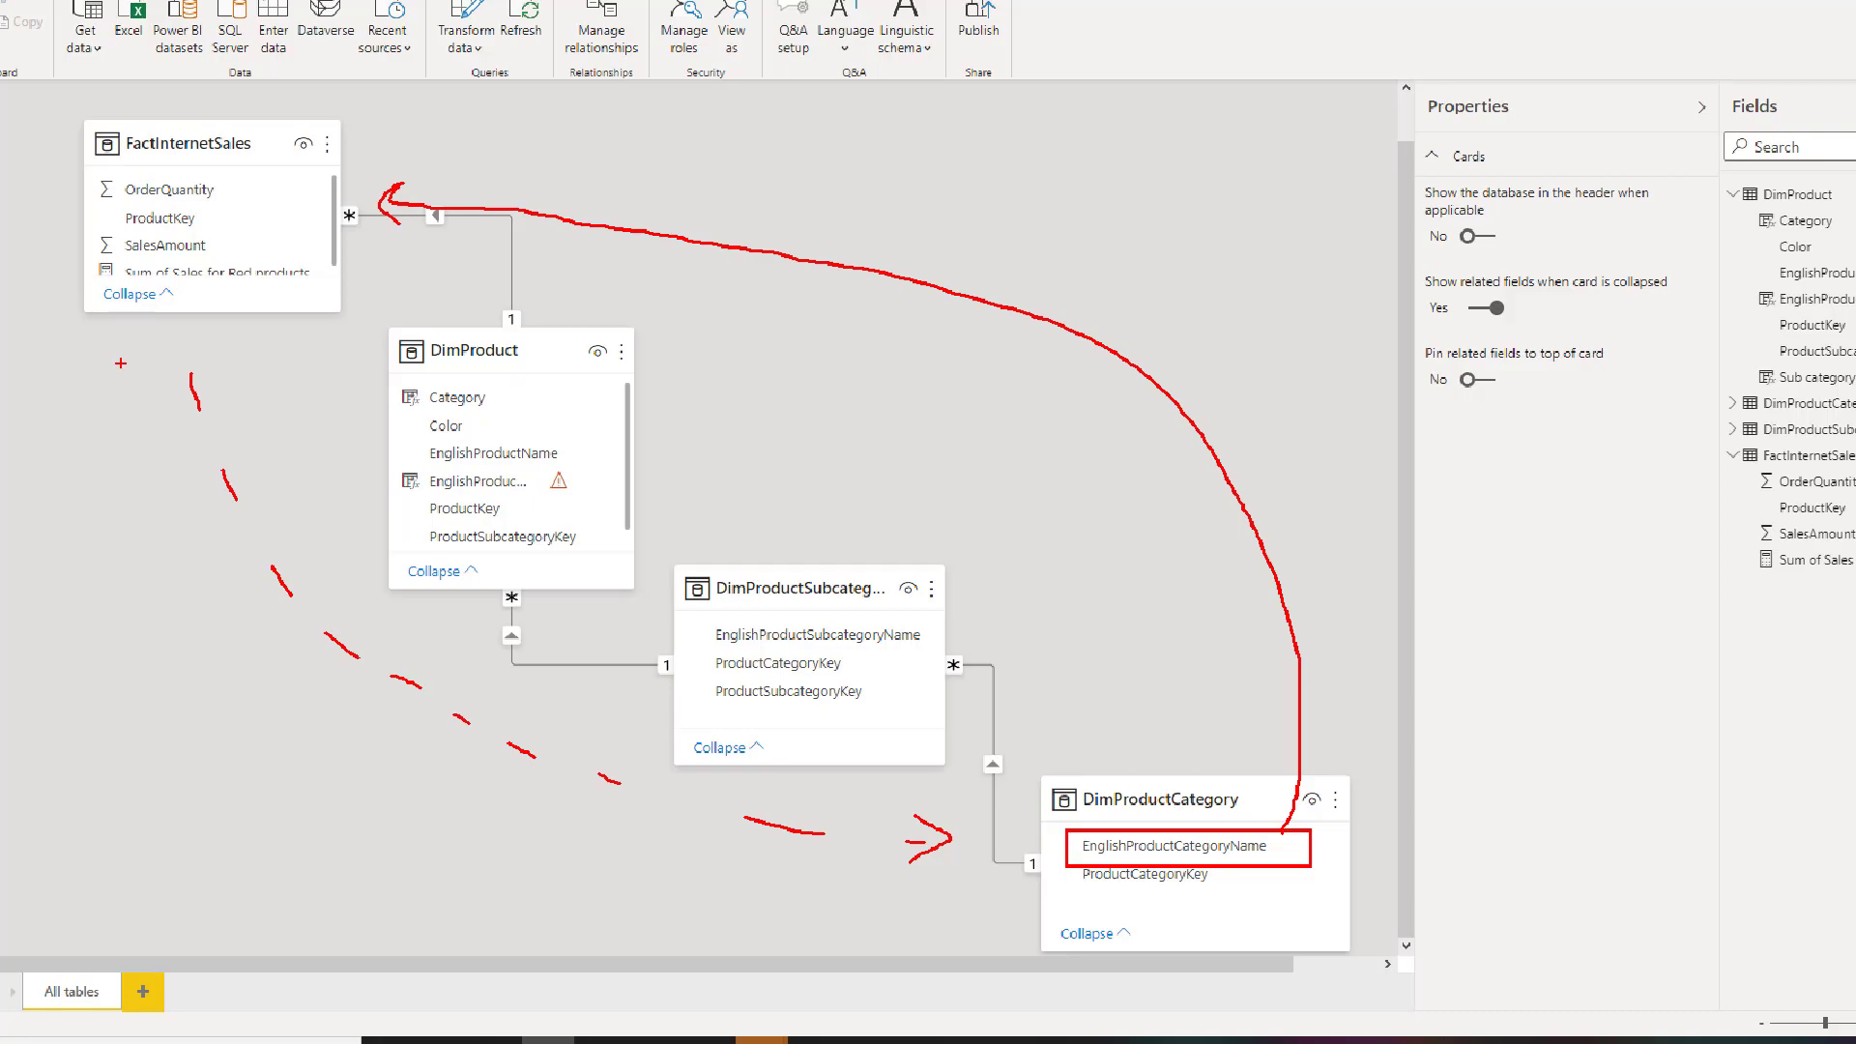
key("Escape")
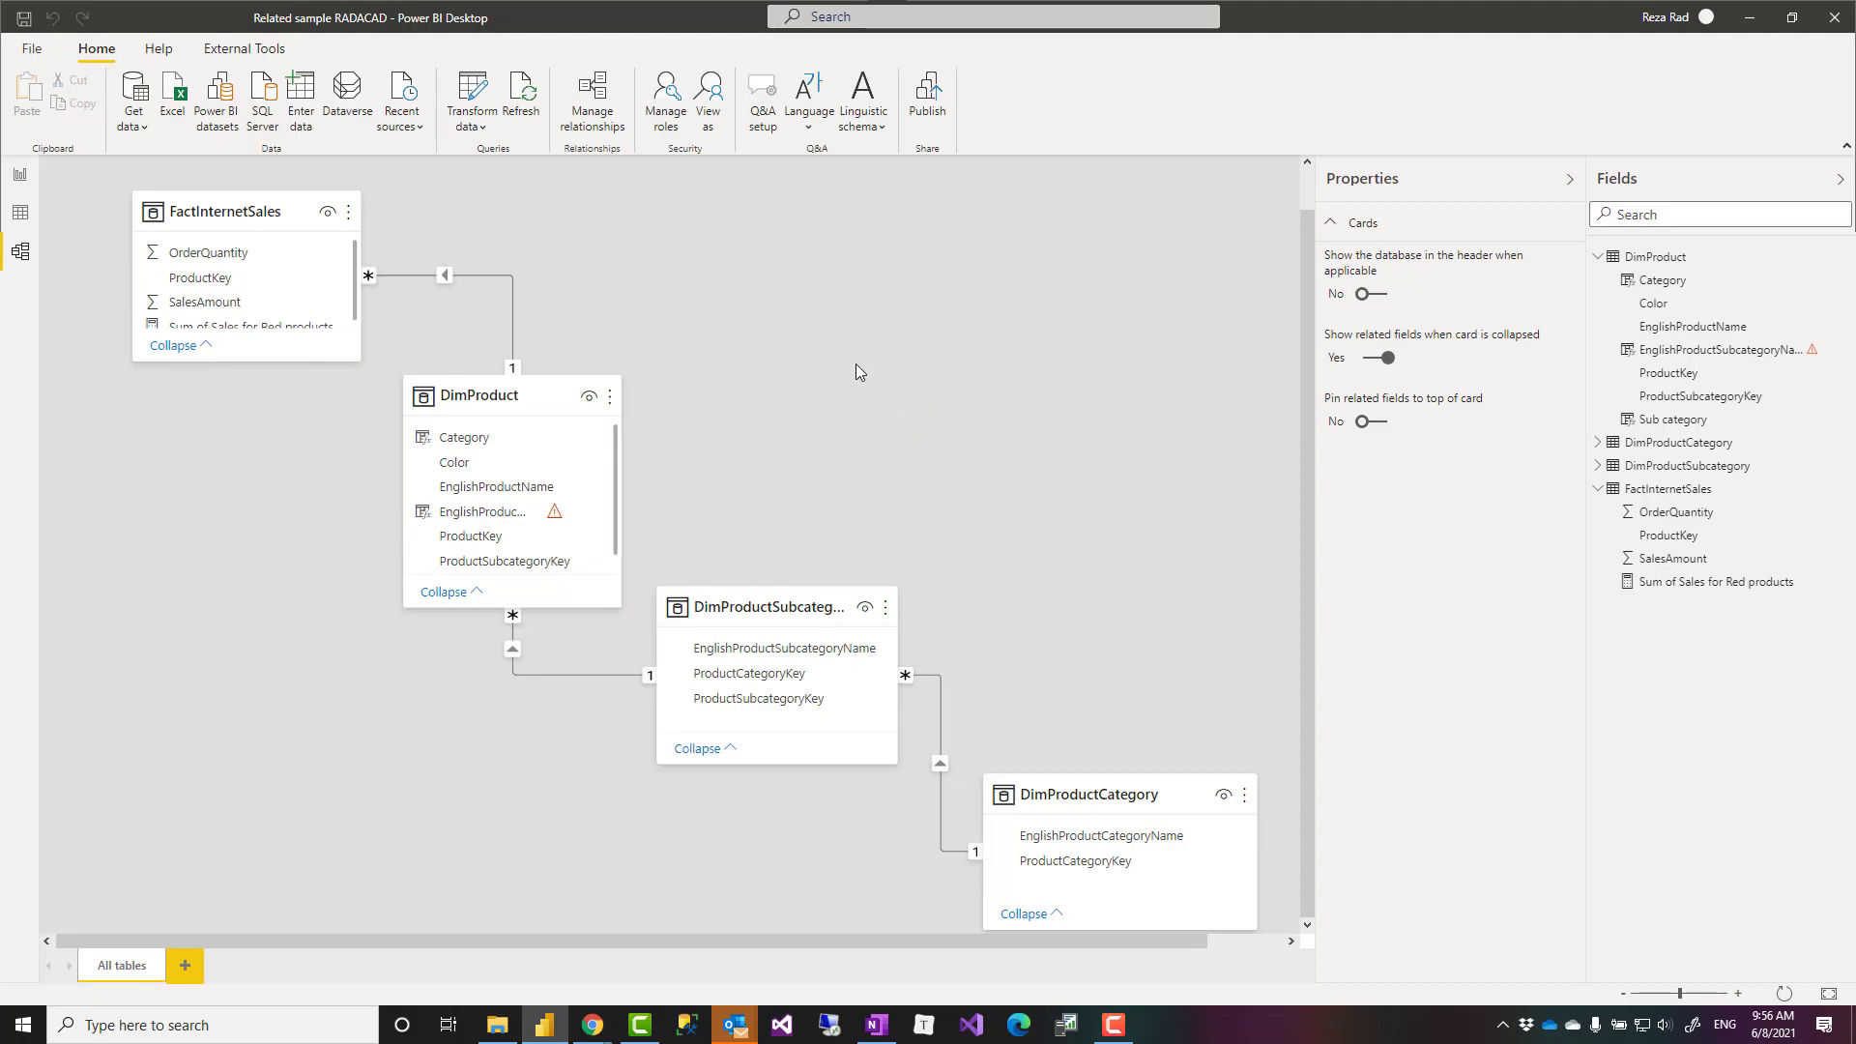
- Return to Report view and open the Sum of Sales for Red products measure formula
left_click(21, 178)
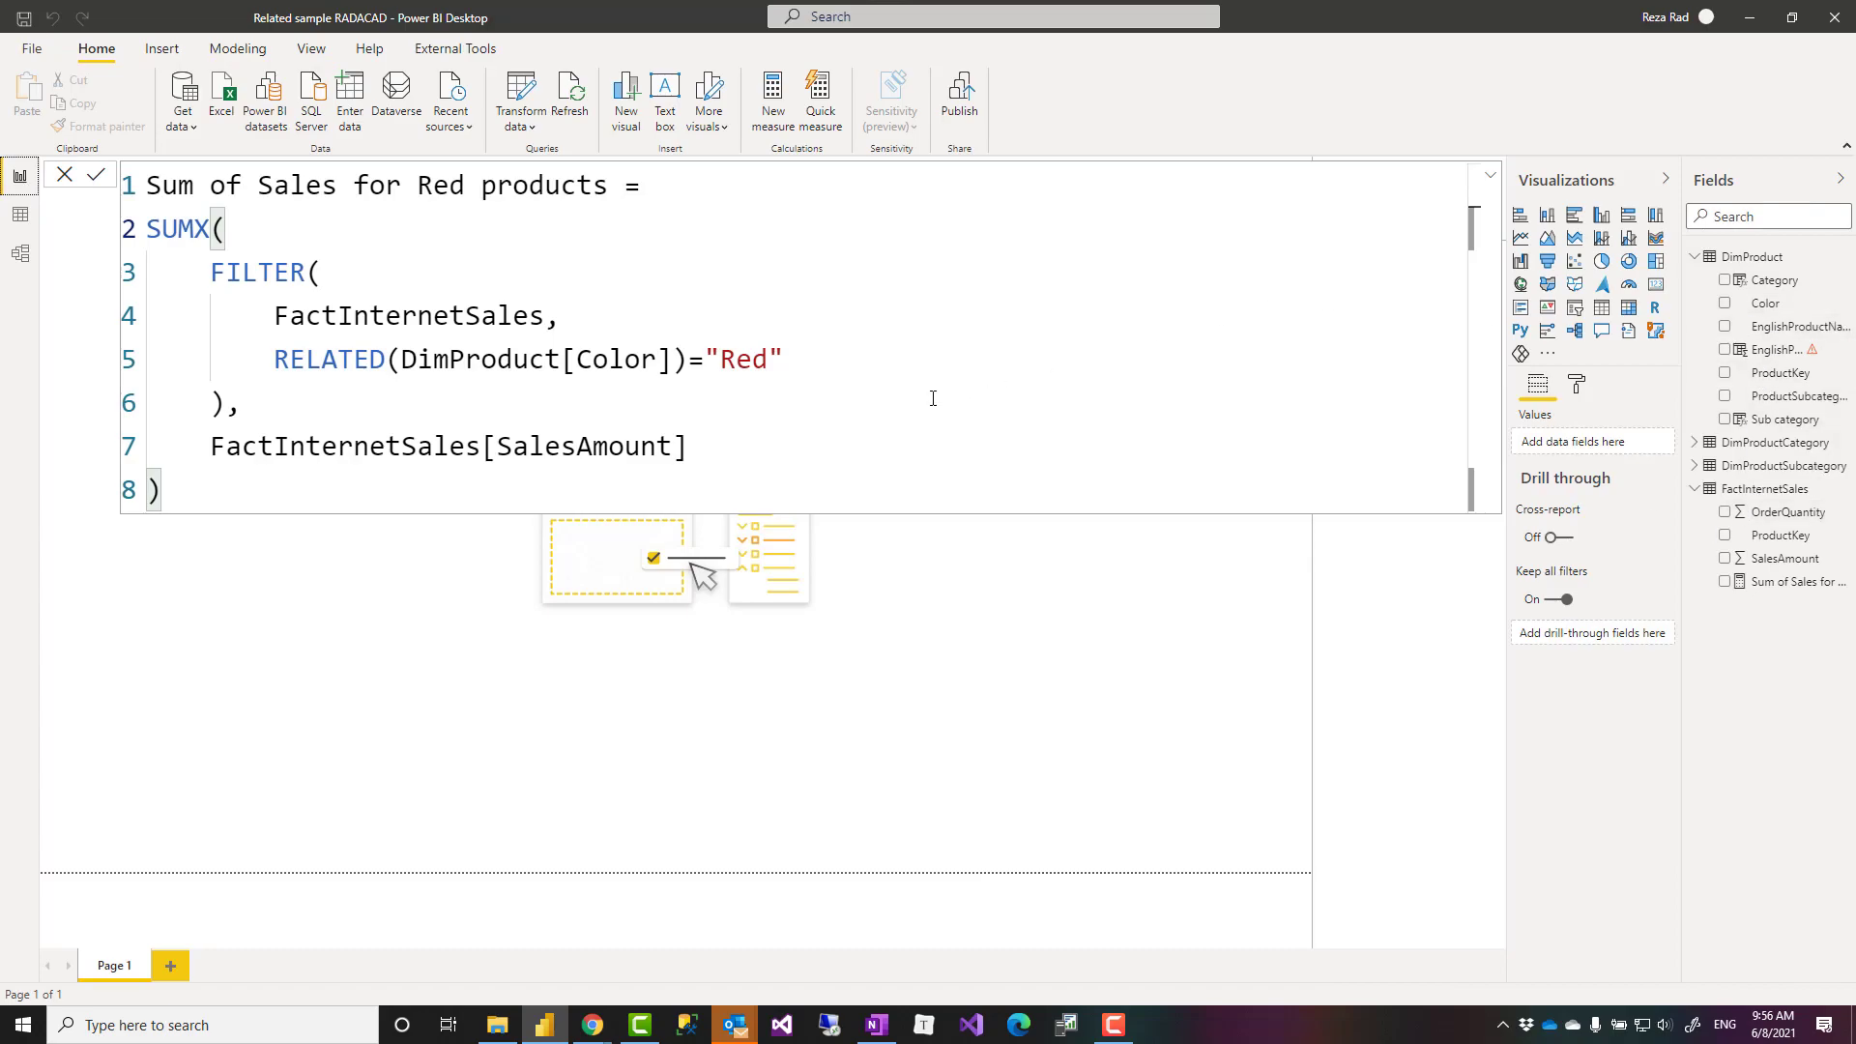
left_click(305, 484)
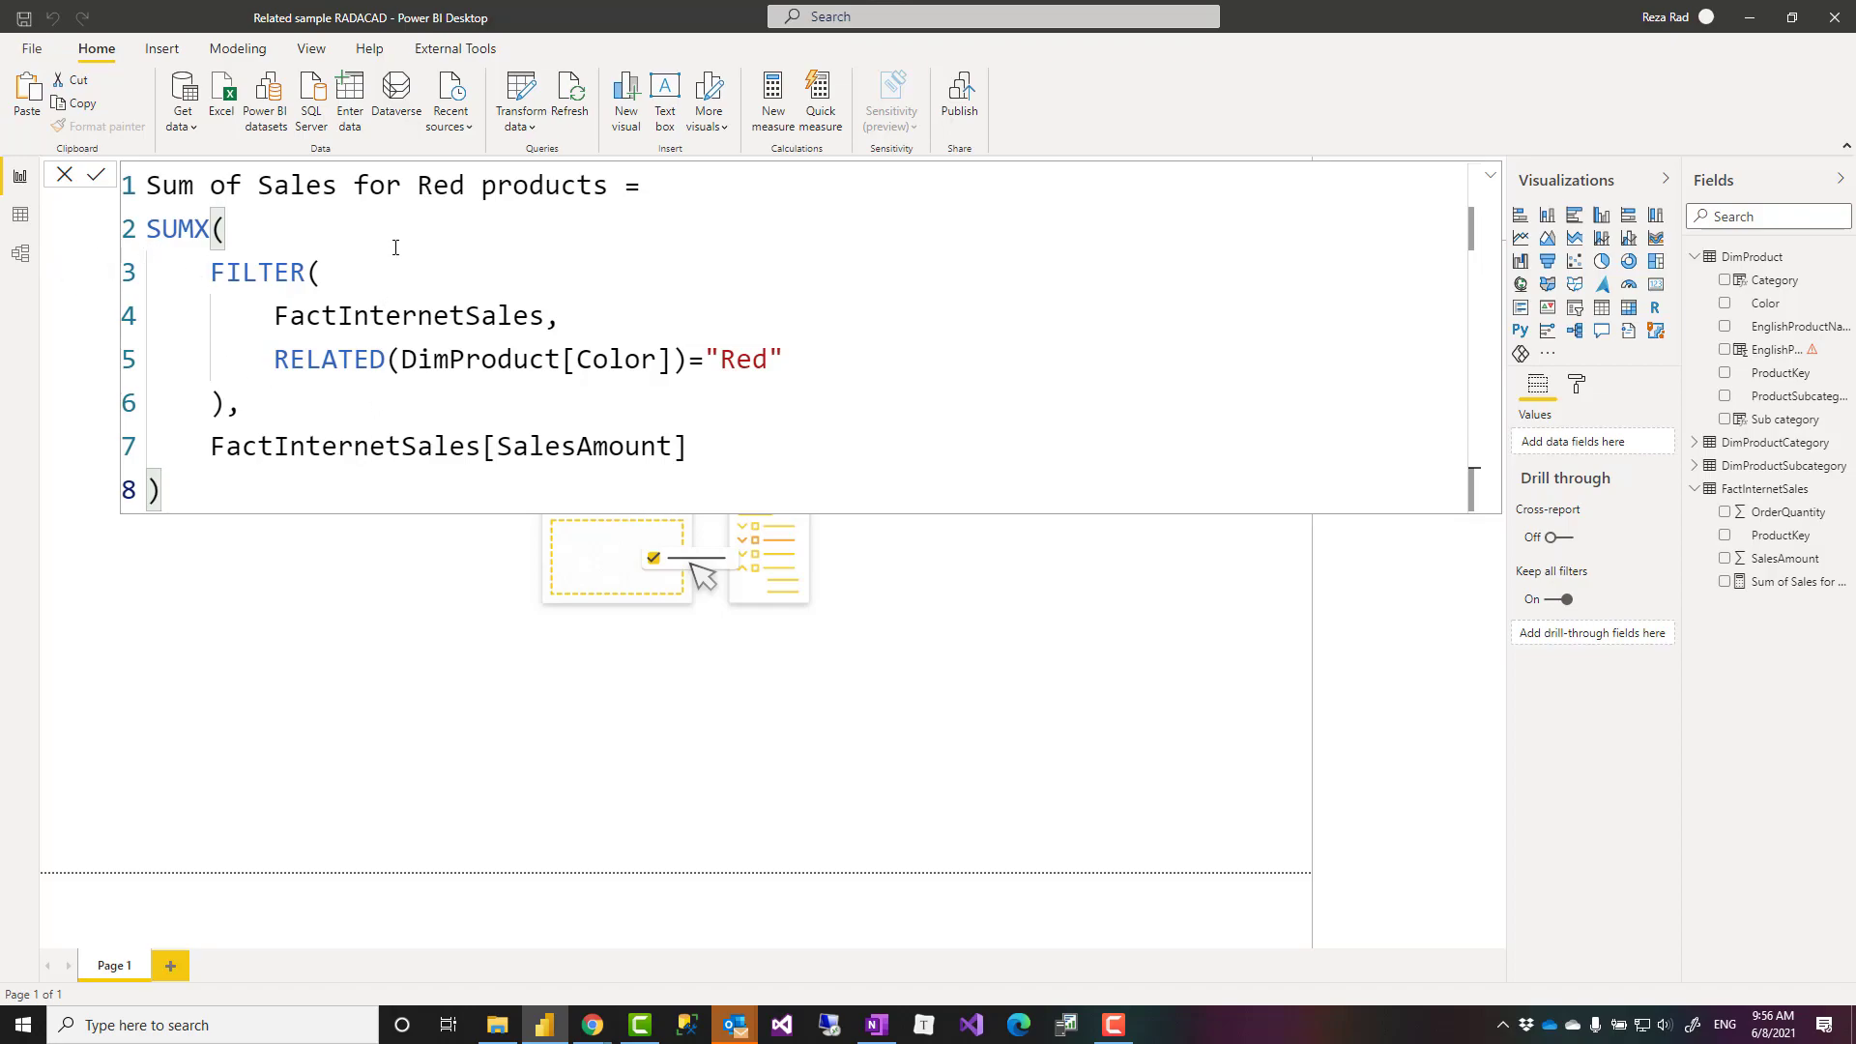
- Switch to Model view and zoom in on the FactInternetSales–DimProduct relationship
left_click(20, 255)
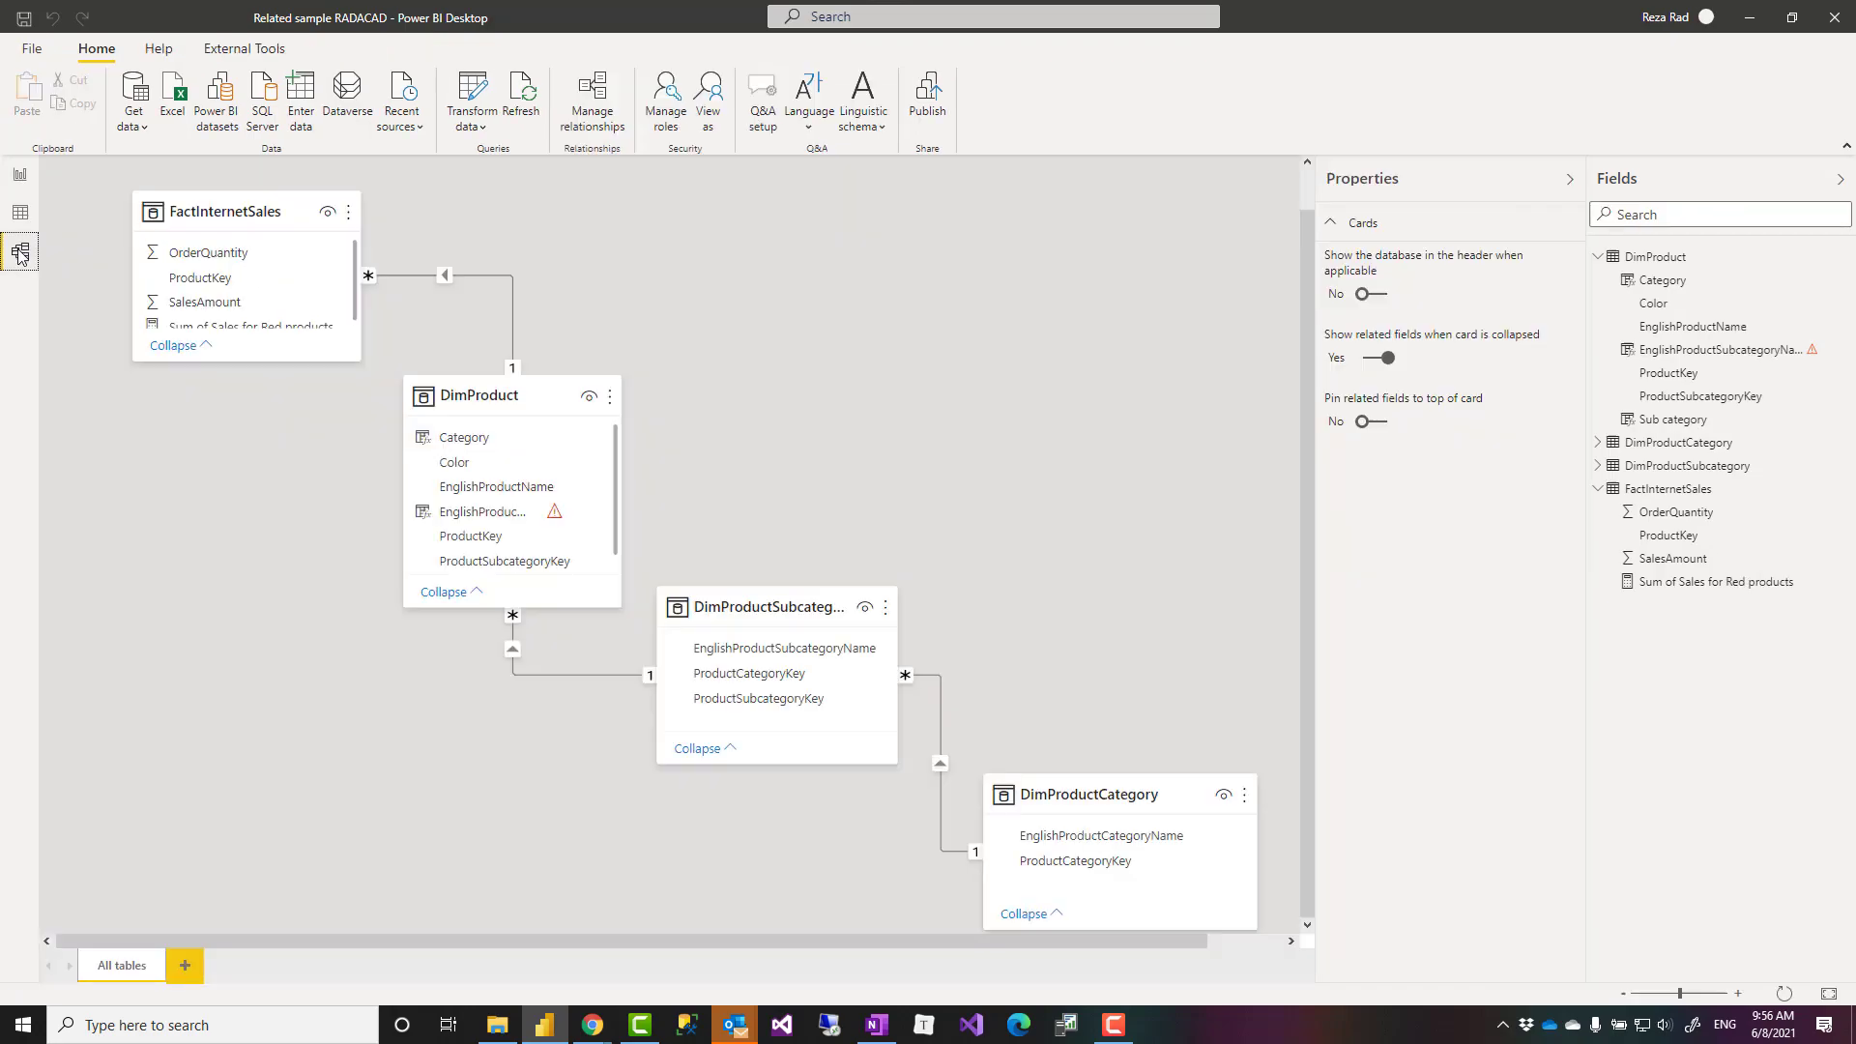
scroll(224, 345, "up", 4)
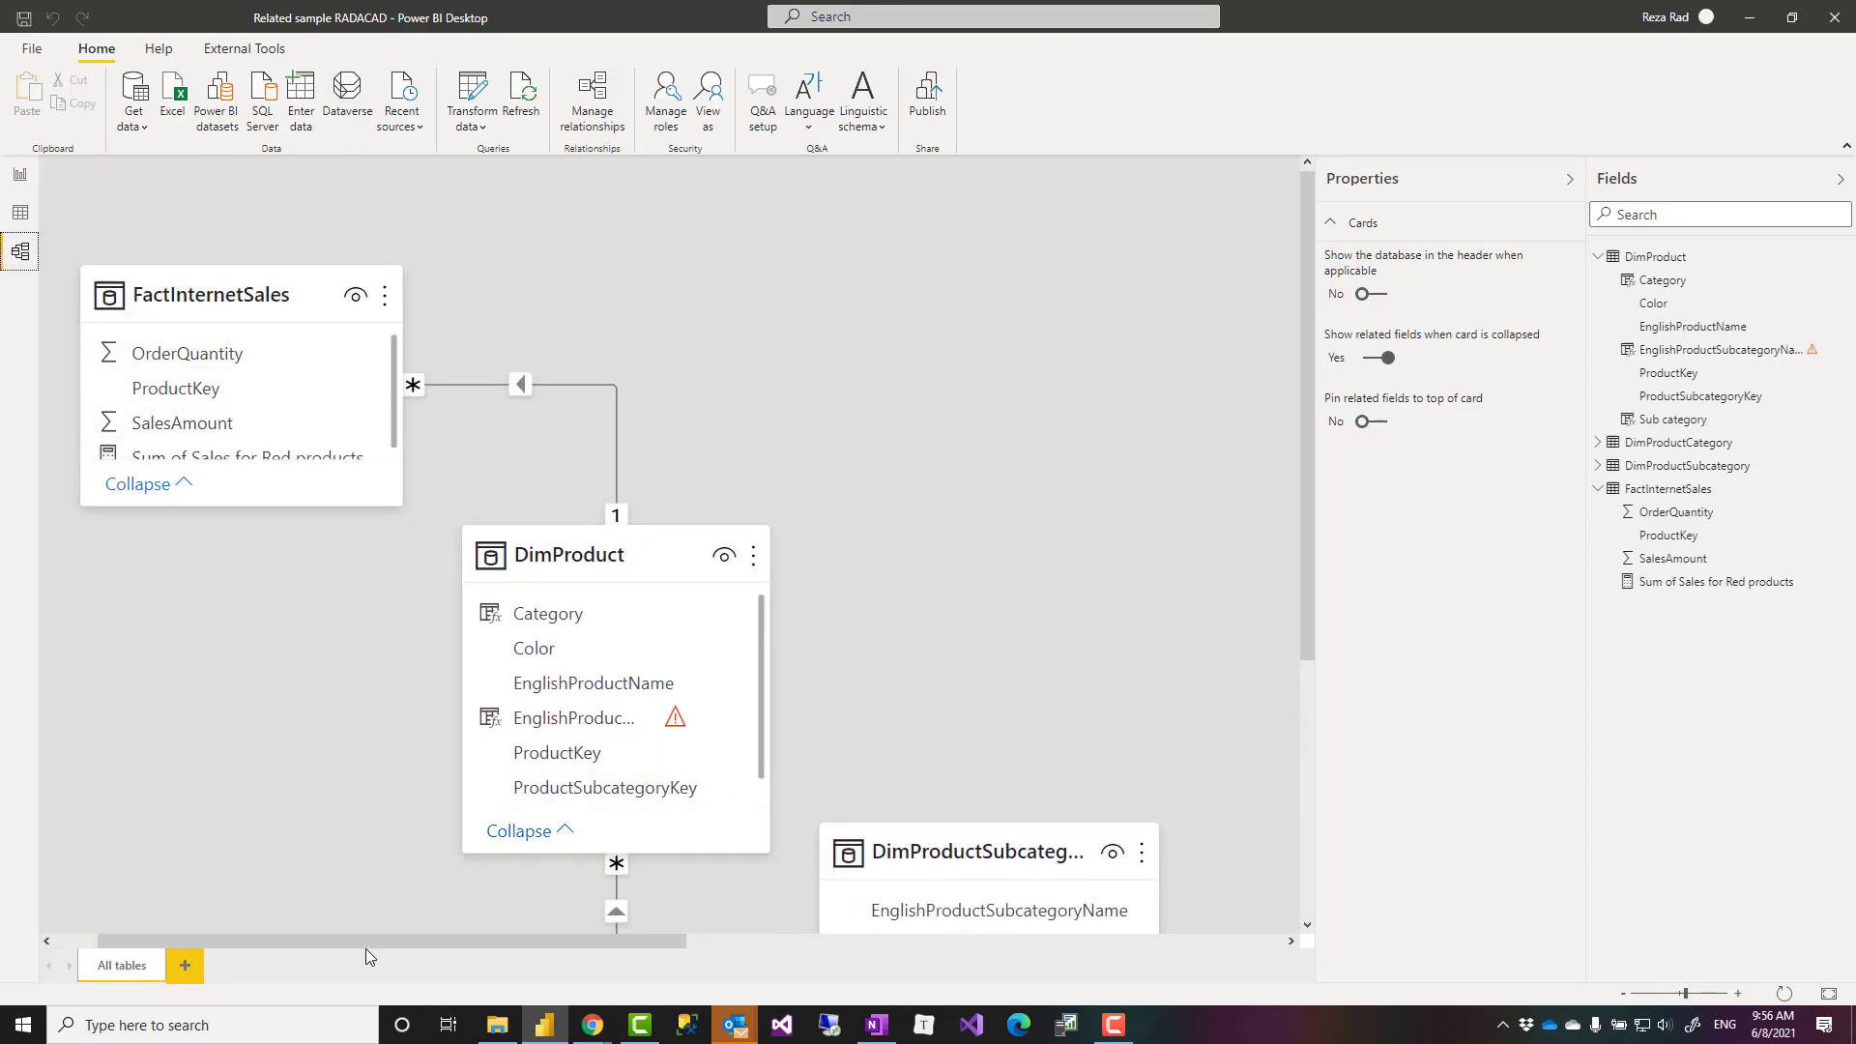
left_click_drag(366, 943, 325, 942)
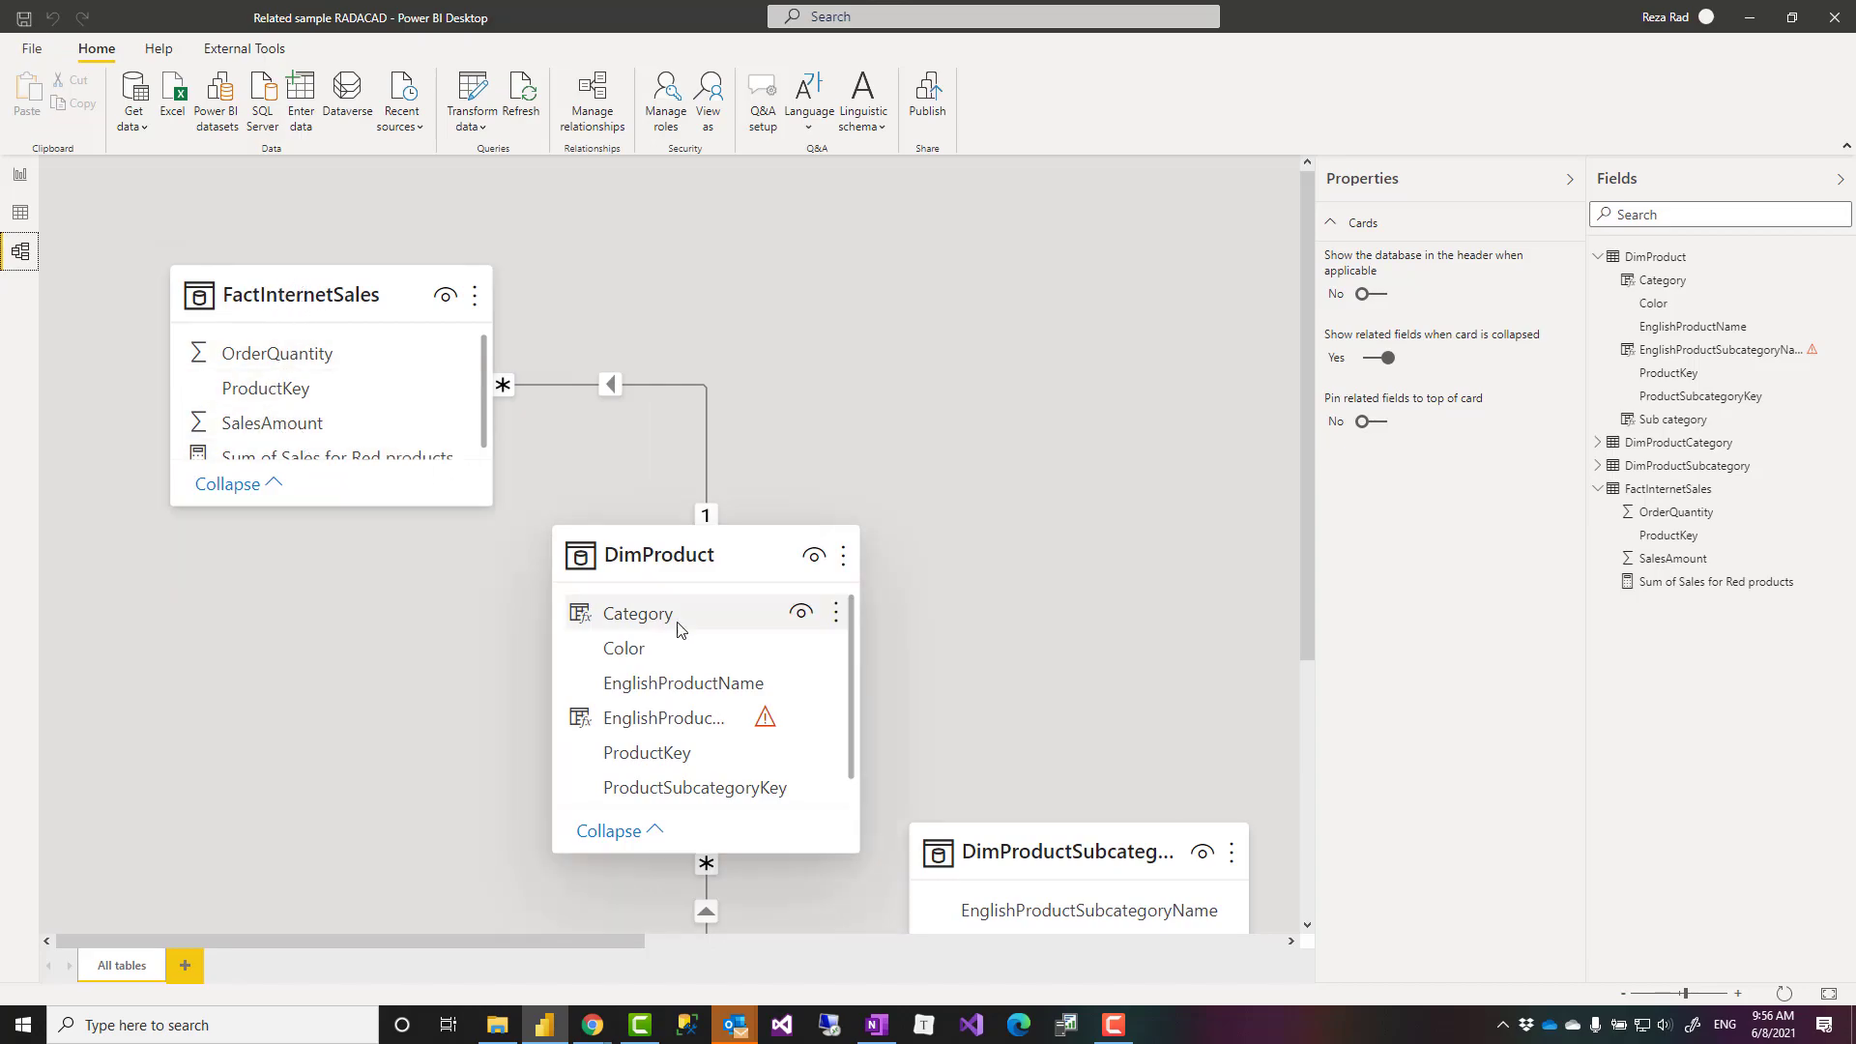
mouse_move(851, 652)
left_mouse_down()
mouse_move(854, 676)
mouse_move(832, 640)
left_mouse_up()
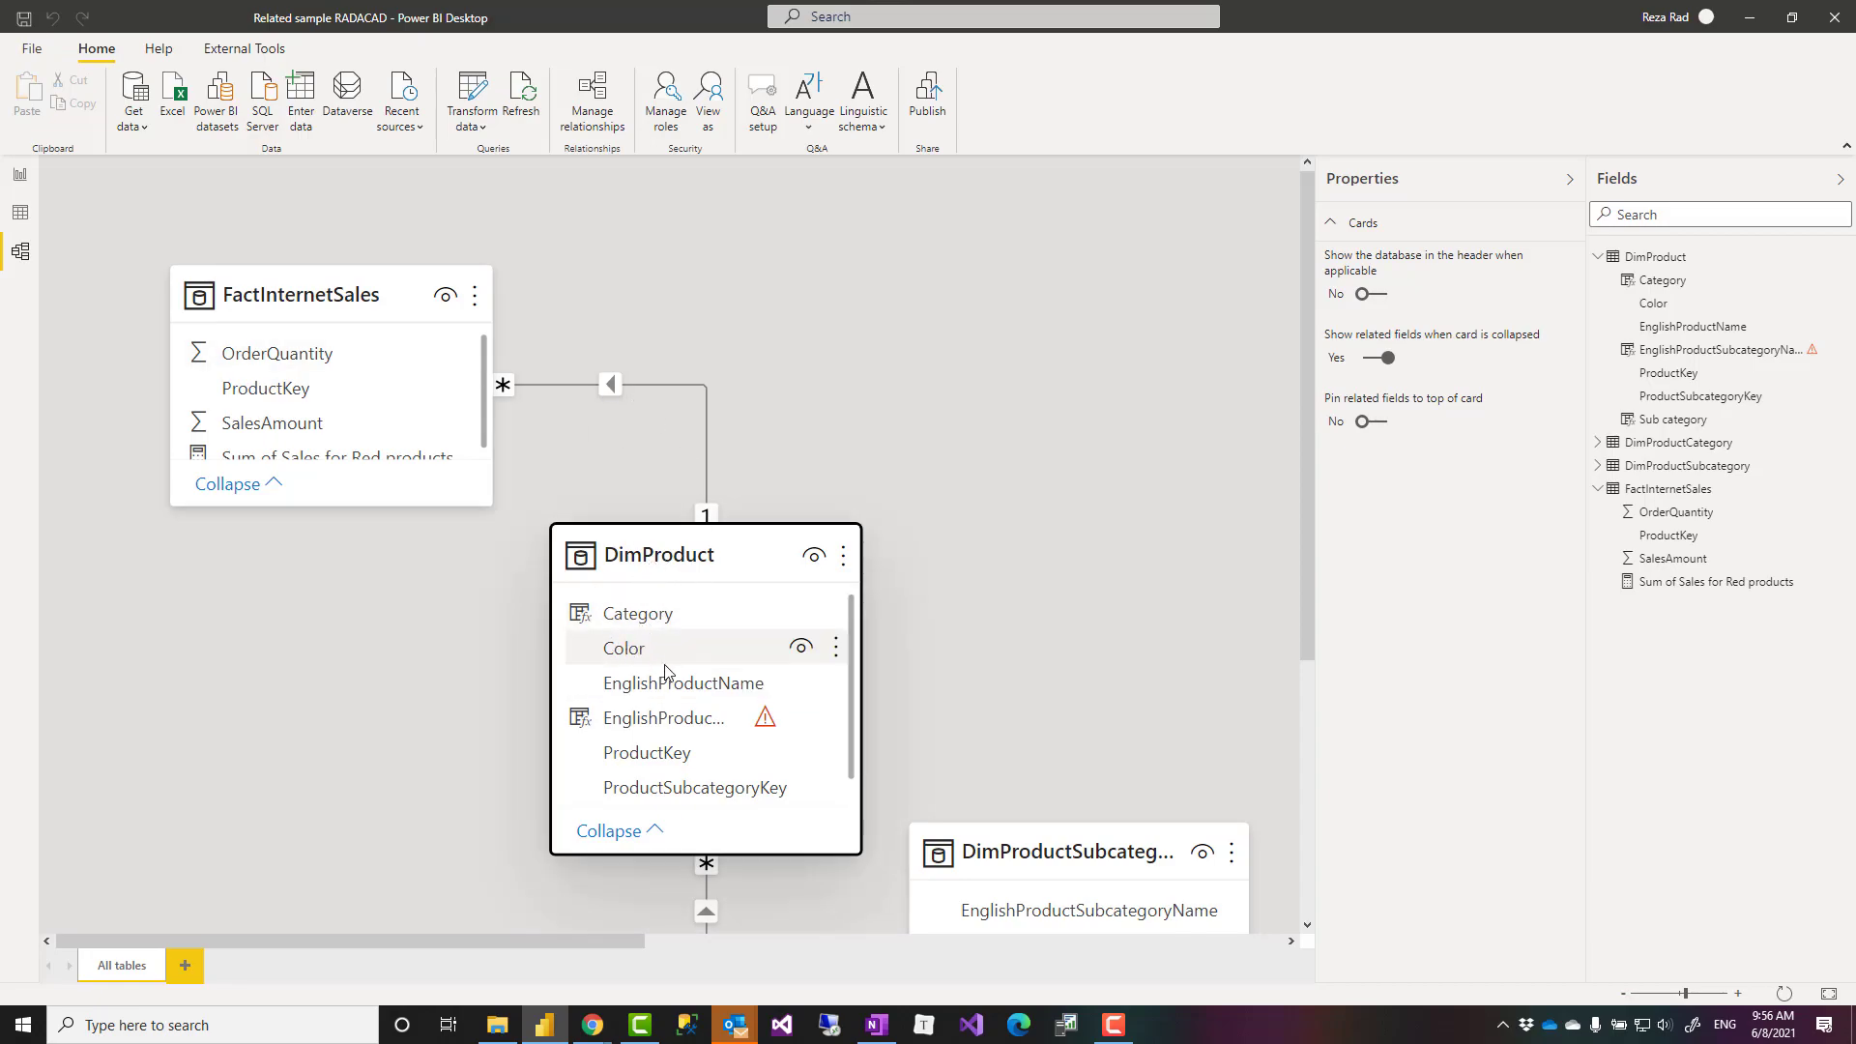
- Back in Report view, highlight FactInternetSales and the RELATED(DimProduct[Color]) expression in the measure formula
left_click(19, 178)
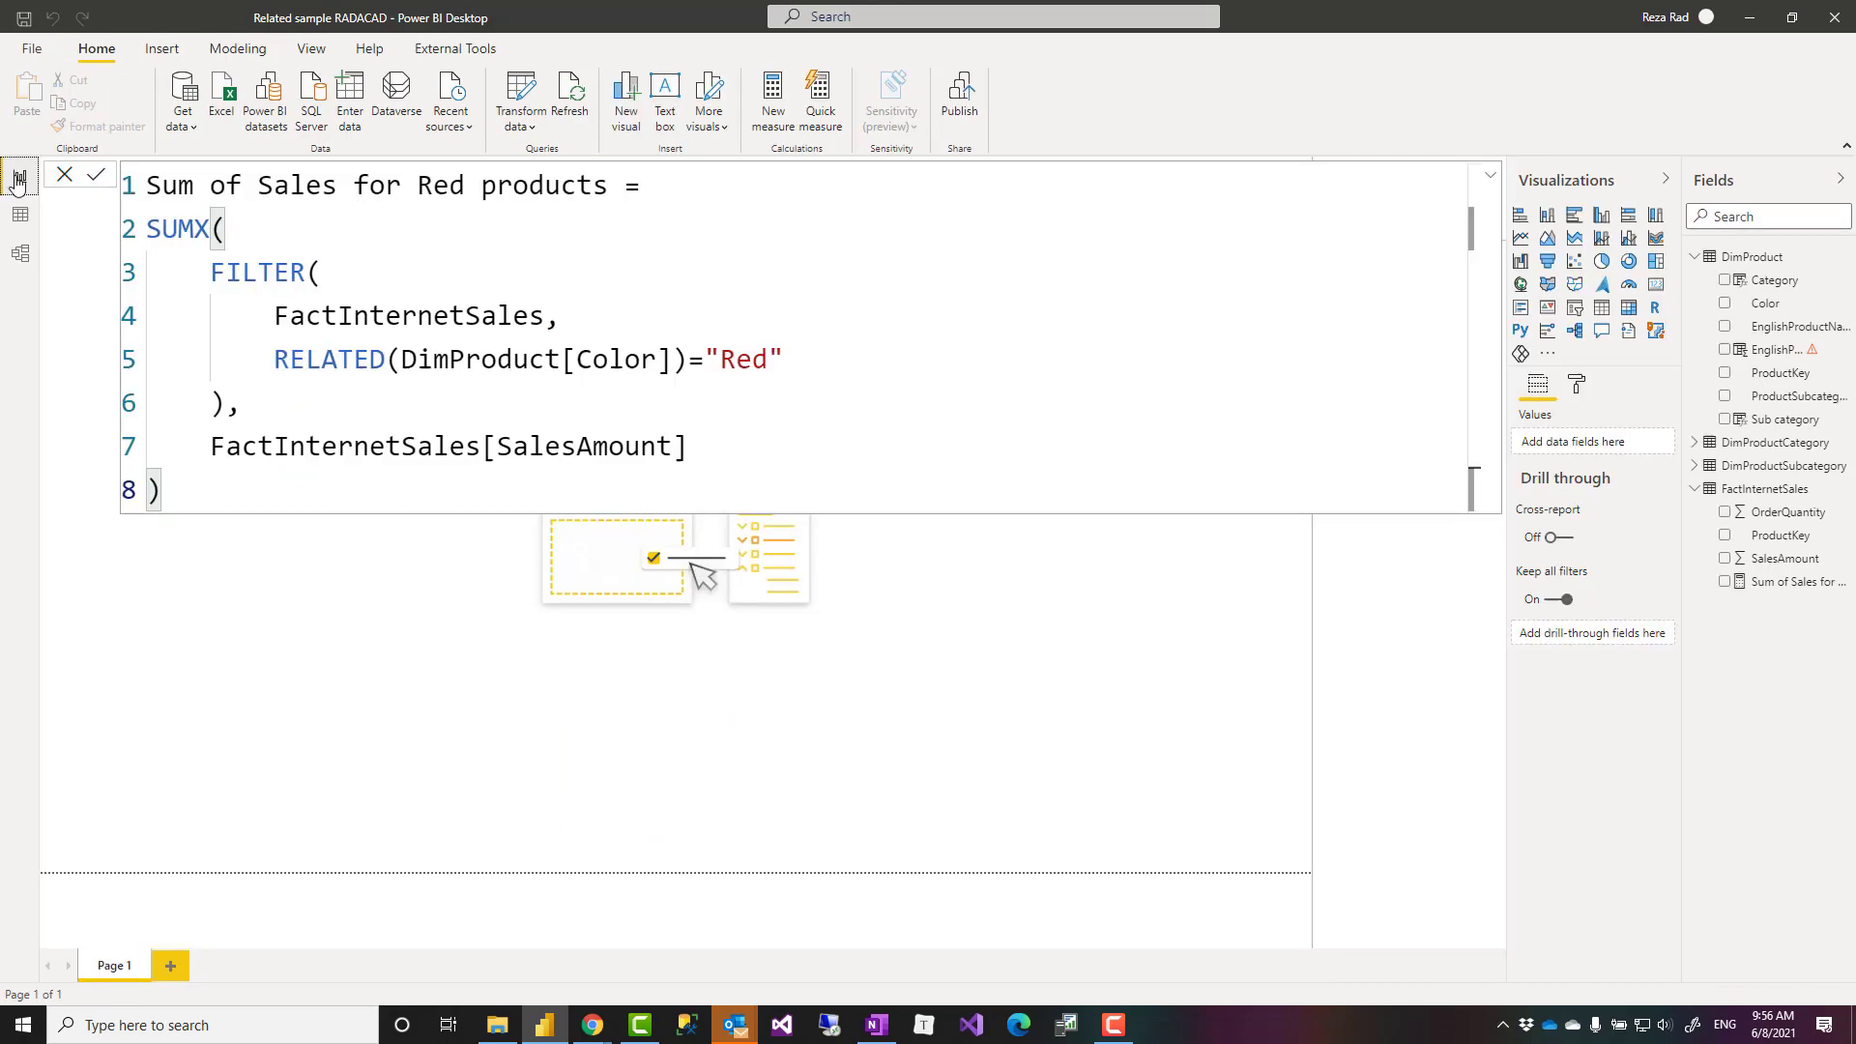
scroll(600, 438, "up", 1)
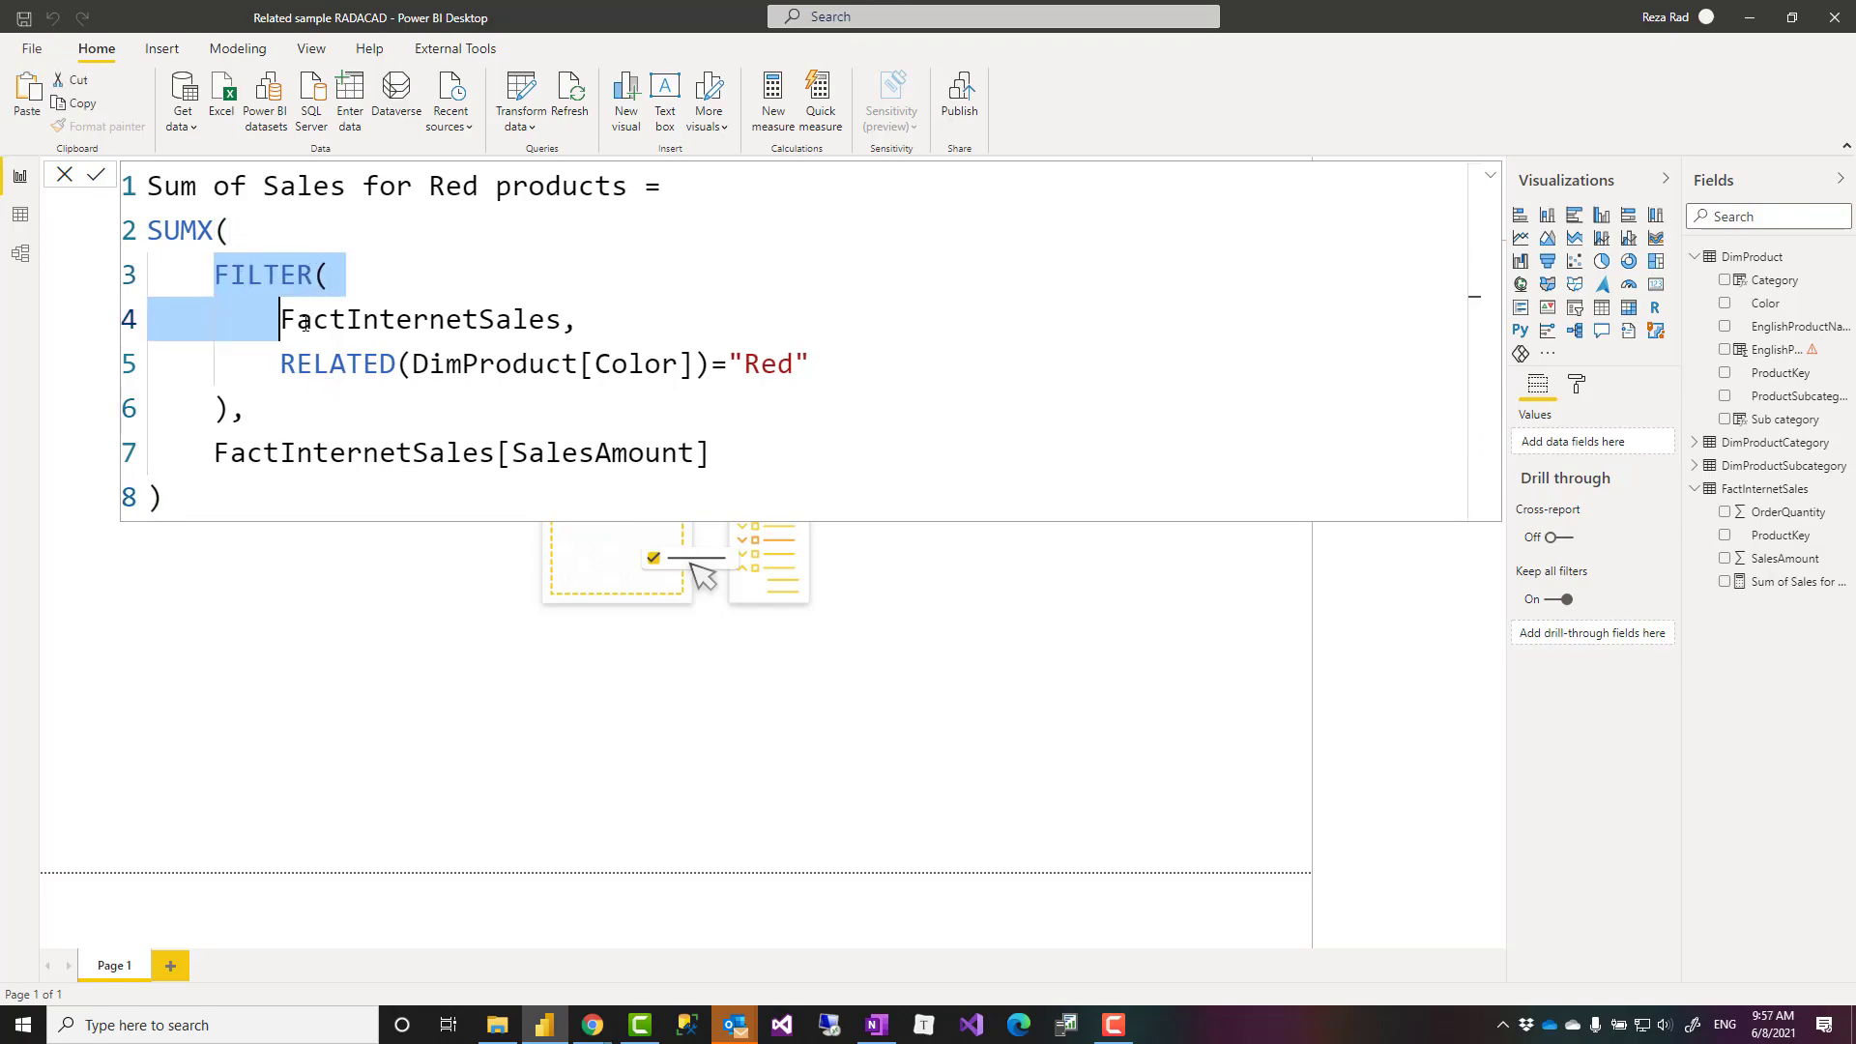
triple_click(402, 319)
double_click(402, 319)
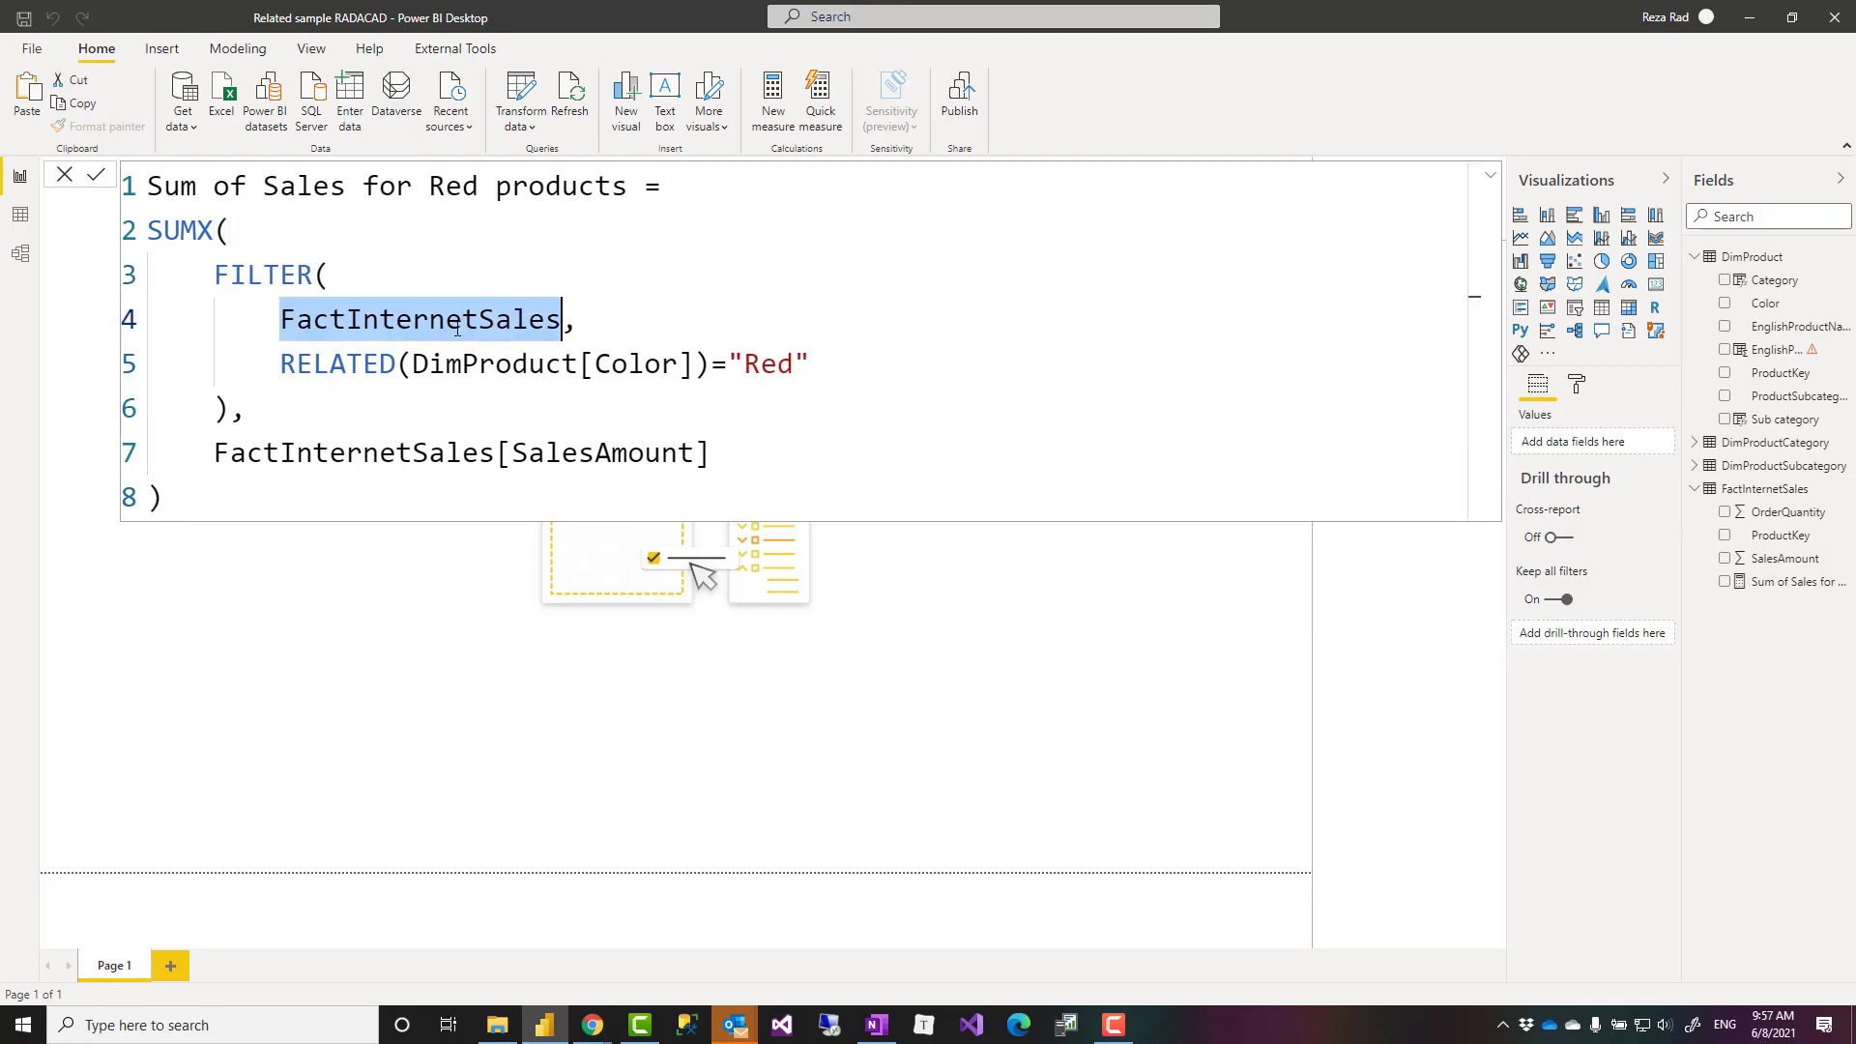
left_click(333, 372)
left_click_drag(281, 364, 713, 364)
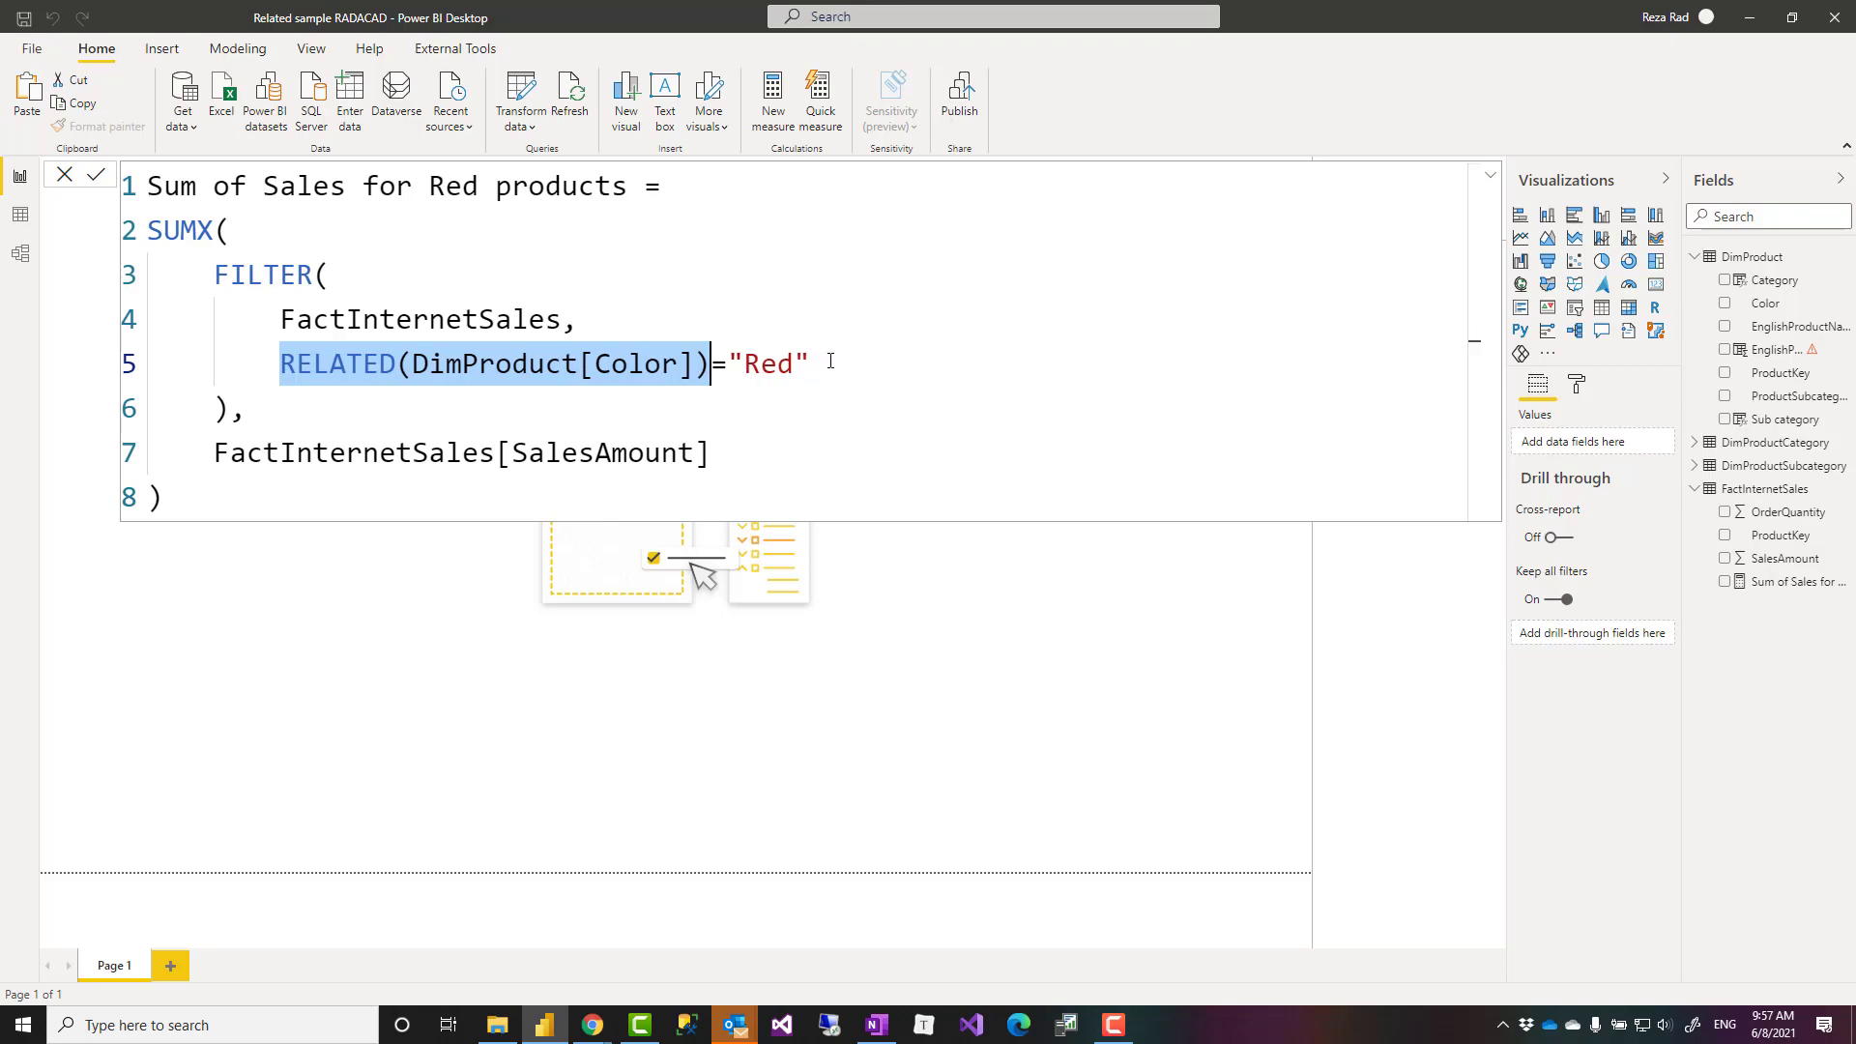
- Highlight the whole FILTER expression, the FactInternetSales[SalesAmount] argument, then RELATED(DimProduct[Color]) again
key("End")
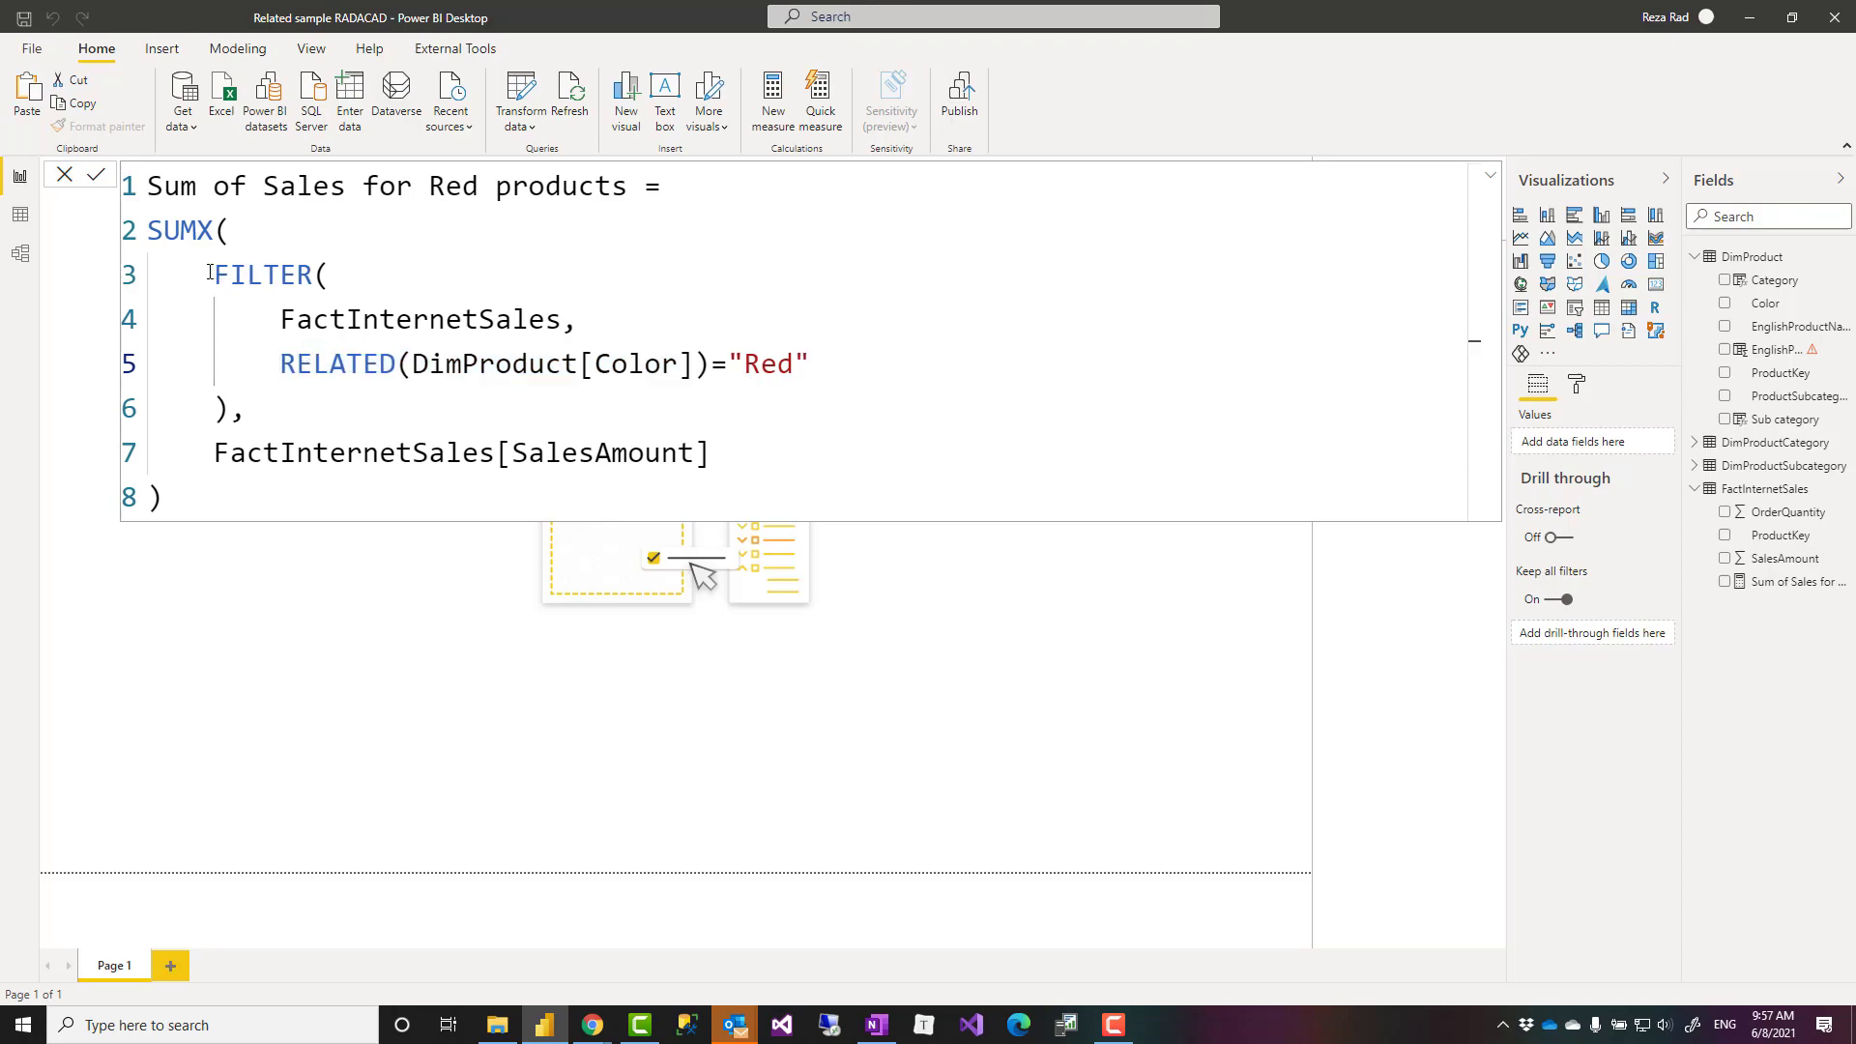
left_click_drag(213, 274, 231, 408)
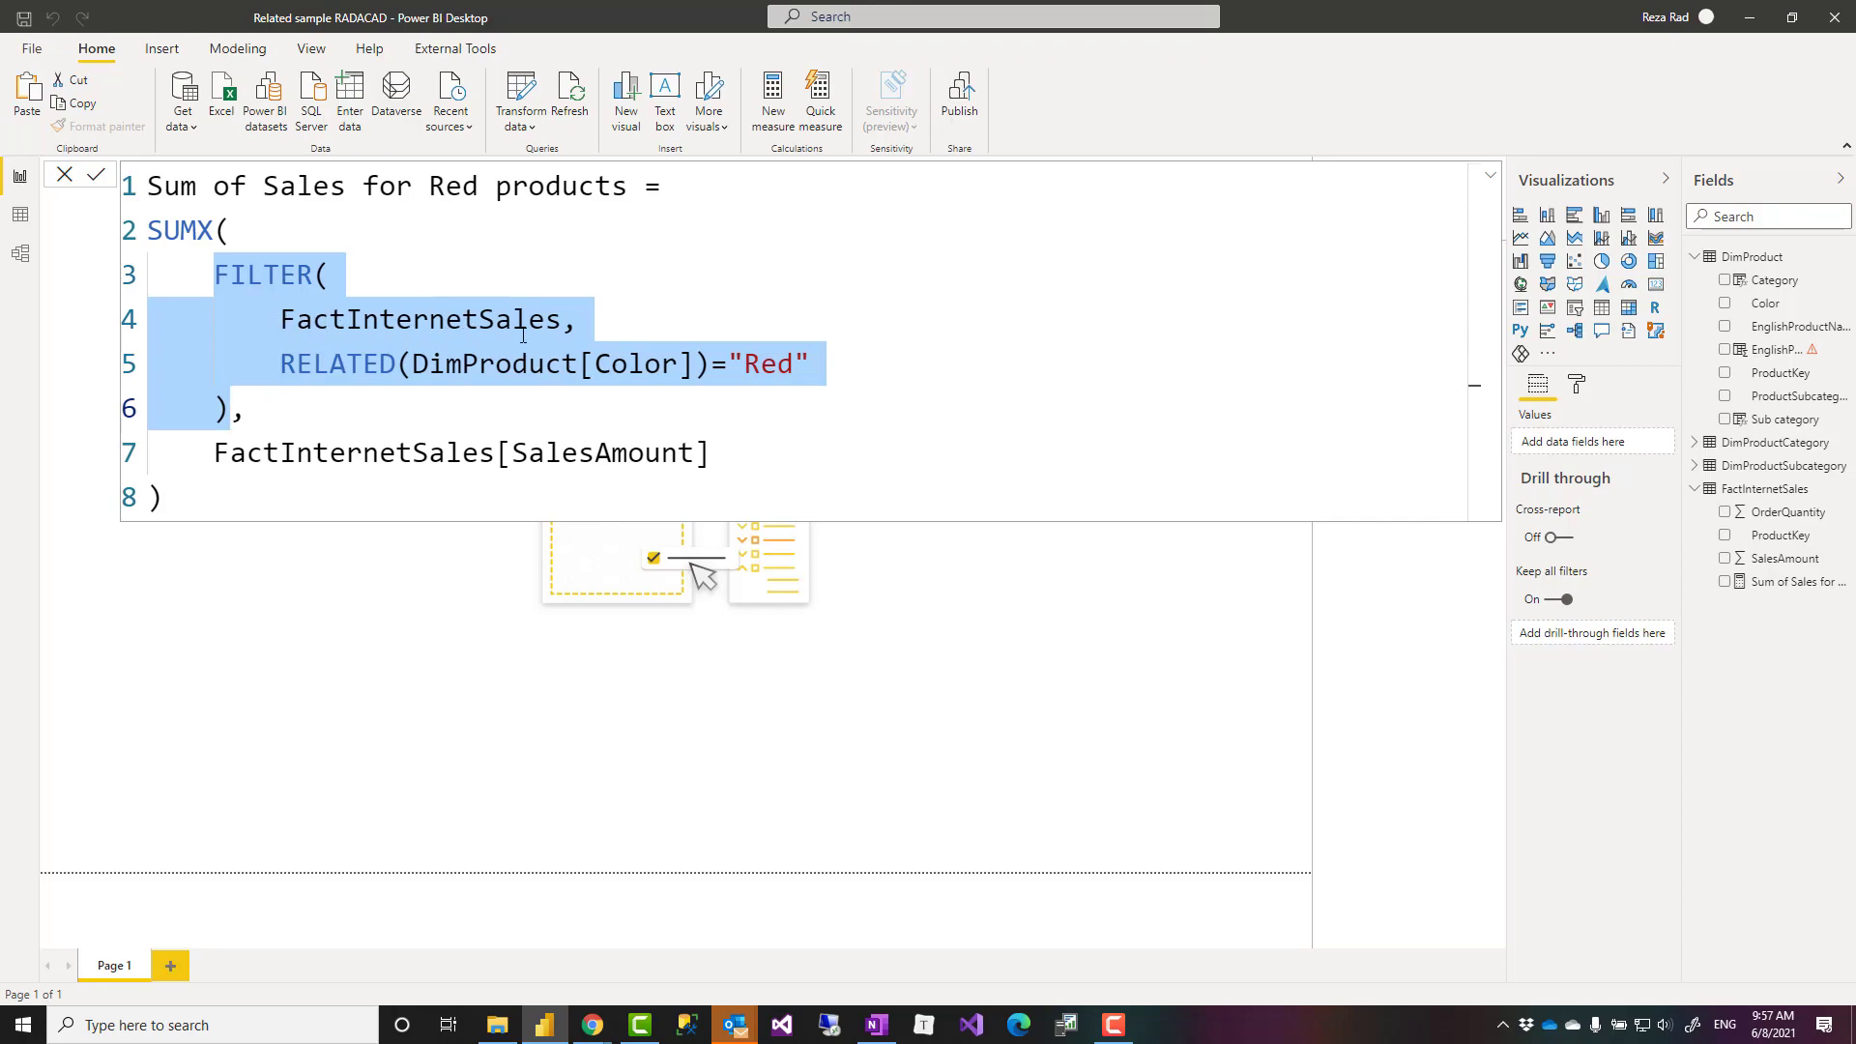
left_click_drag(721, 457, 220, 489)
left_click(216, 500)
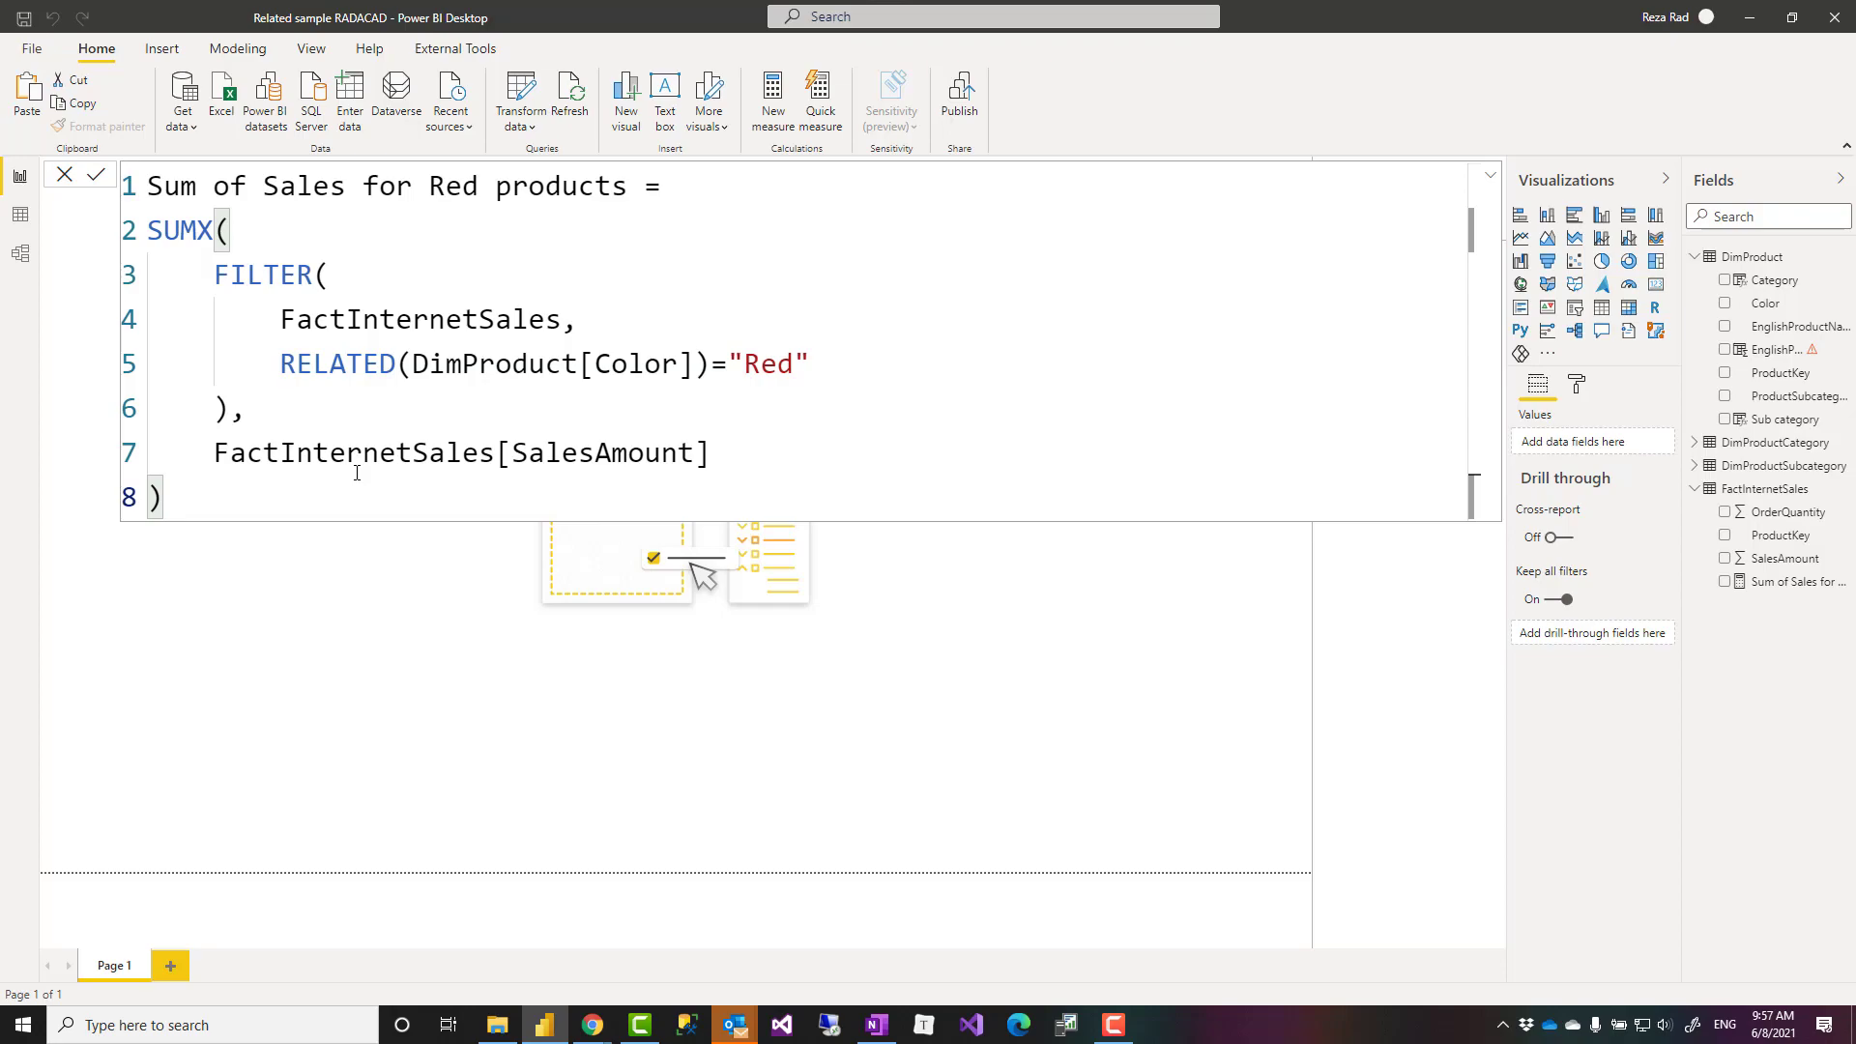
left_click_drag(280, 364, 719, 365)
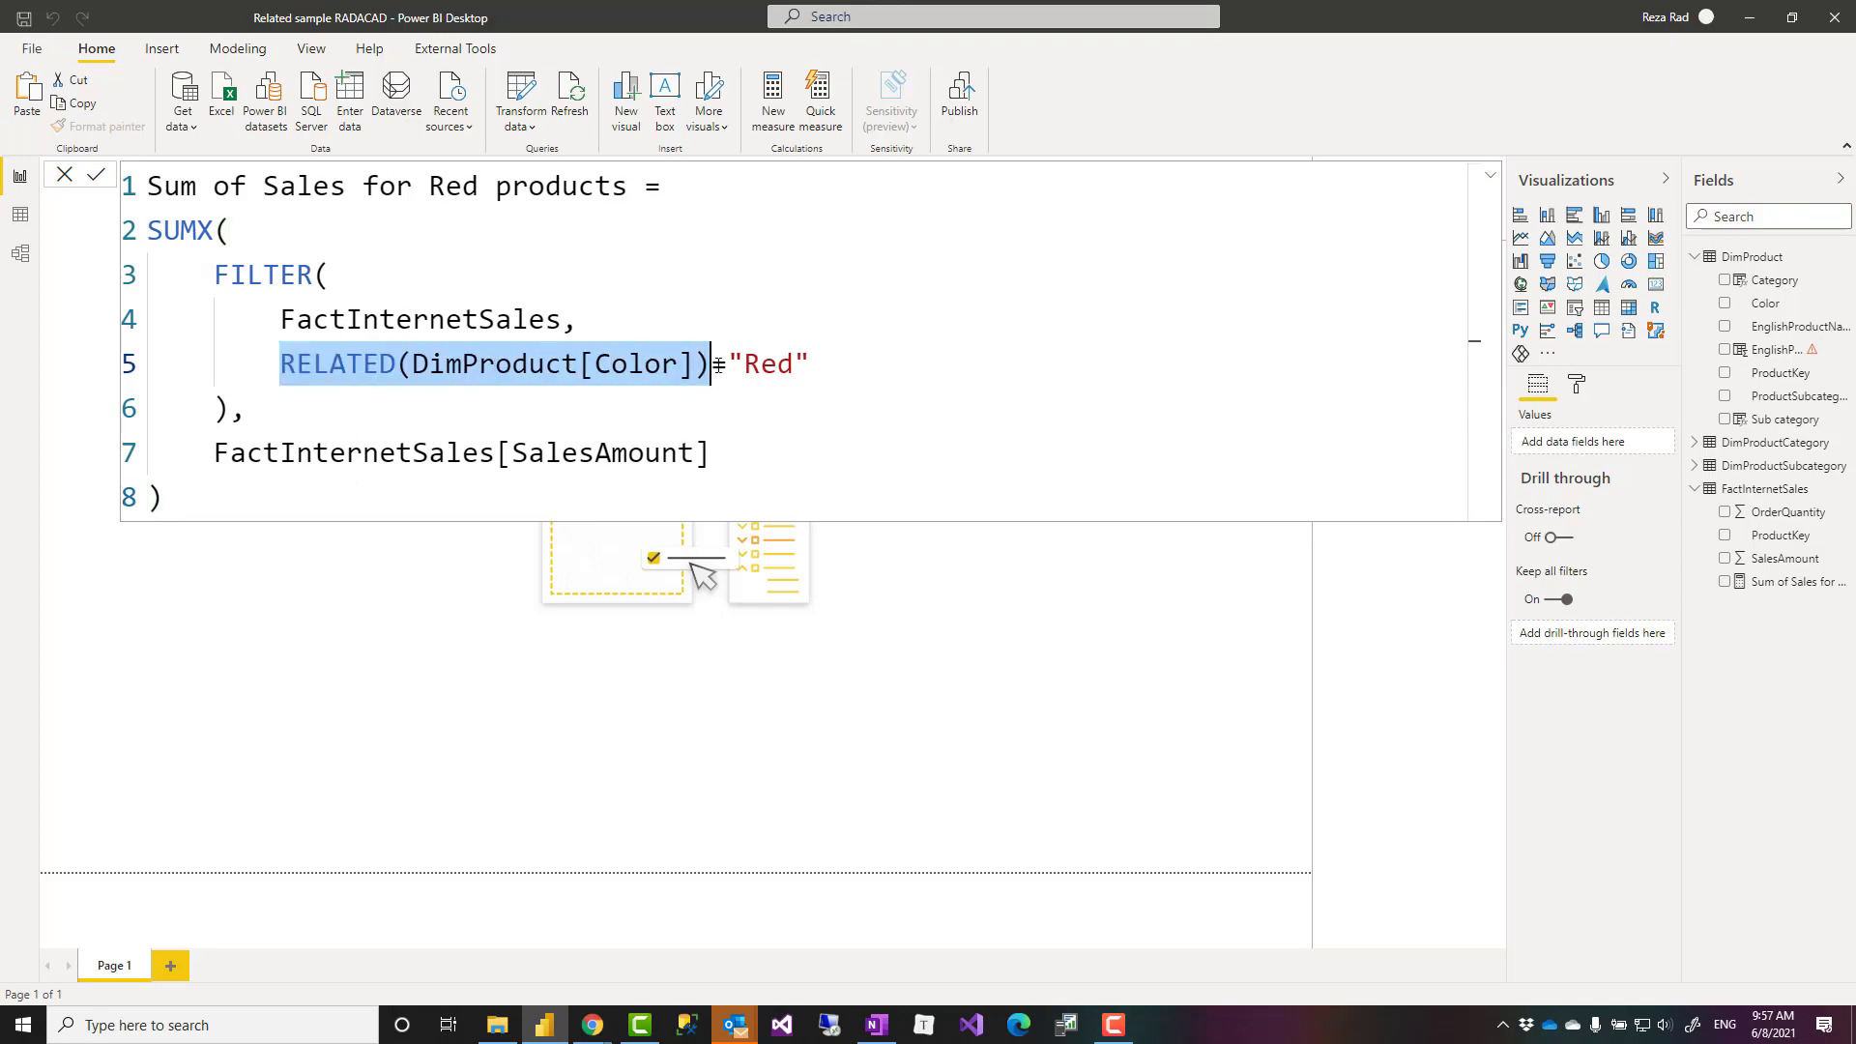
left_click(838, 366)
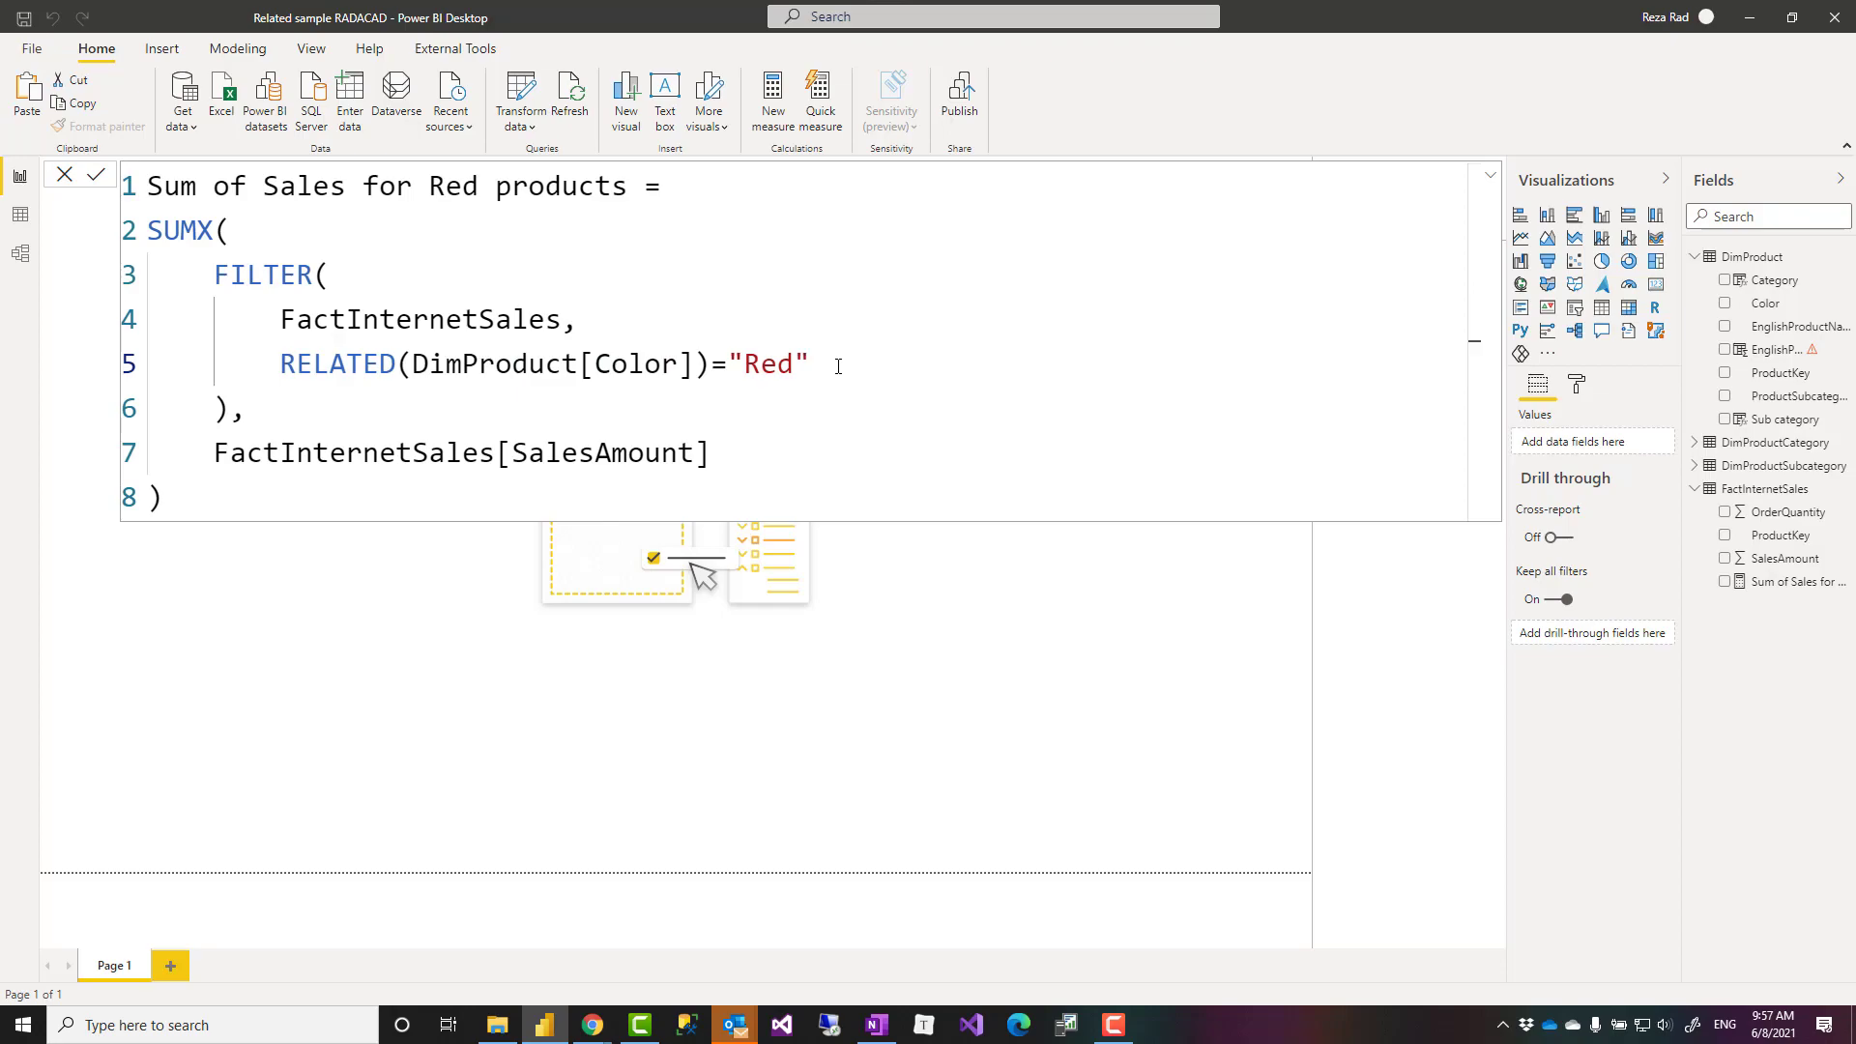